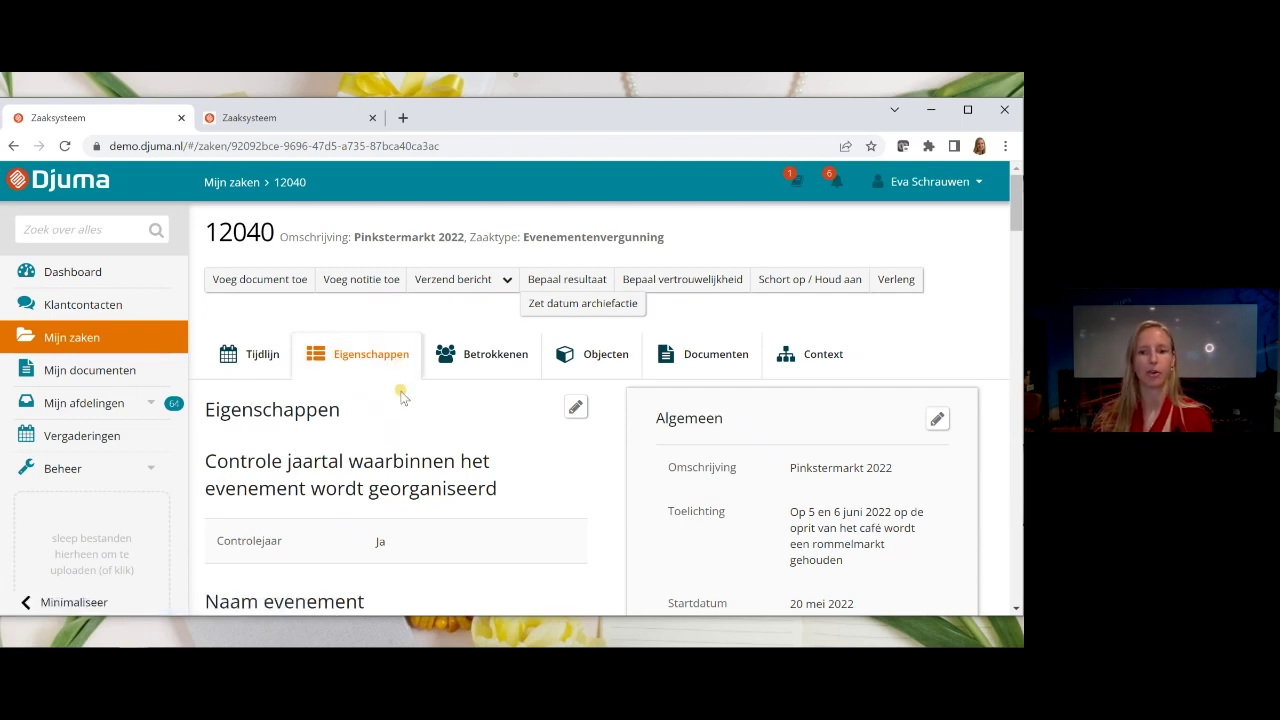
Review the properties and general details of the Pinkstermarkt 2022 case, and view its documents.
scroll(525, 443, down, 1)
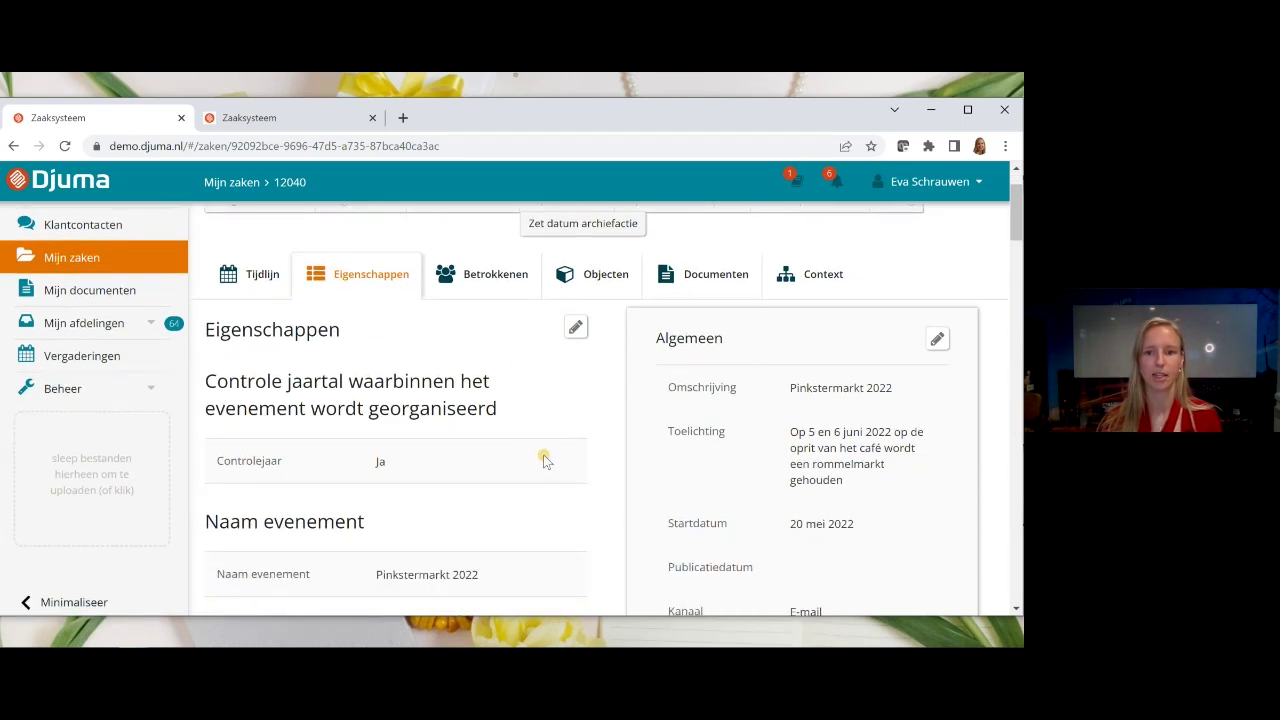
scroll(543, 457, down, 1)
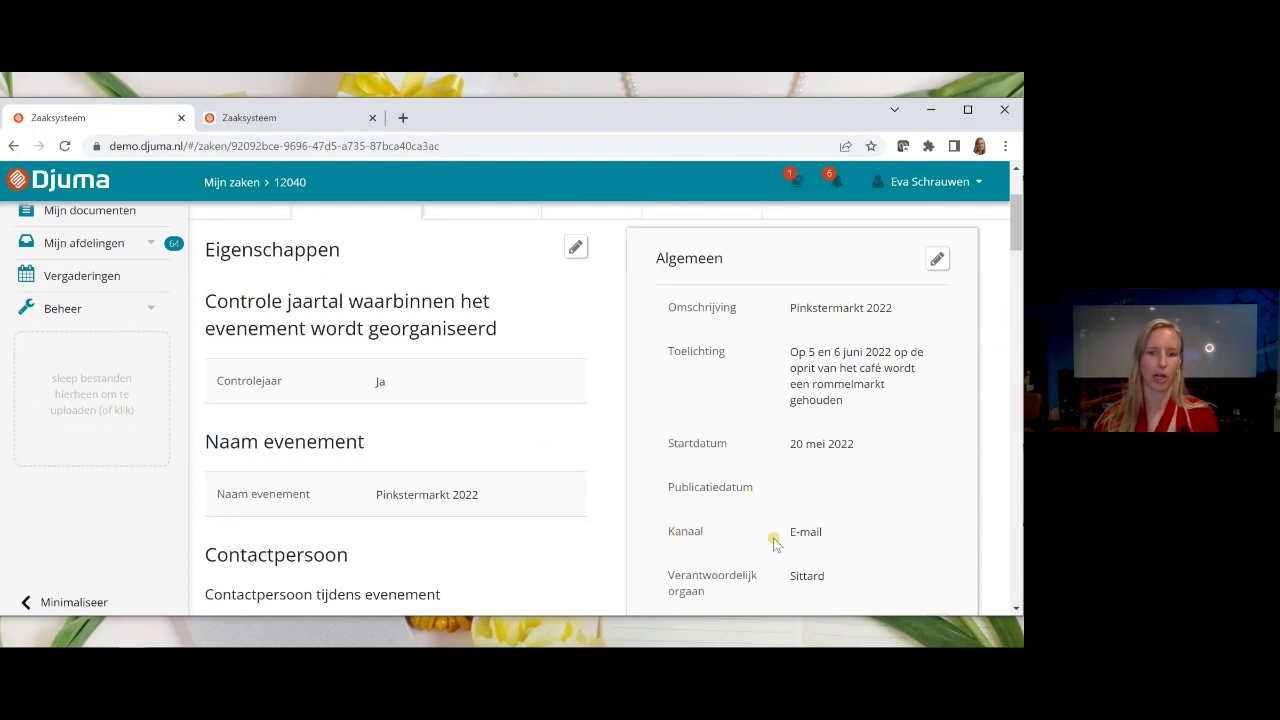
scroll(769, 531, up, 2)
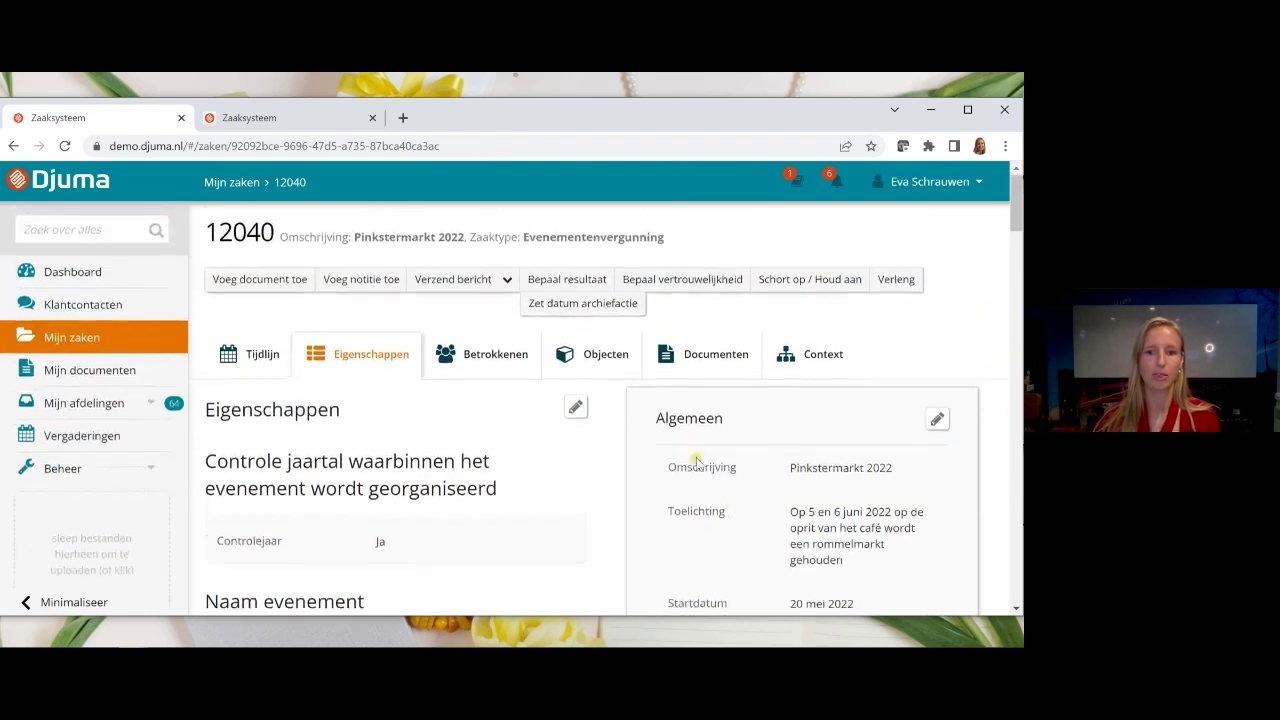
click(679, 362)
scroll(655, 402, down, 1)
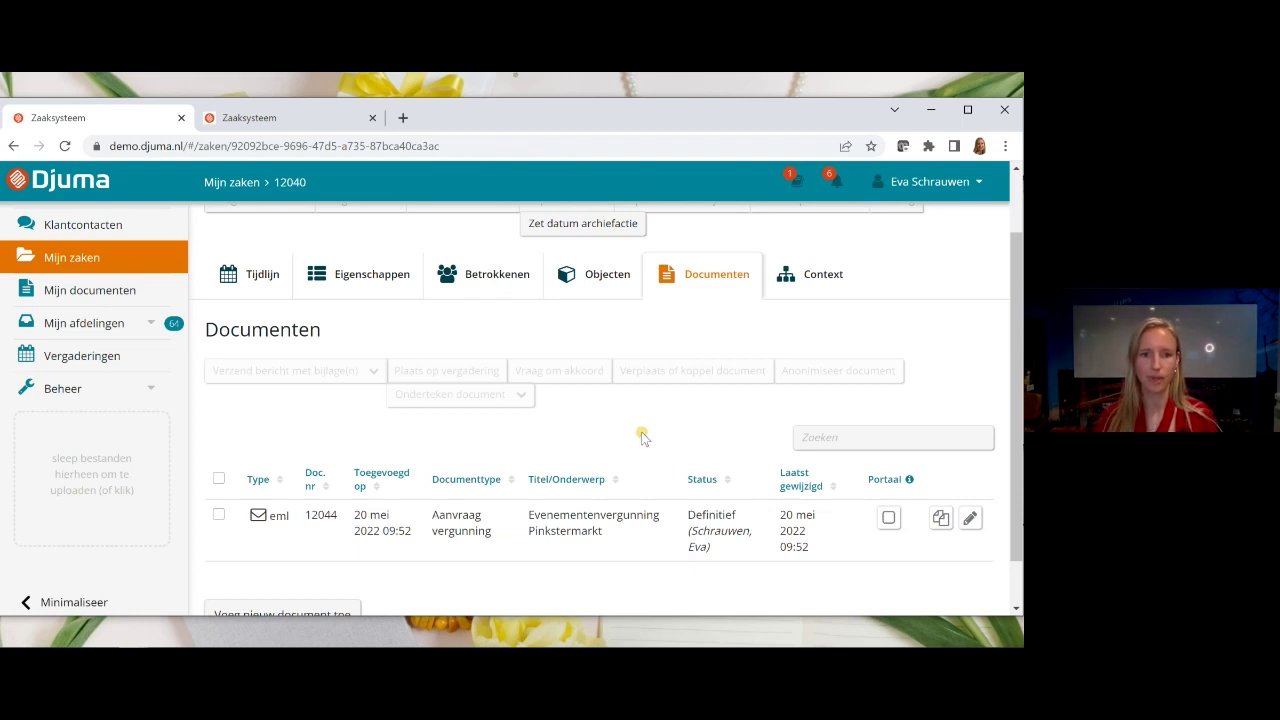
scroll(643, 443, up, 1)
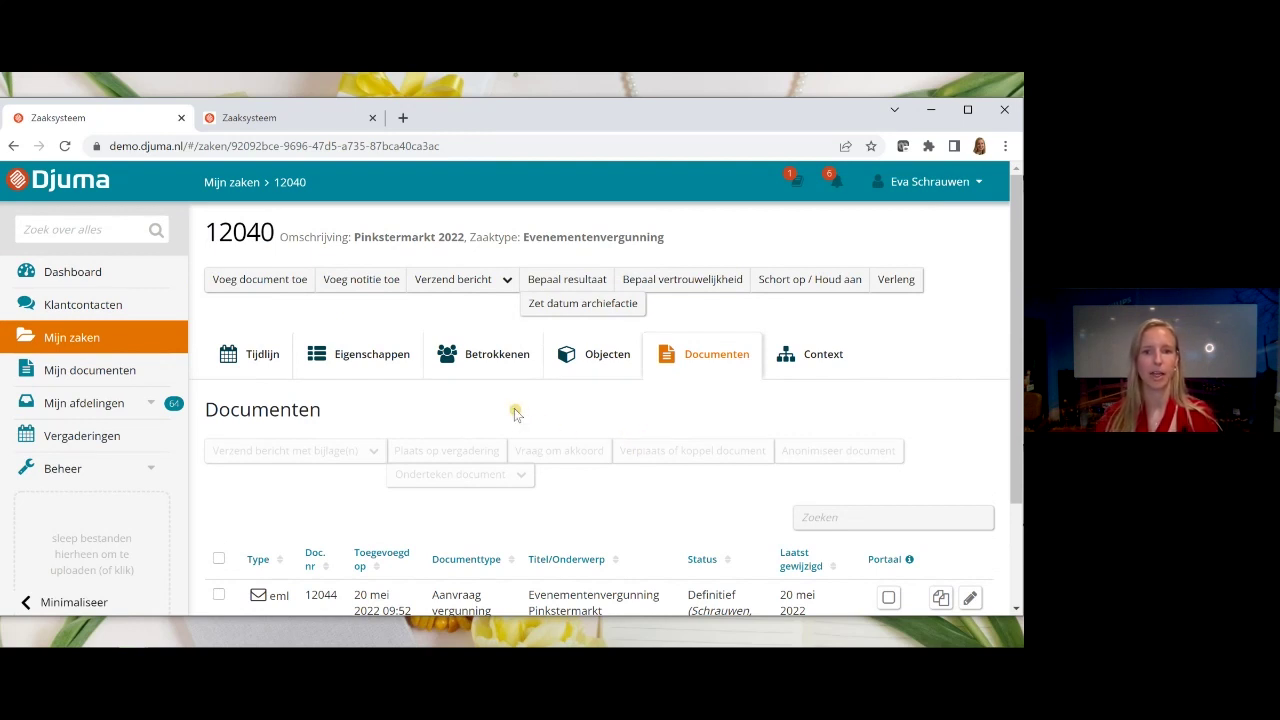
Start an e-mail message from the case and choose the Djuma mail import address as the sender (Namens).
click(505, 287)
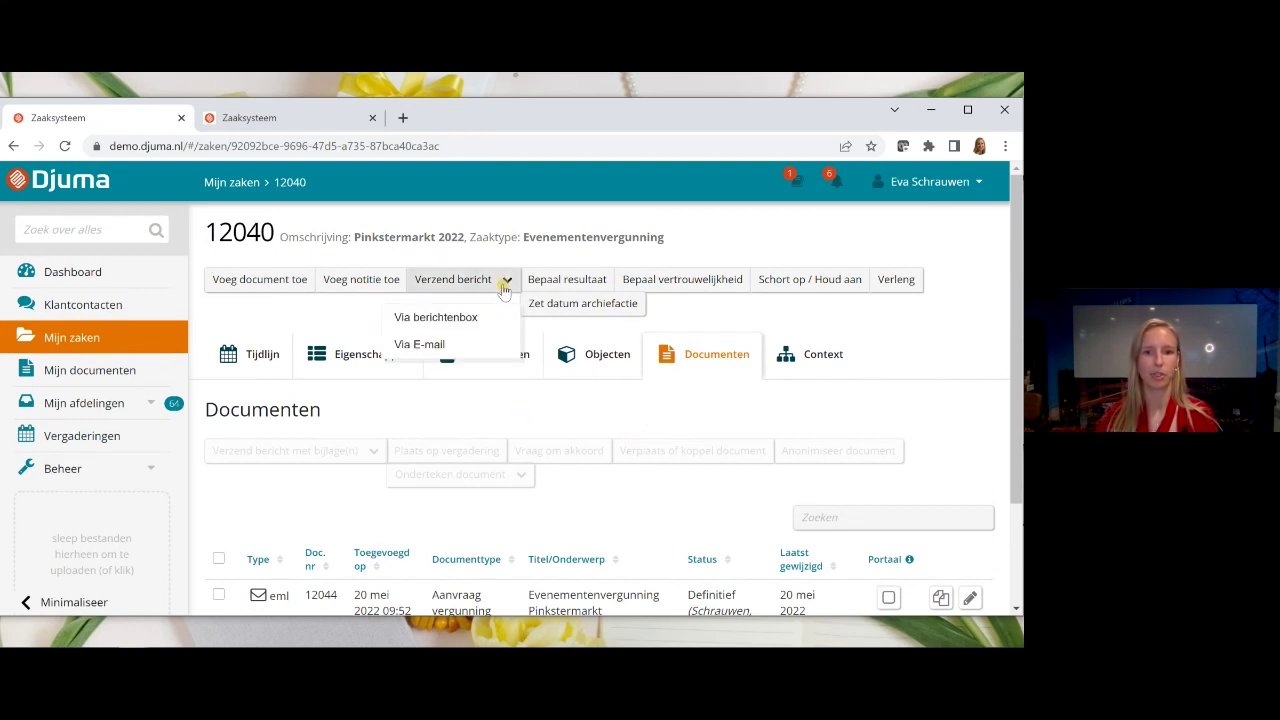
click(484, 352)
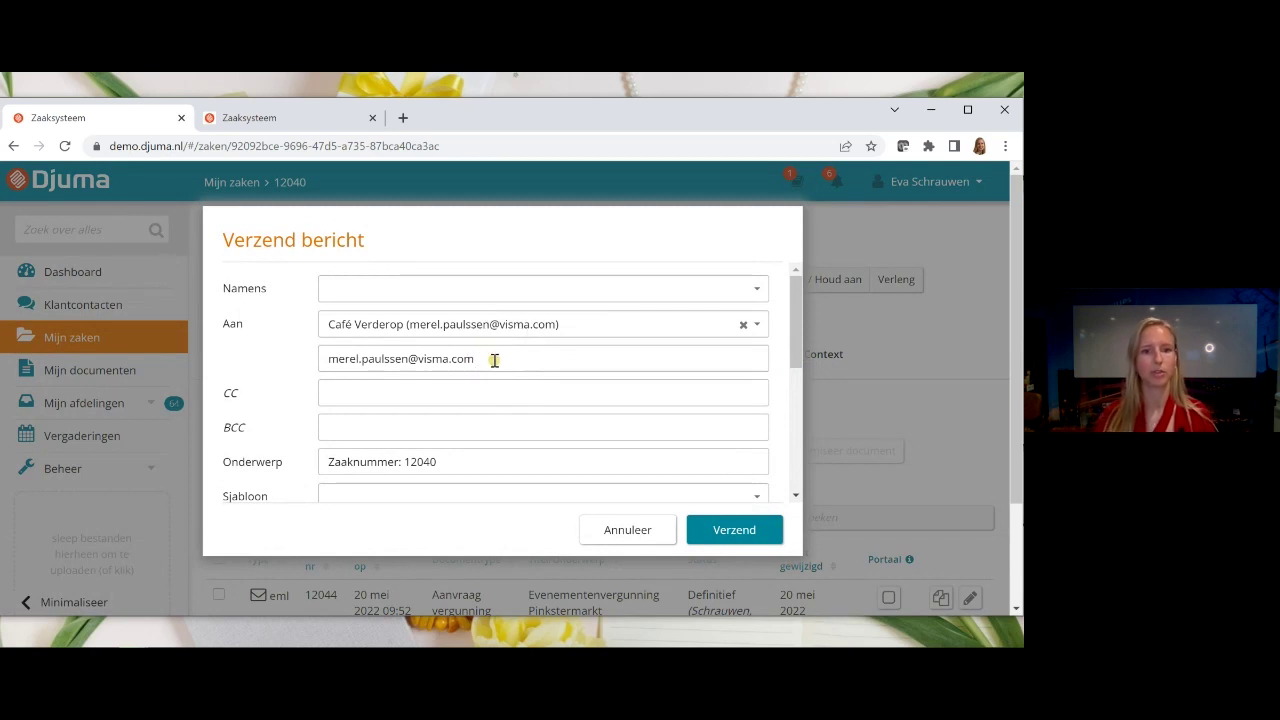
click(499, 294)
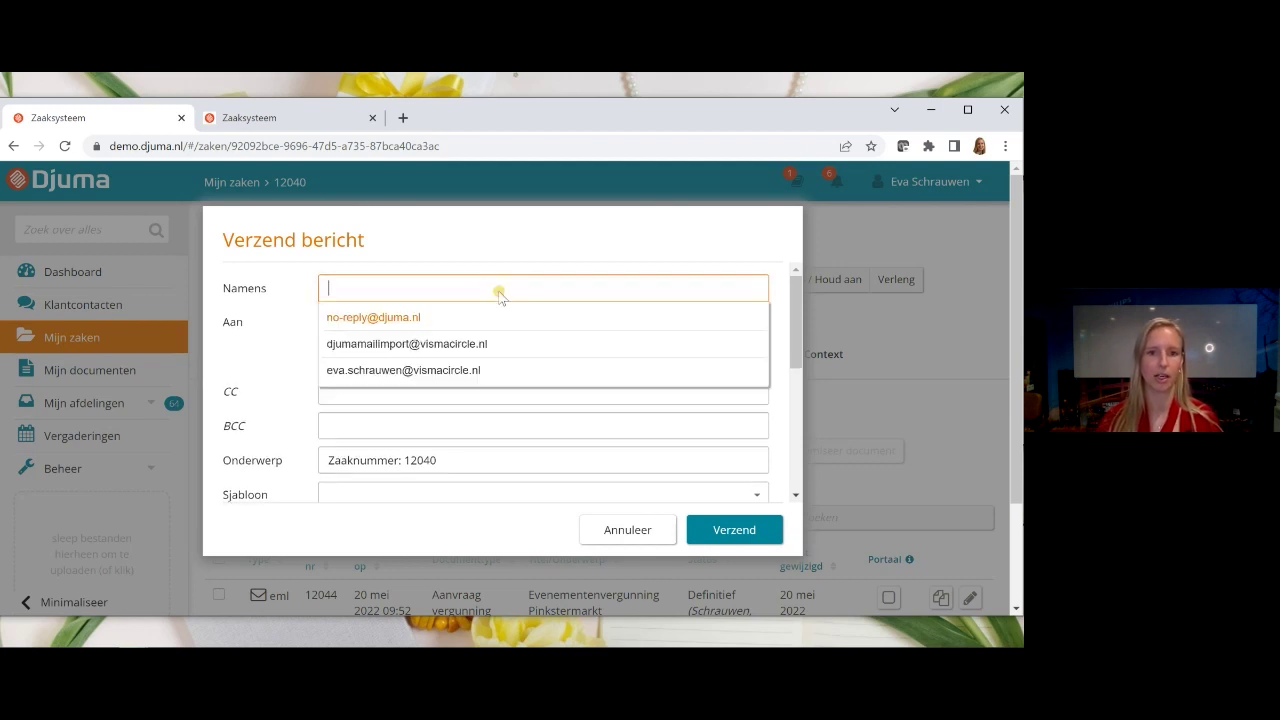
click(532, 347)
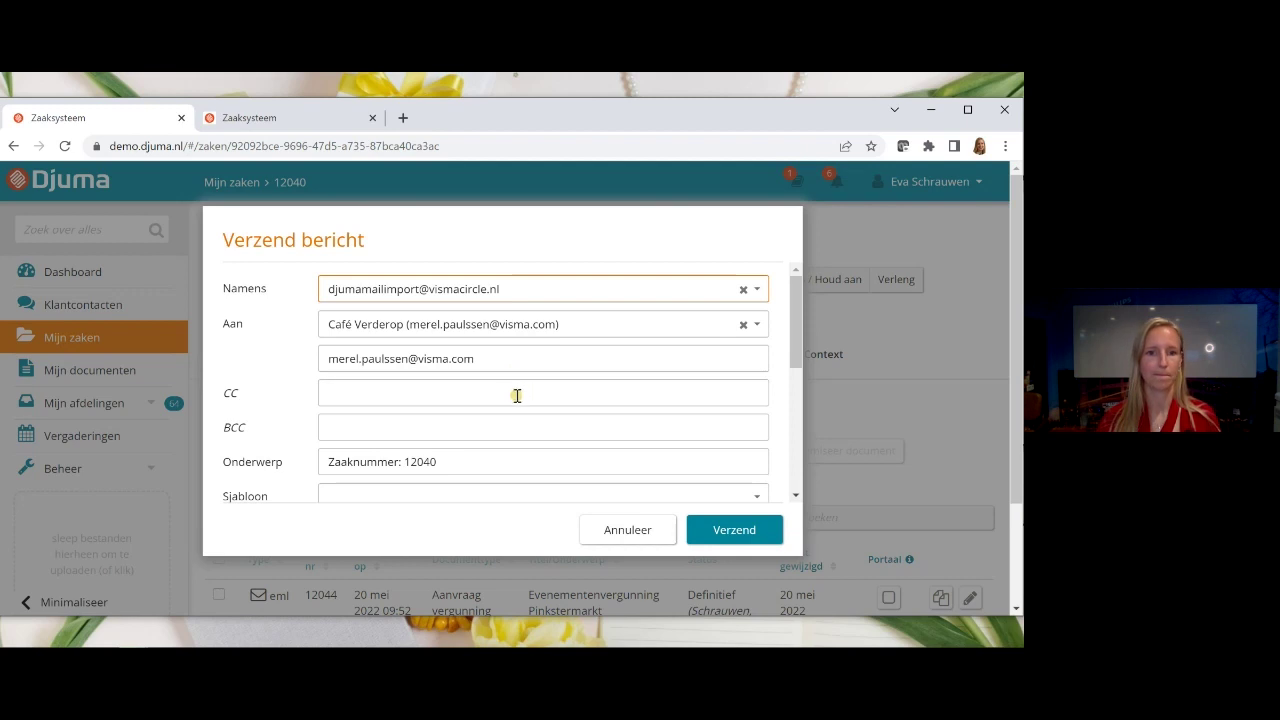
Apply the message template "Aanvullende vraag Evenementenvergunning" to the e-mail.
scroll(516, 394, down, 1)
scroll(516, 395, down, 1)
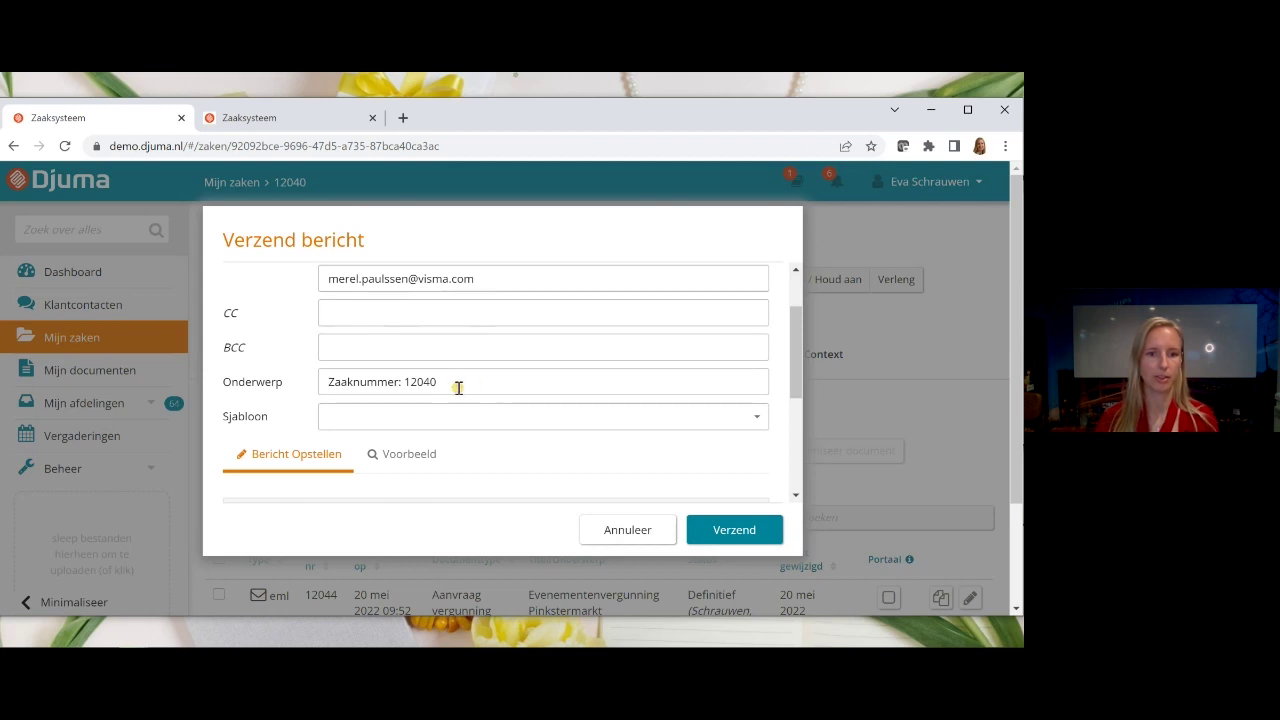
scroll(460, 398, down, 1)
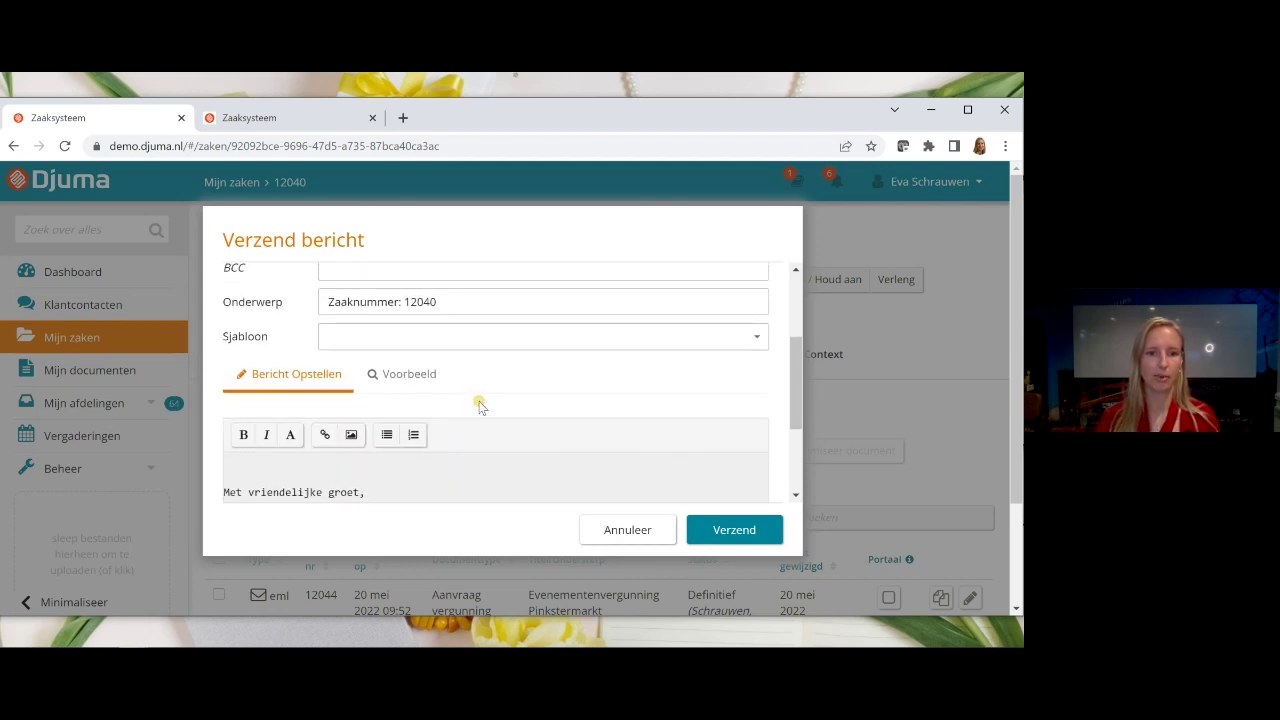
scroll(478, 404, down, 1)
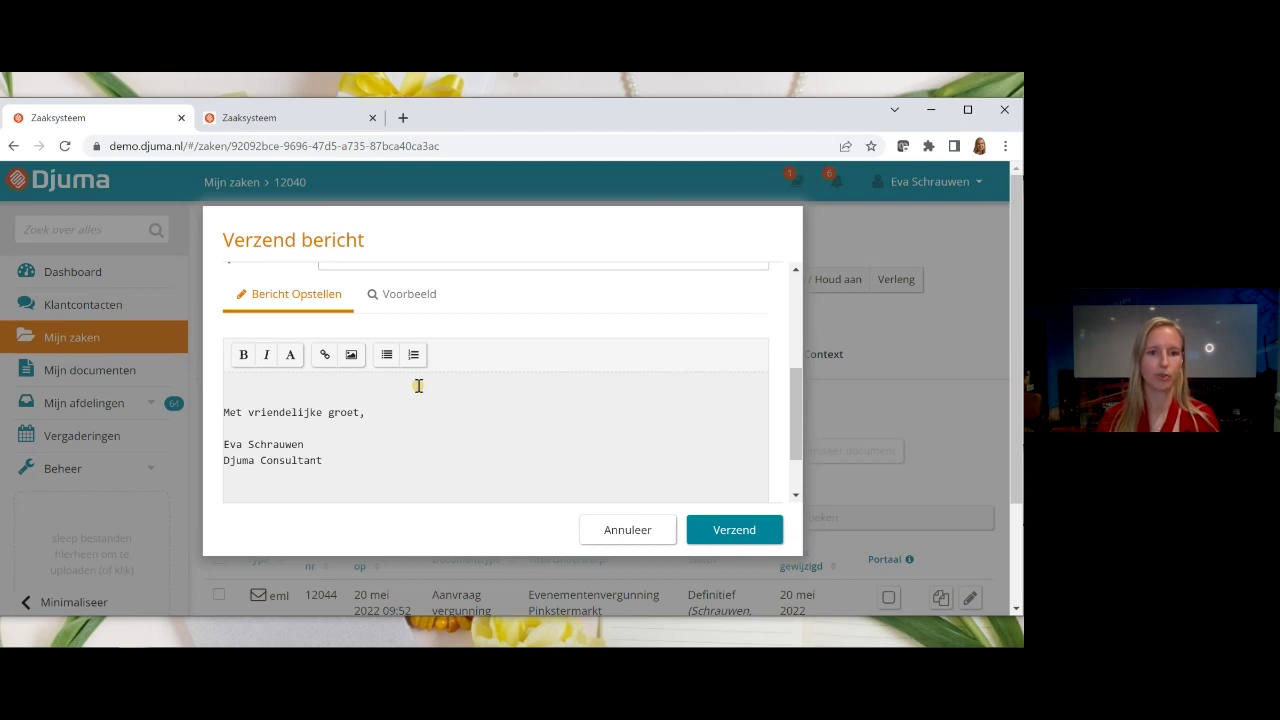
click(418, 386)
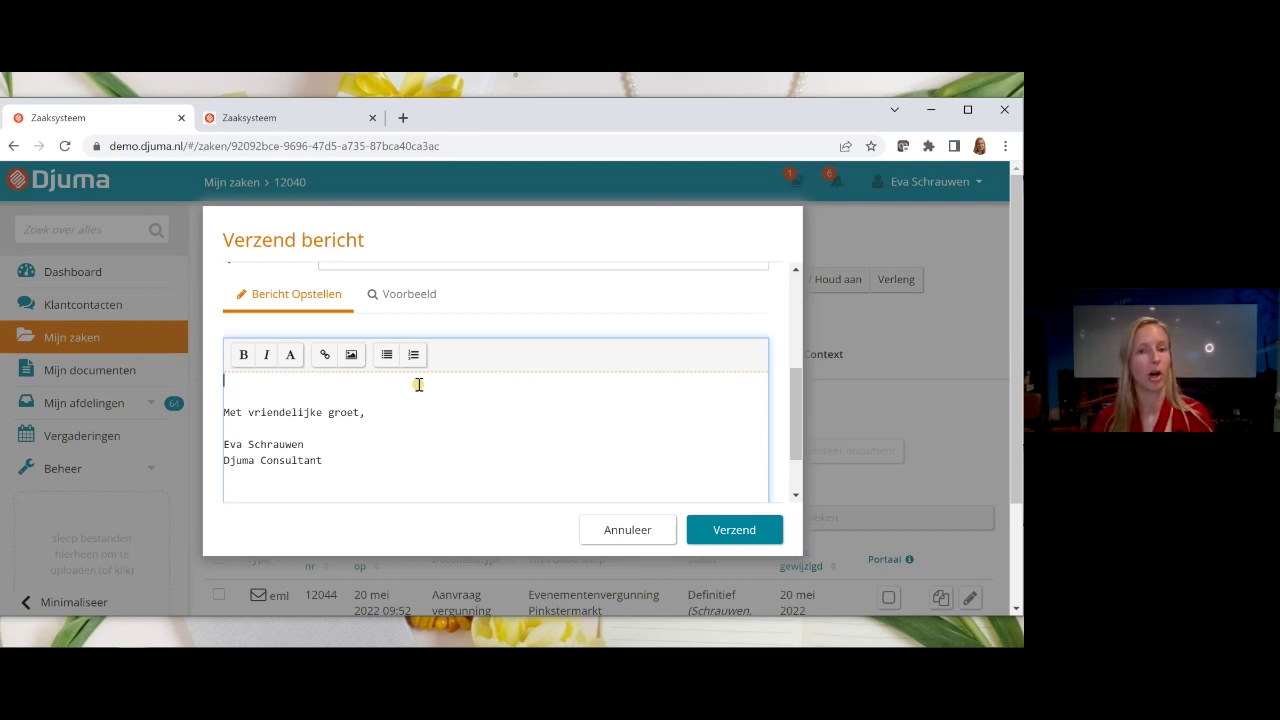
scroll(418, 385, up, 2)
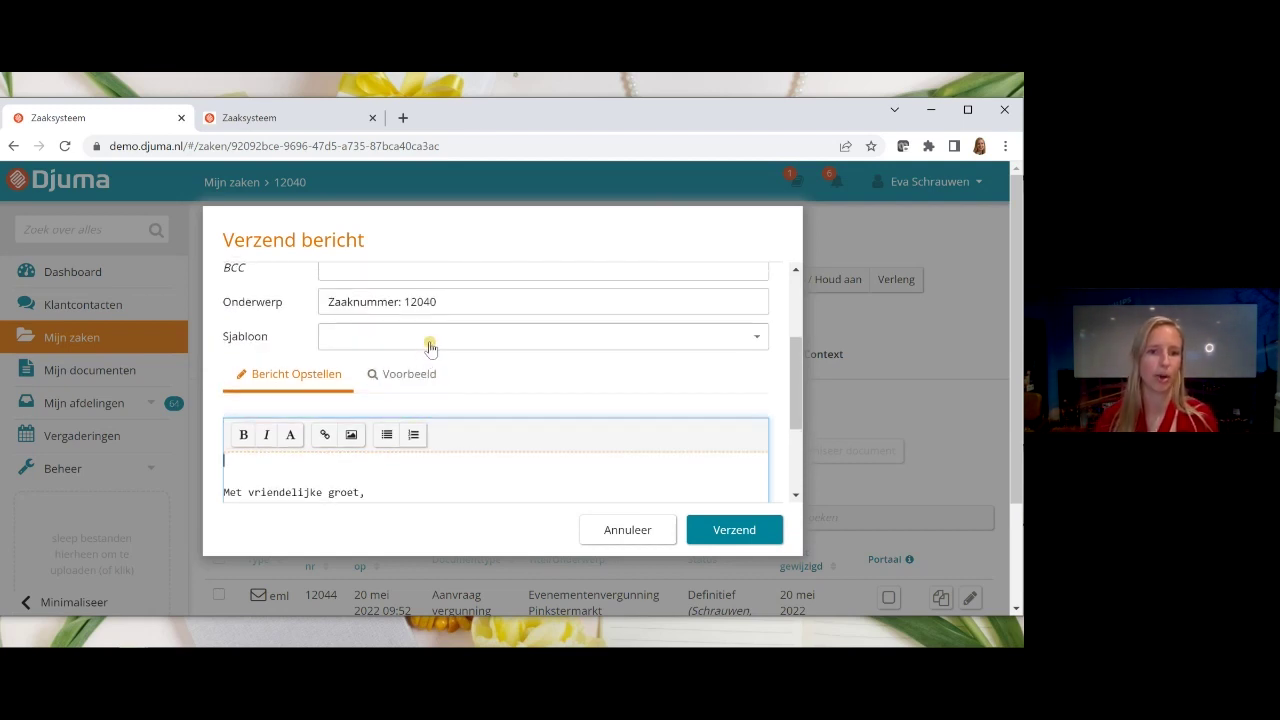
click(430, 345)
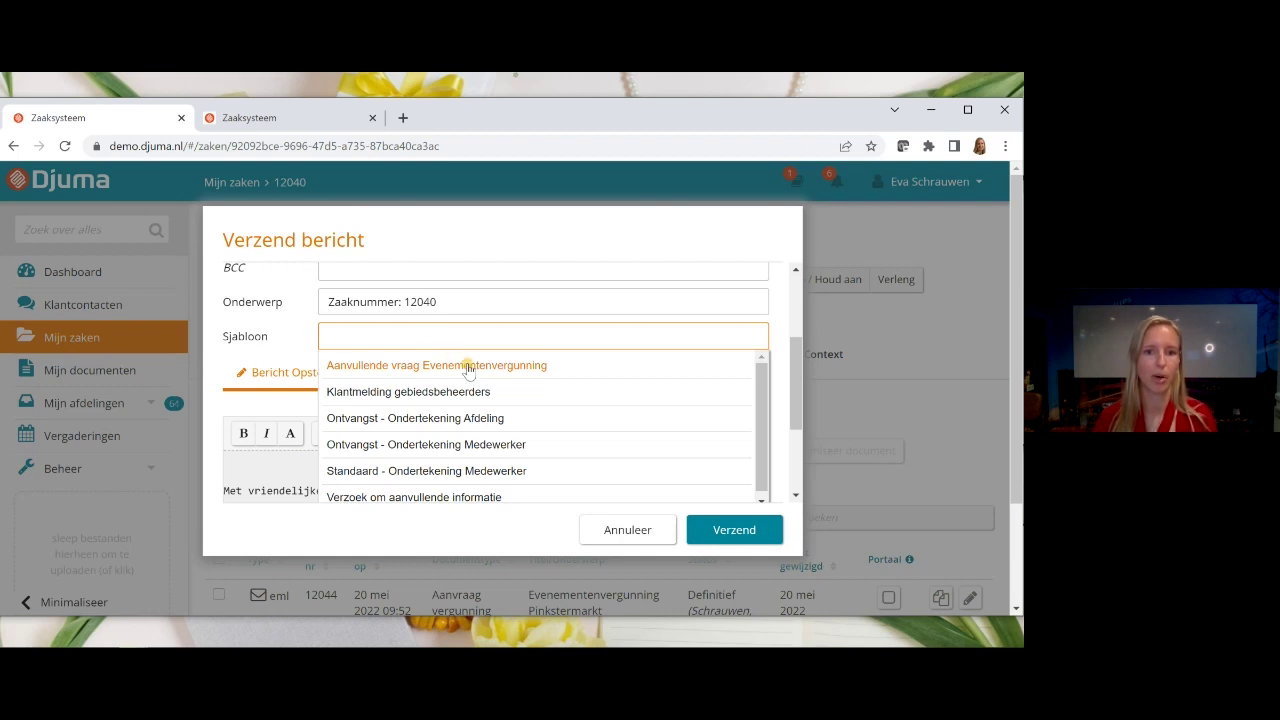
click(565, 368)
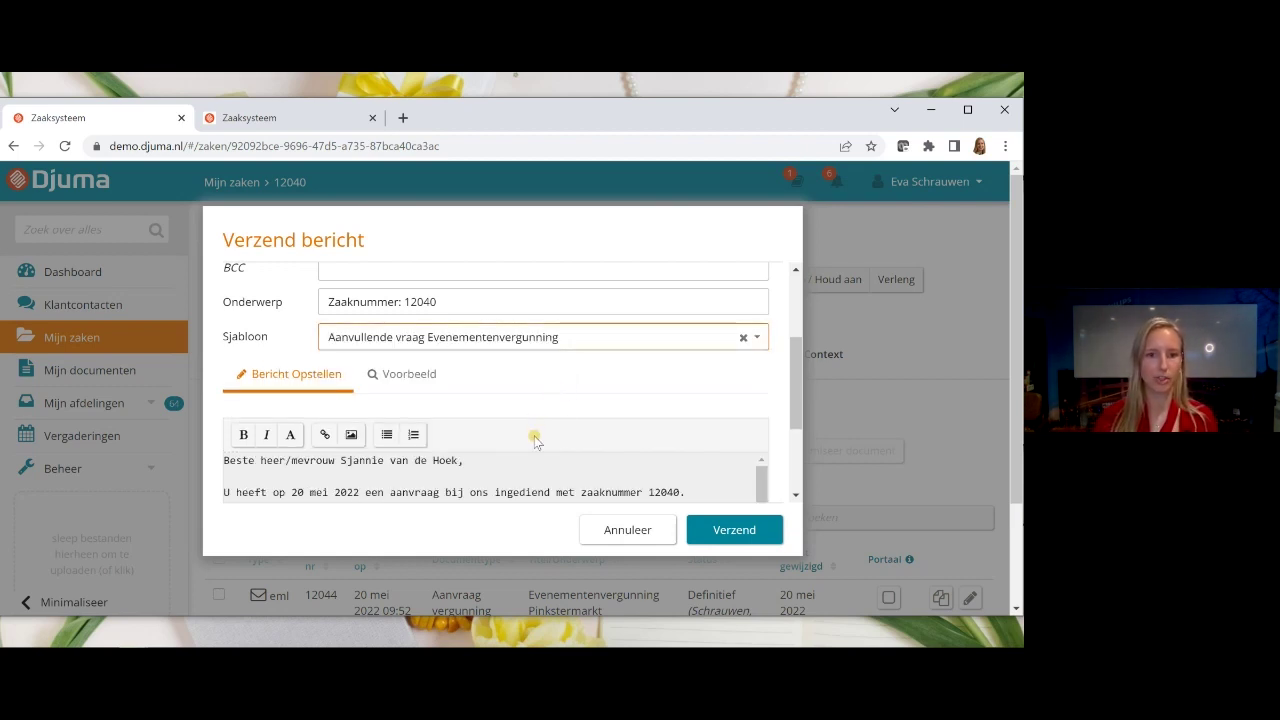
Add the question "Wat is de start en eindtijd?" below the sentence asking for more information in the message body.
scroll(535, 450, down, 1)
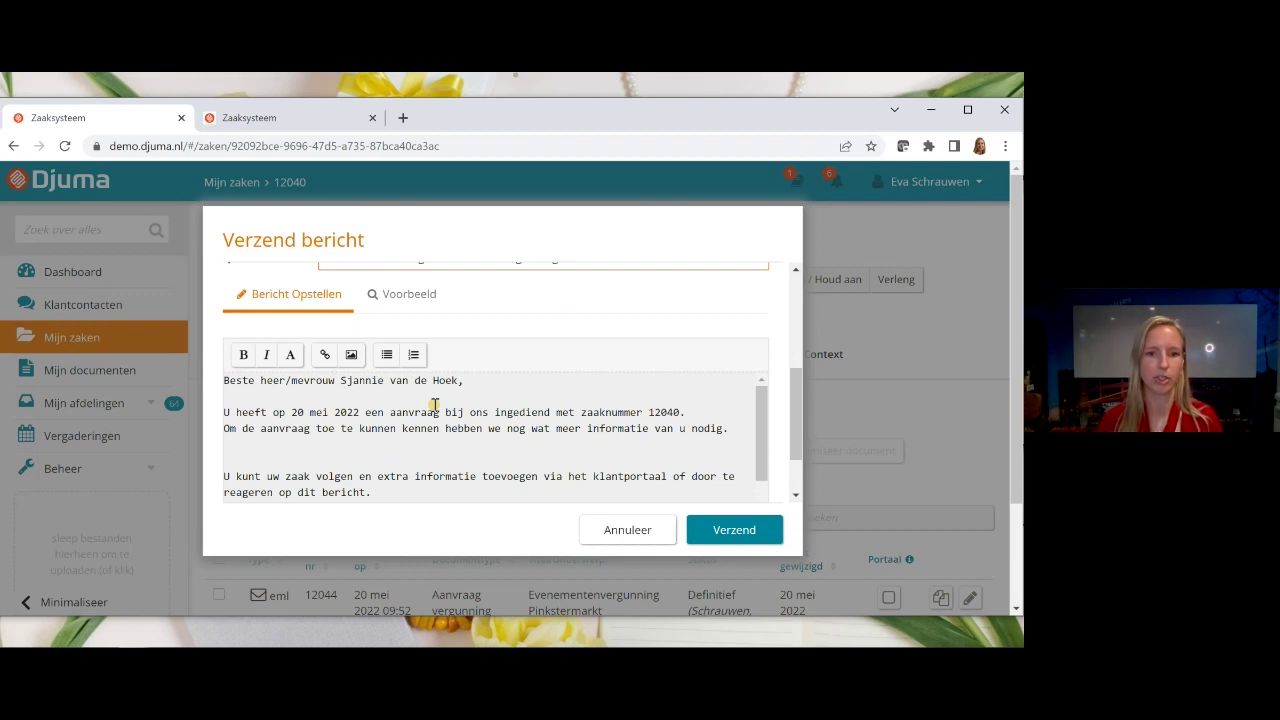
click(538, 444)
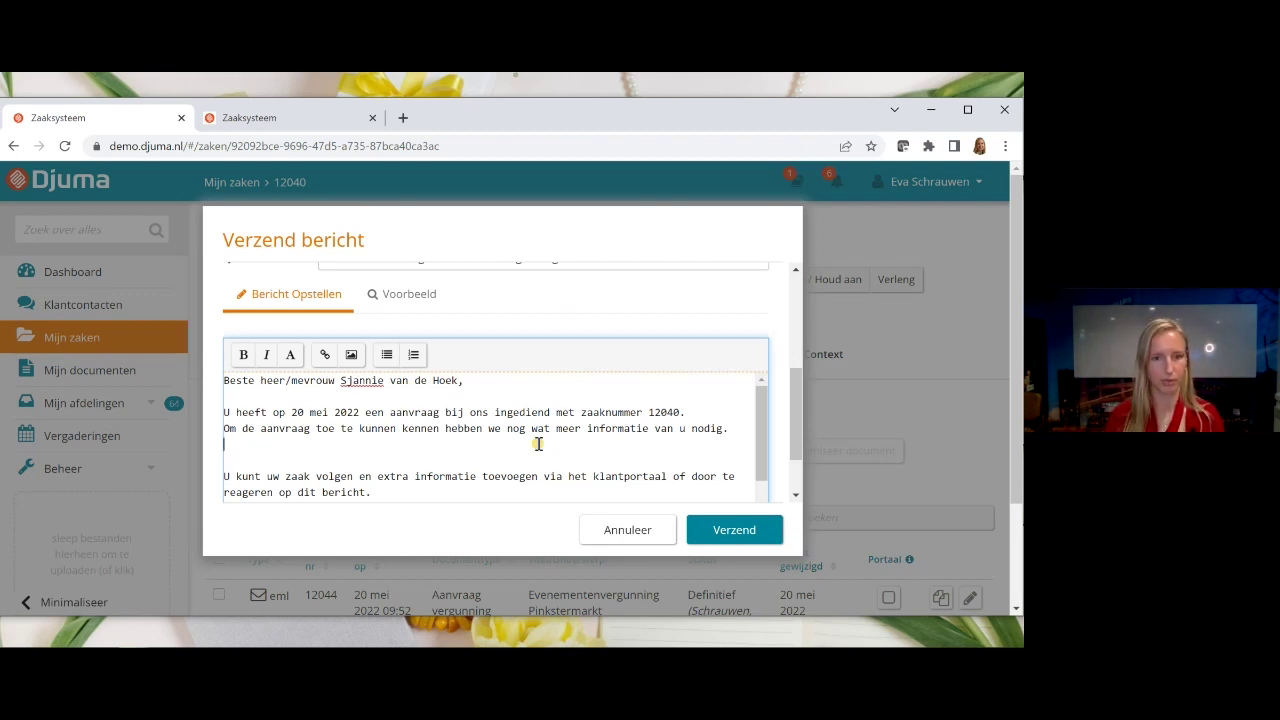
text(Wa)
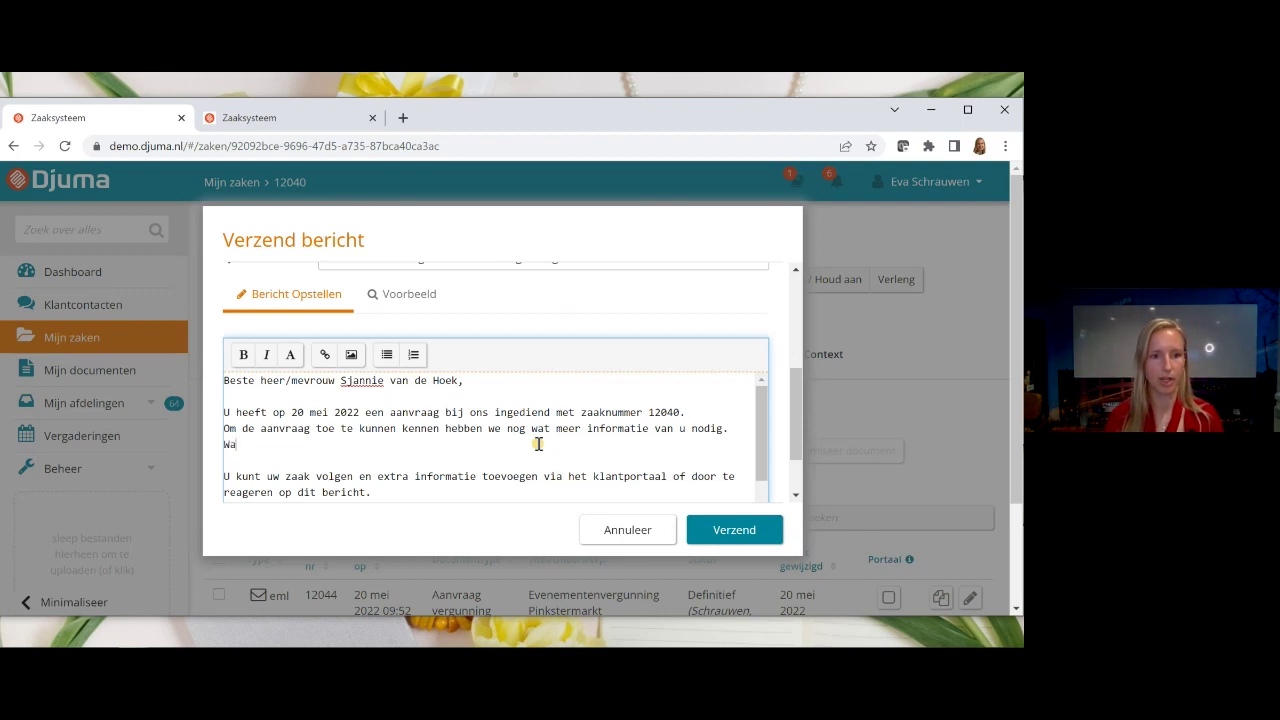
text(t is de start )
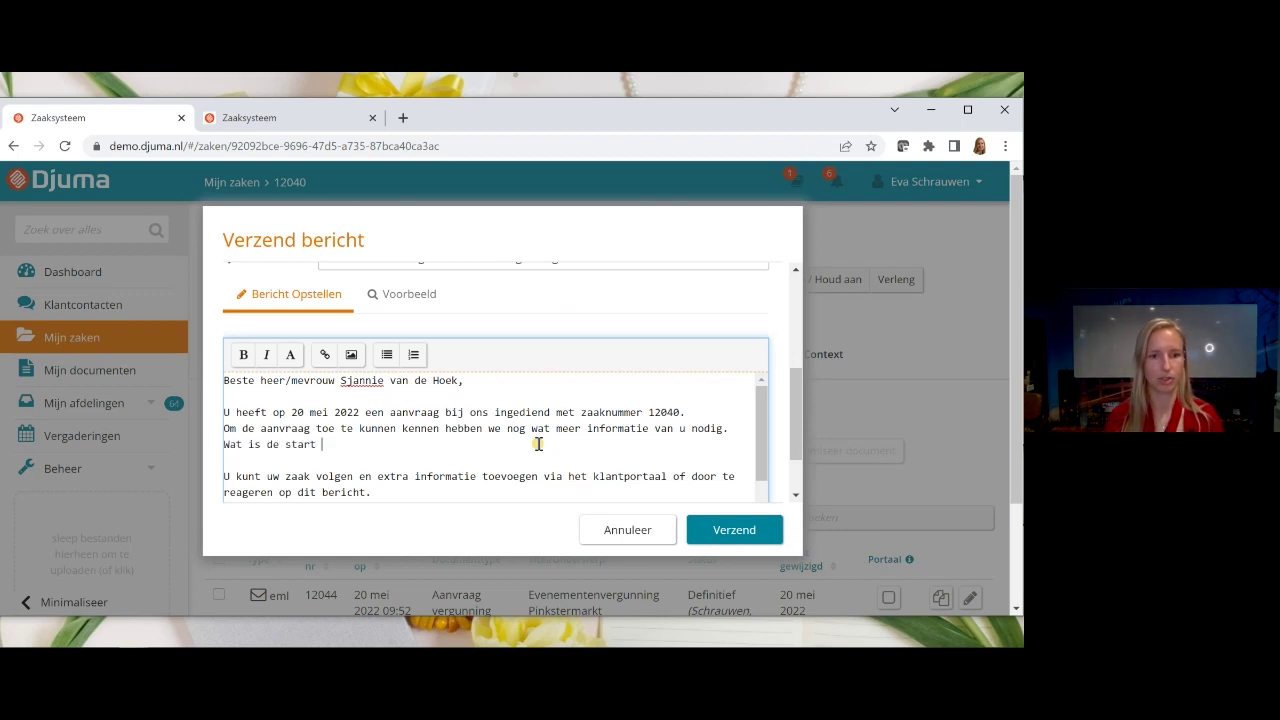
text(en eind)
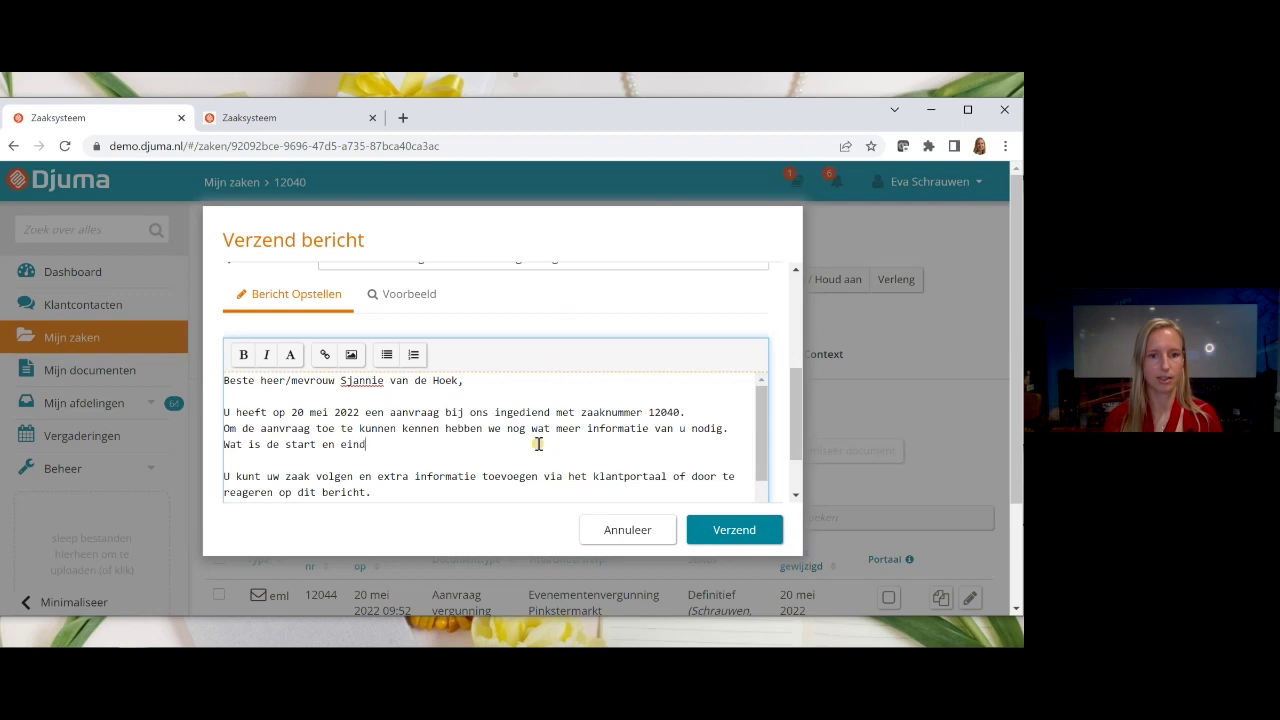
text(tijd?)
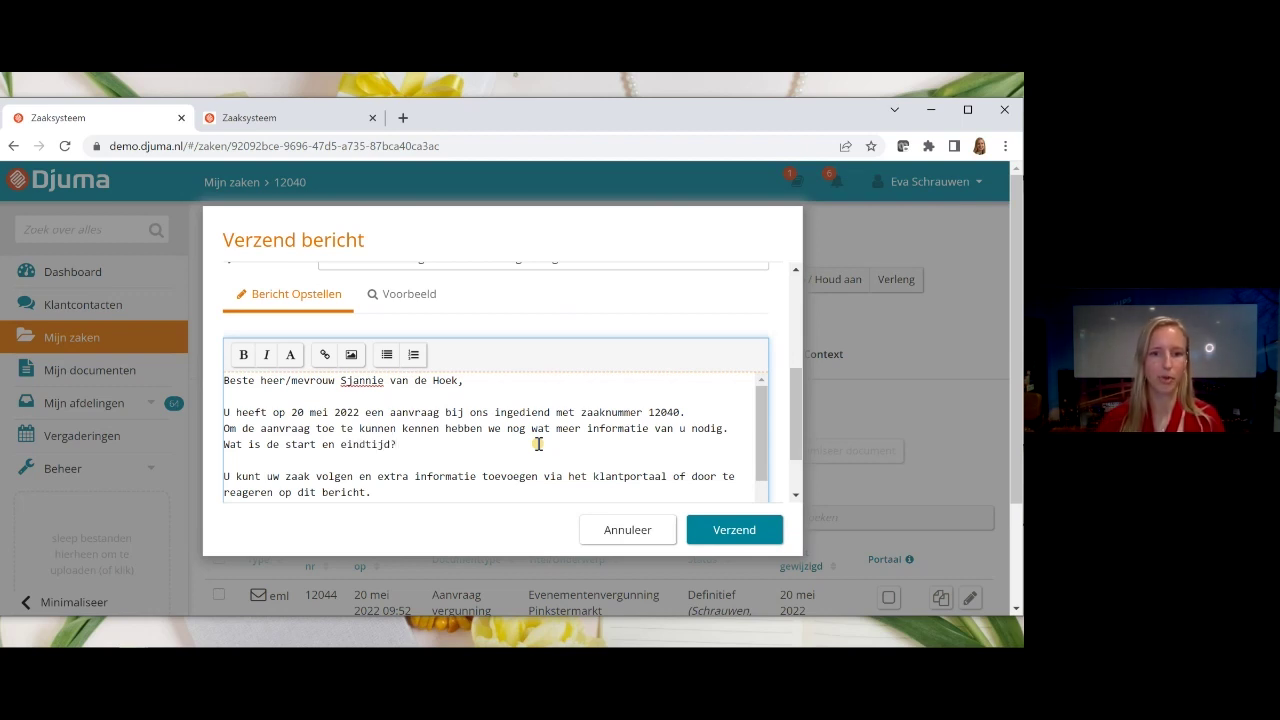
Preview the composed message, return to the editing view and send the e-mail.
click(423, 306)
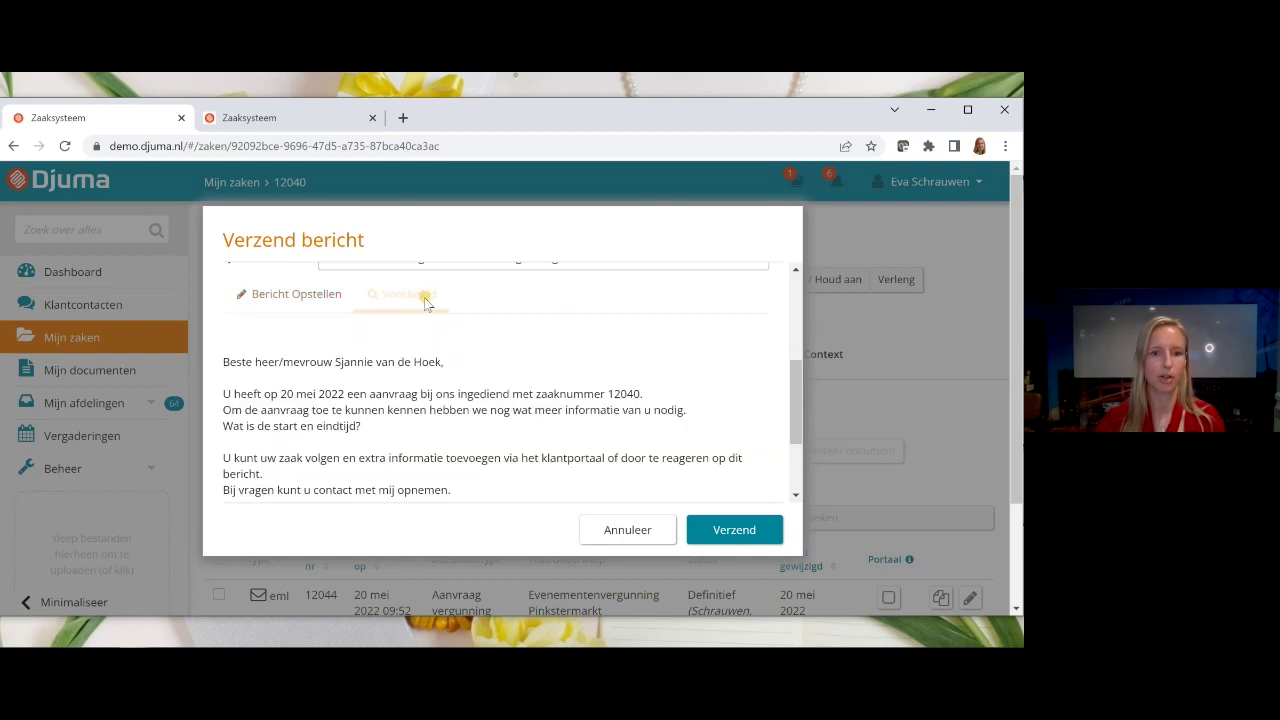
scroll(516, 425, down, 3)
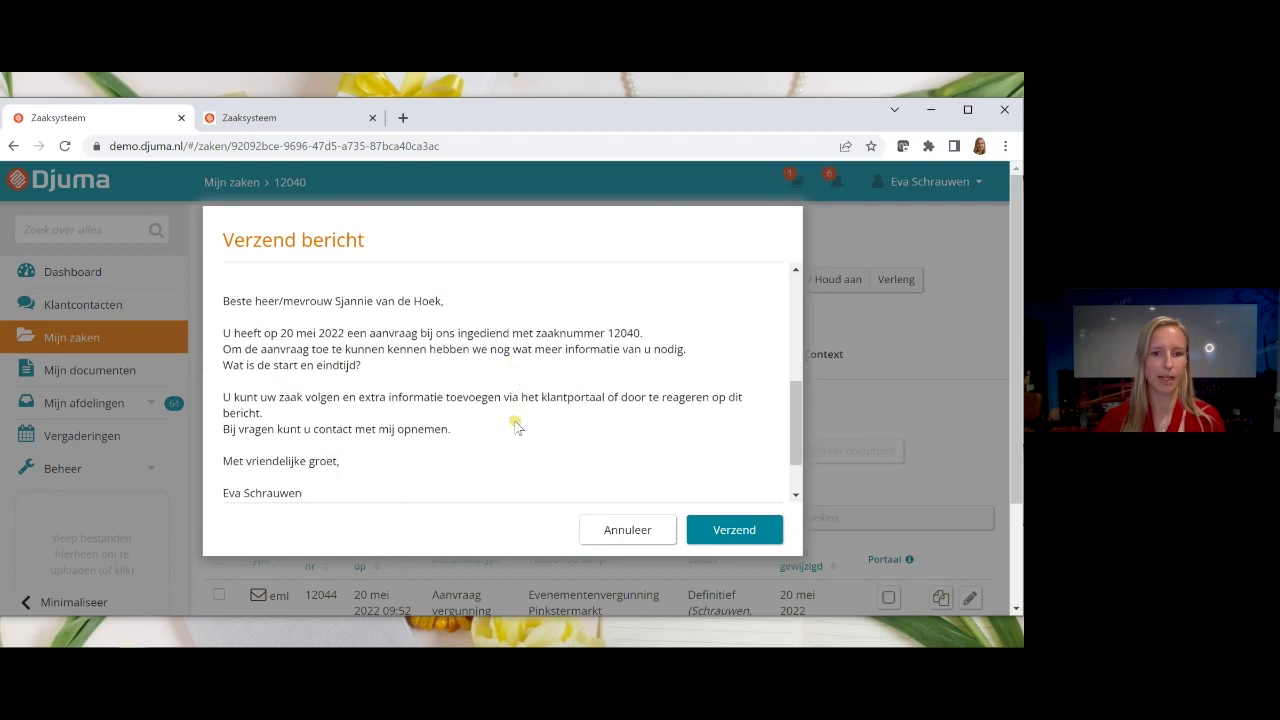
scroll(516, 425, up, 3)
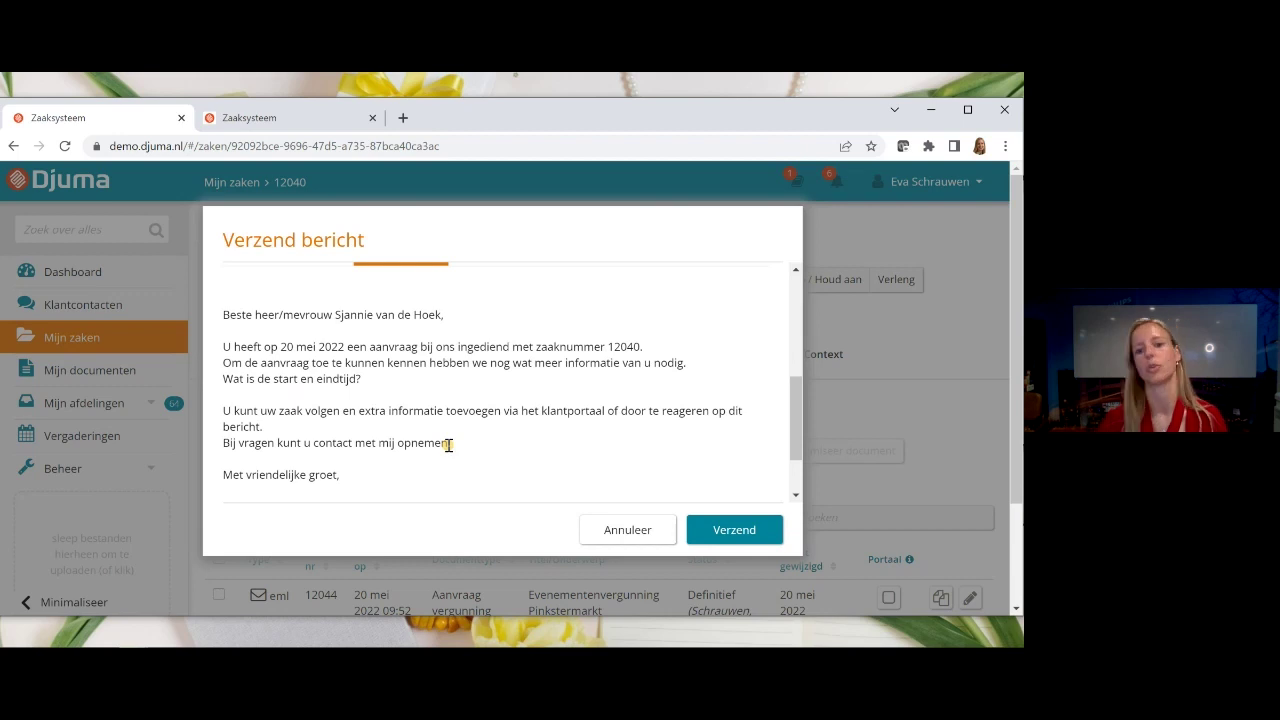
scroll(426, 394, up, 2)
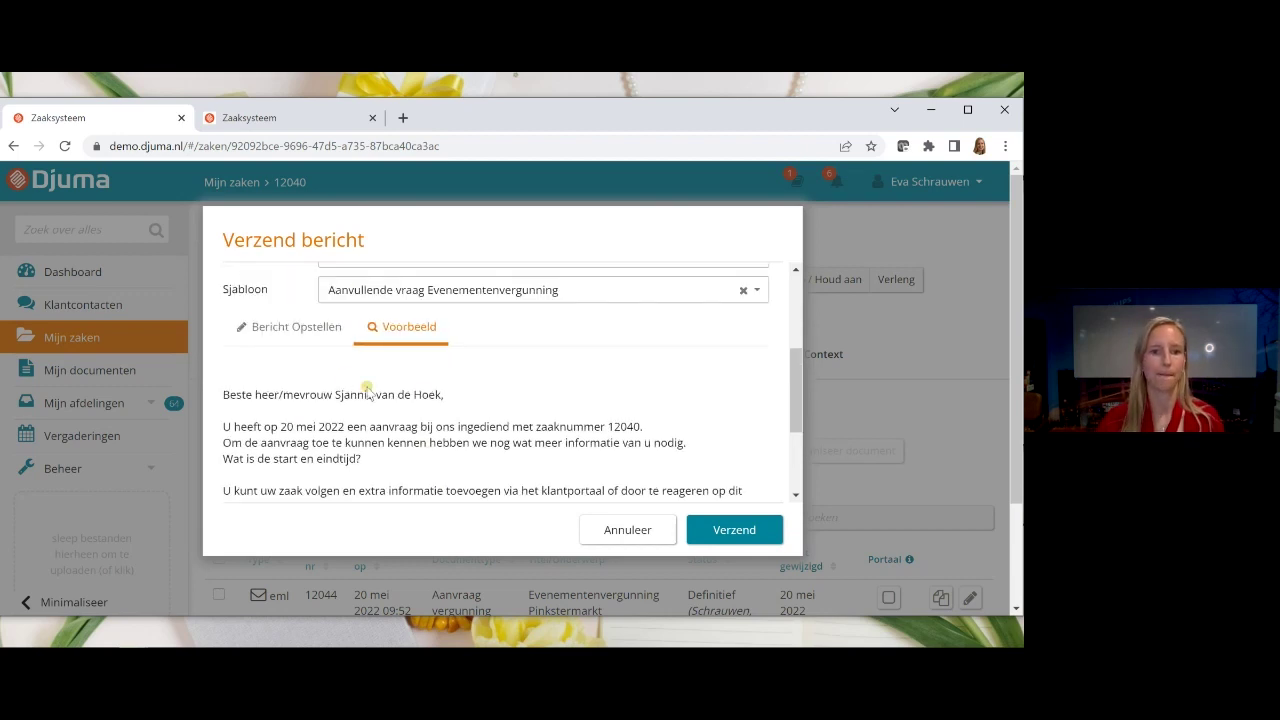
click(316, 340)
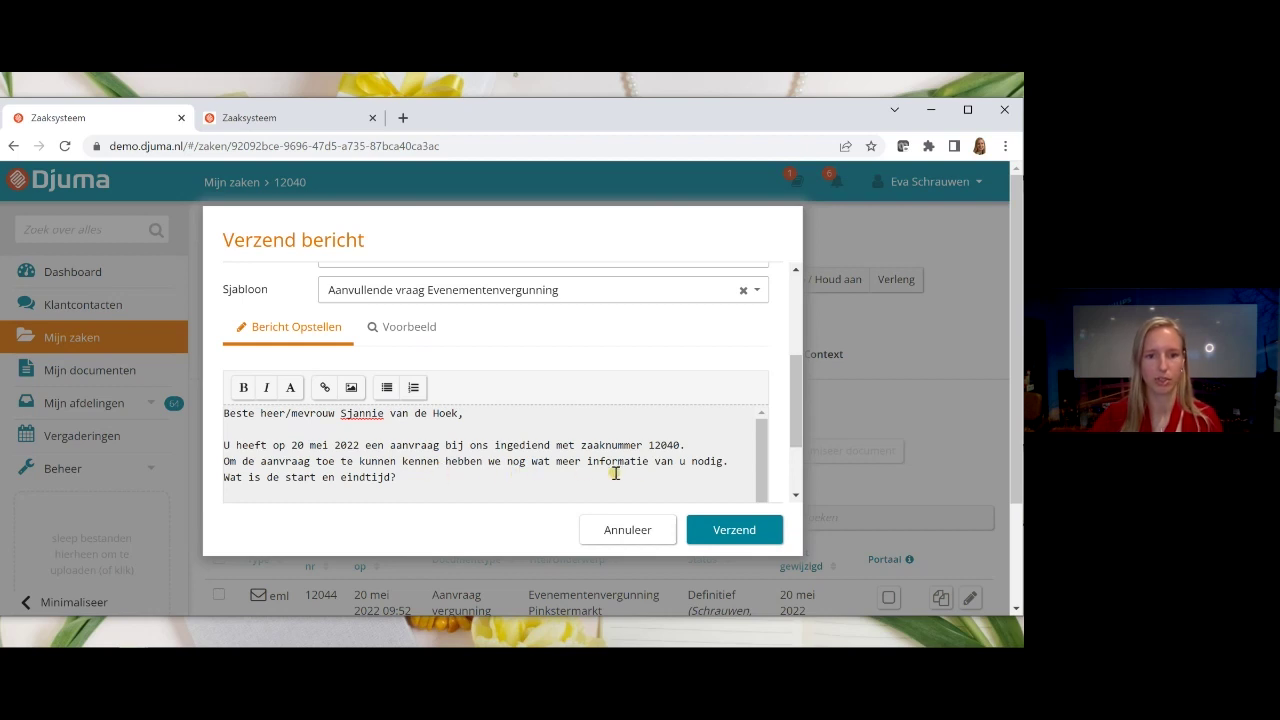
click(731, 530)
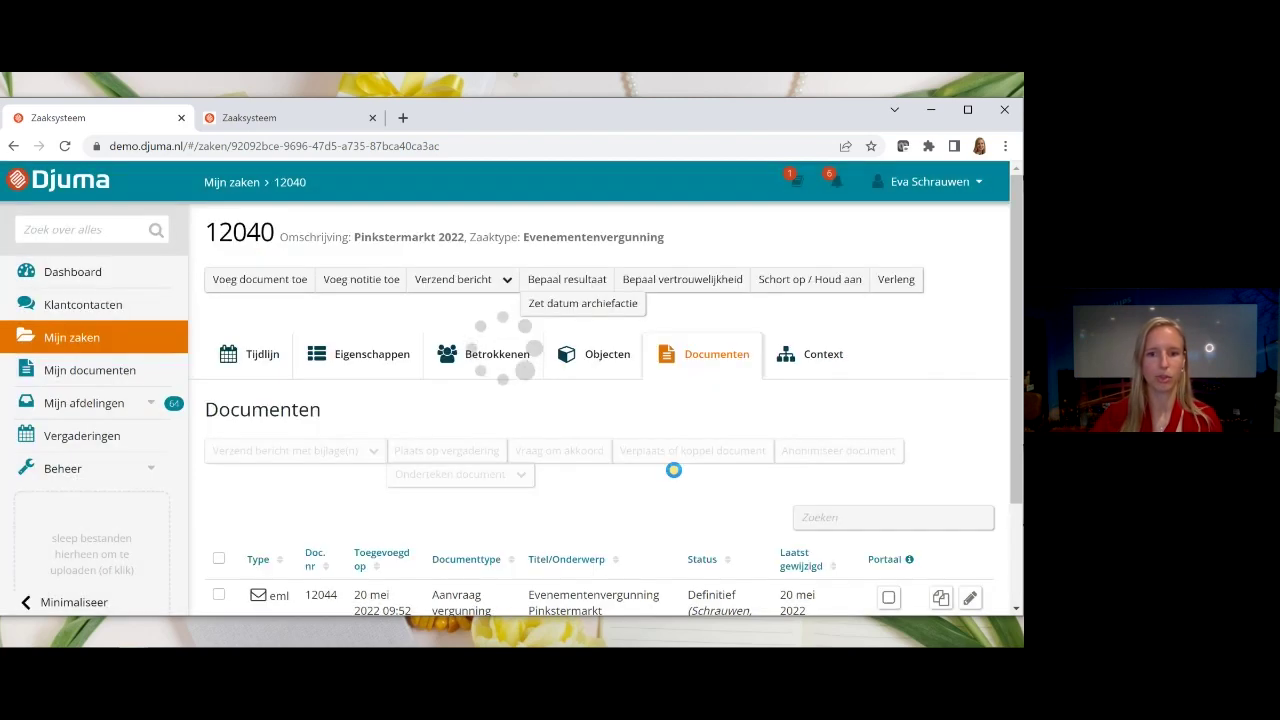
Open the sent message, filed as document type Uitgaand bericht, read through its contents and close it.
scroll(676, 478, down, 2)
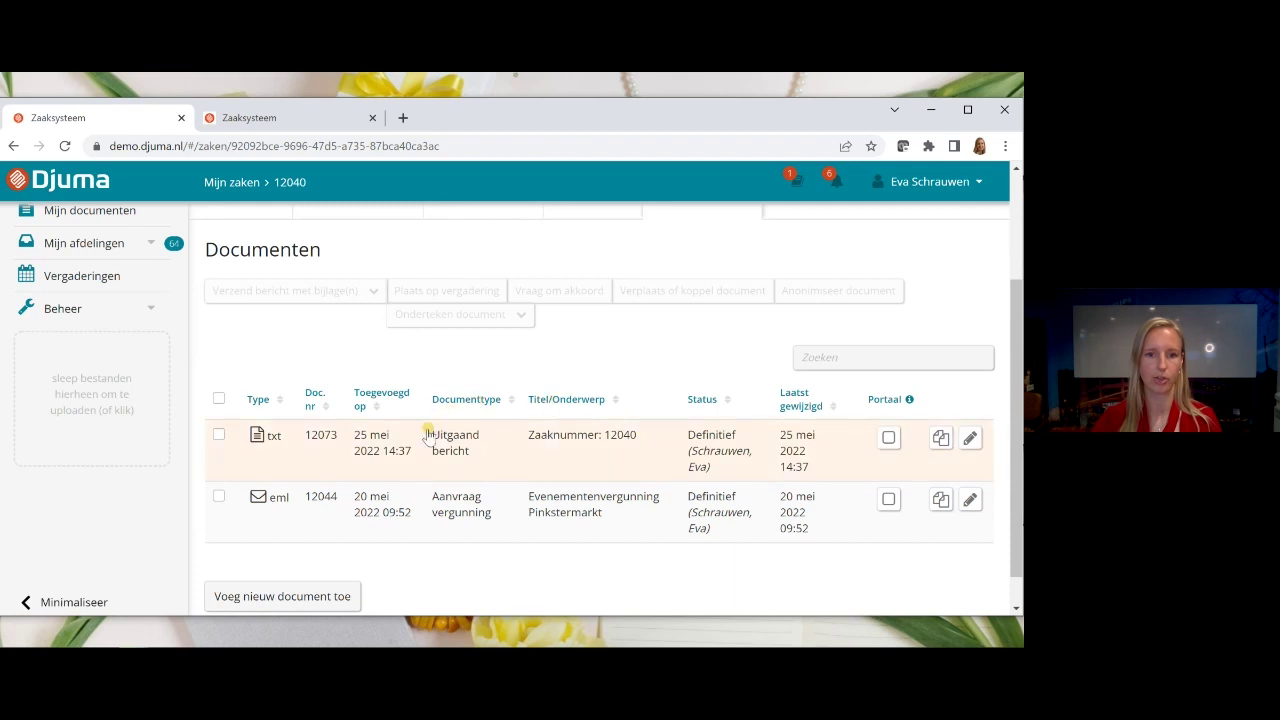
click(550, 453)
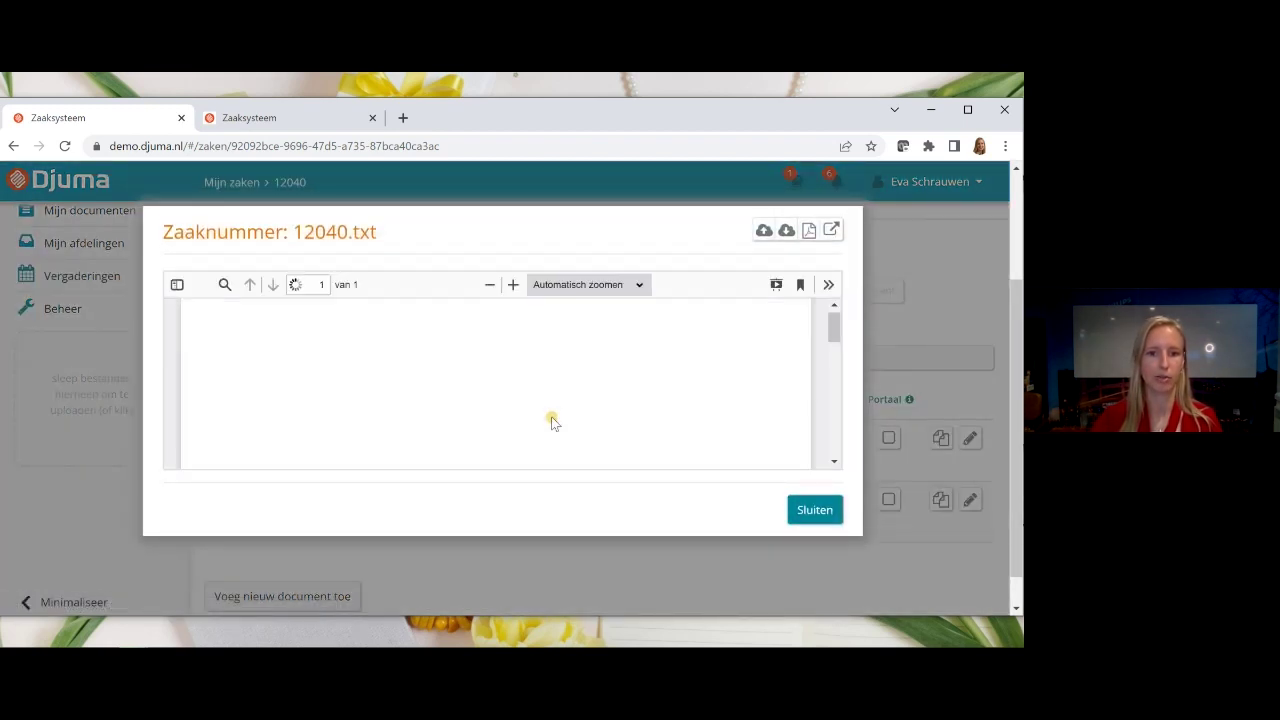
scroll(562, 421, down, 2)
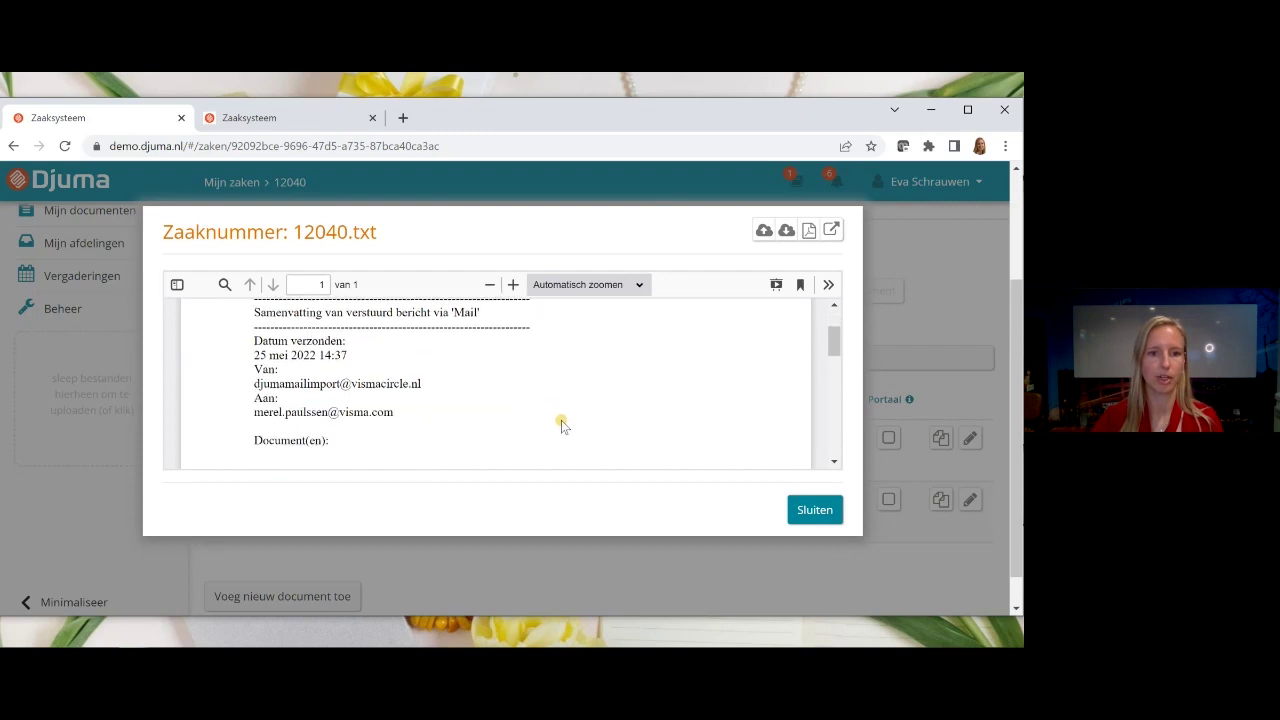
scroll(547, 430, down, 2)
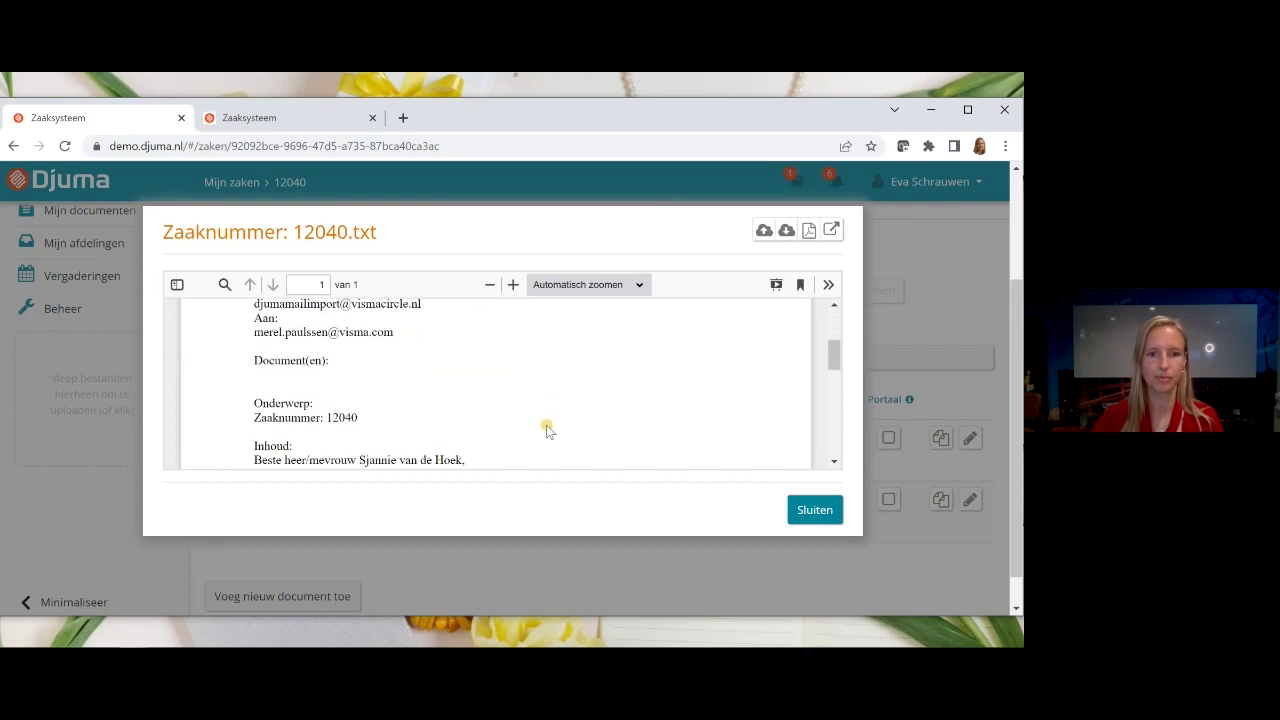
scroll(547, 430, down, 2)
click(807, 510)
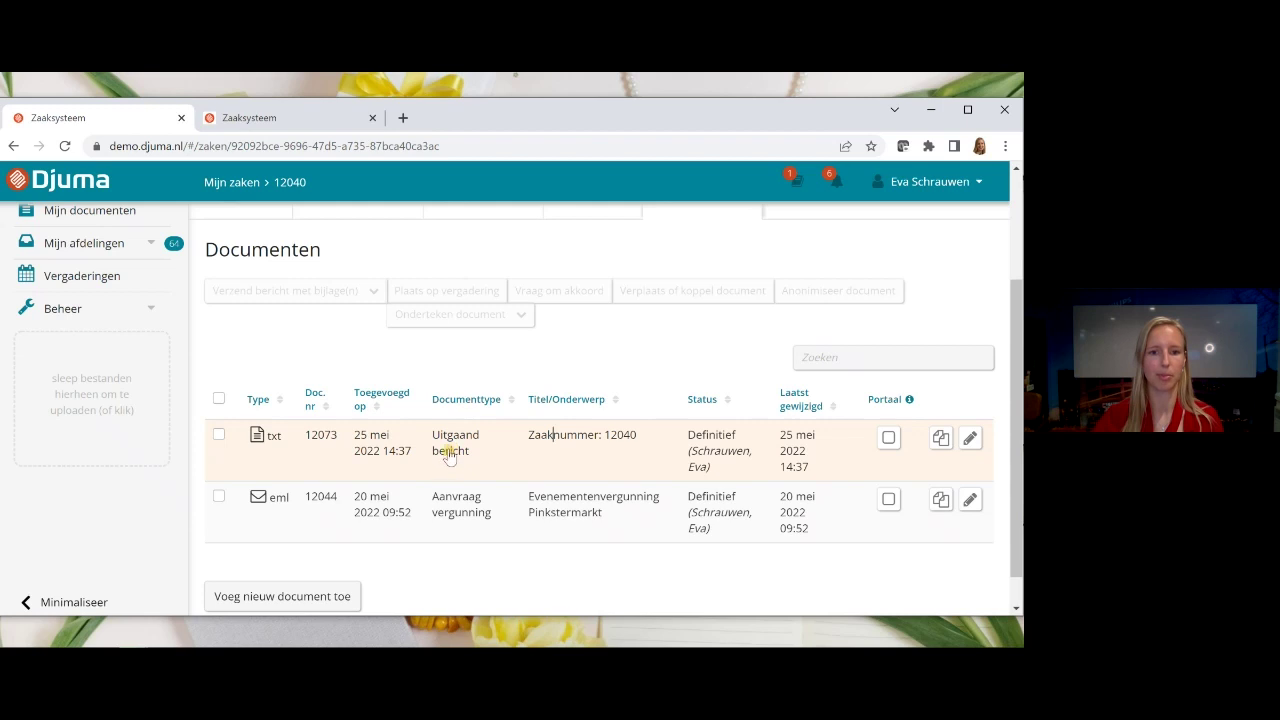
Select the Aanvraag vergunning document to check which document actions are available, and clear the selection.
scroll(446, 375, up, 1)
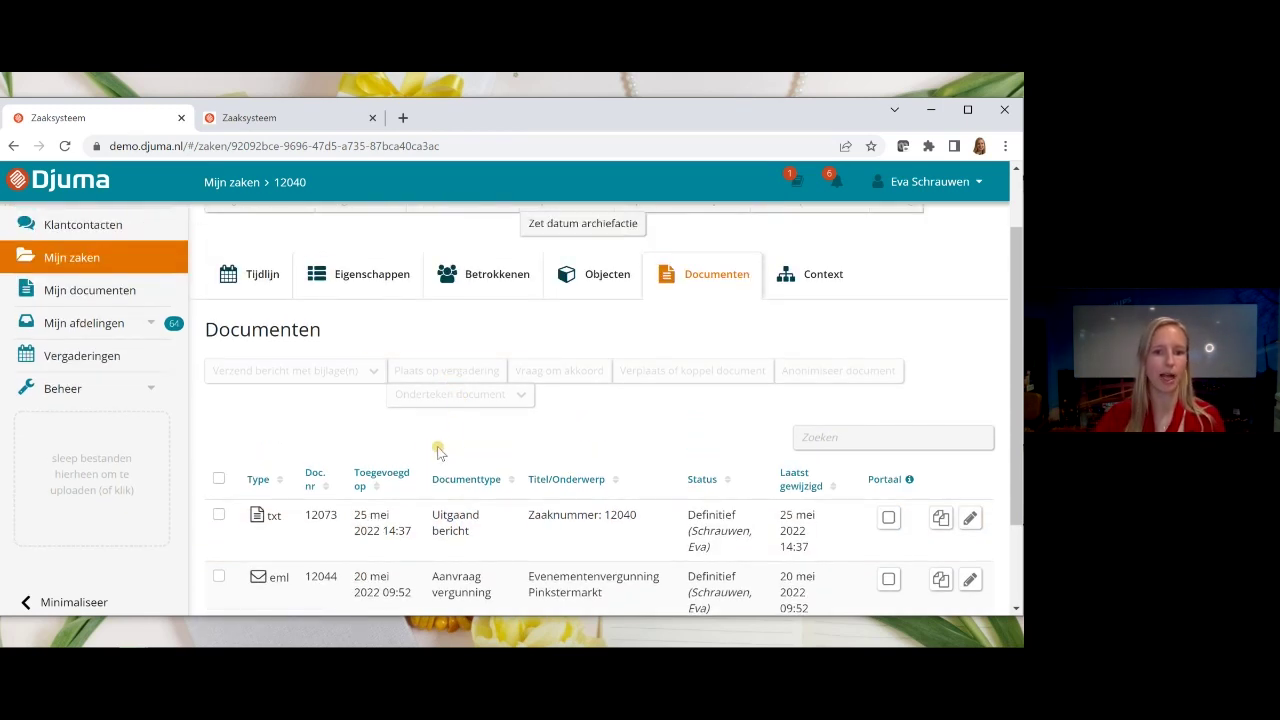
click(218, 578)
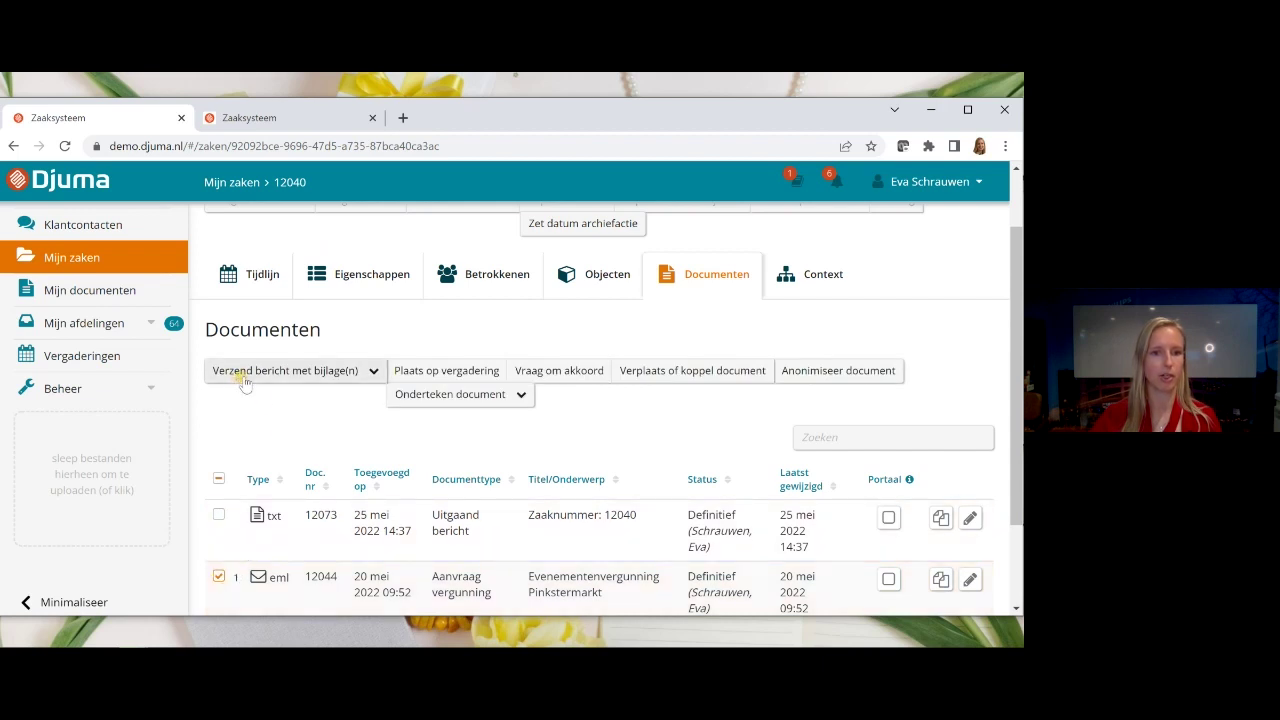
click(218, 578)
scroll(300, 420, down, 1)
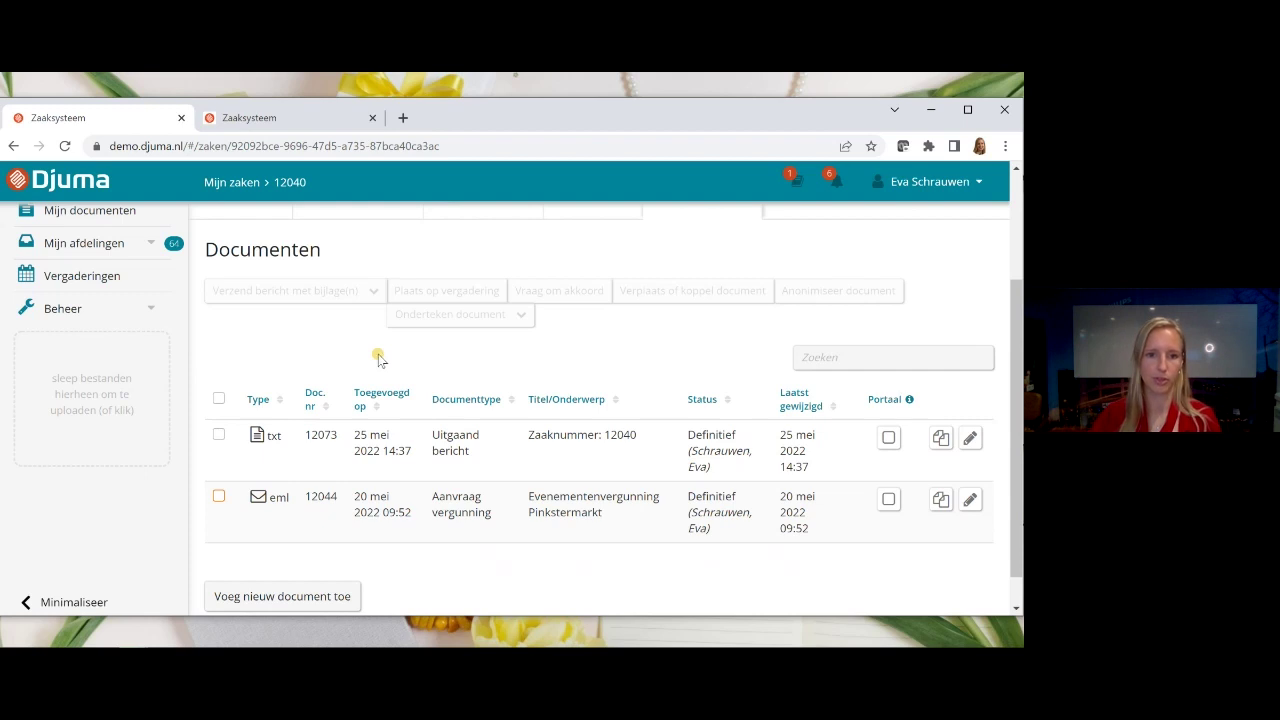
Reload the case and check its document list for the applicant's reply.
scroll(250, 250, up, 2)
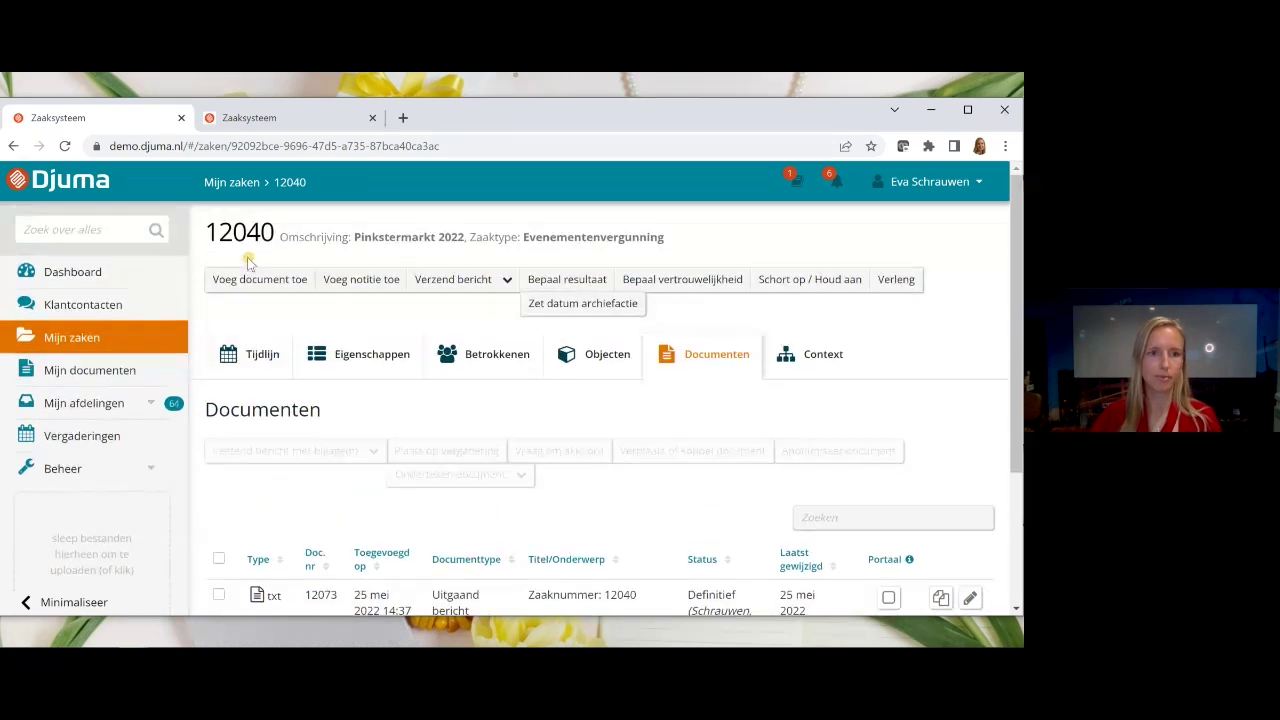
click(64, 146)
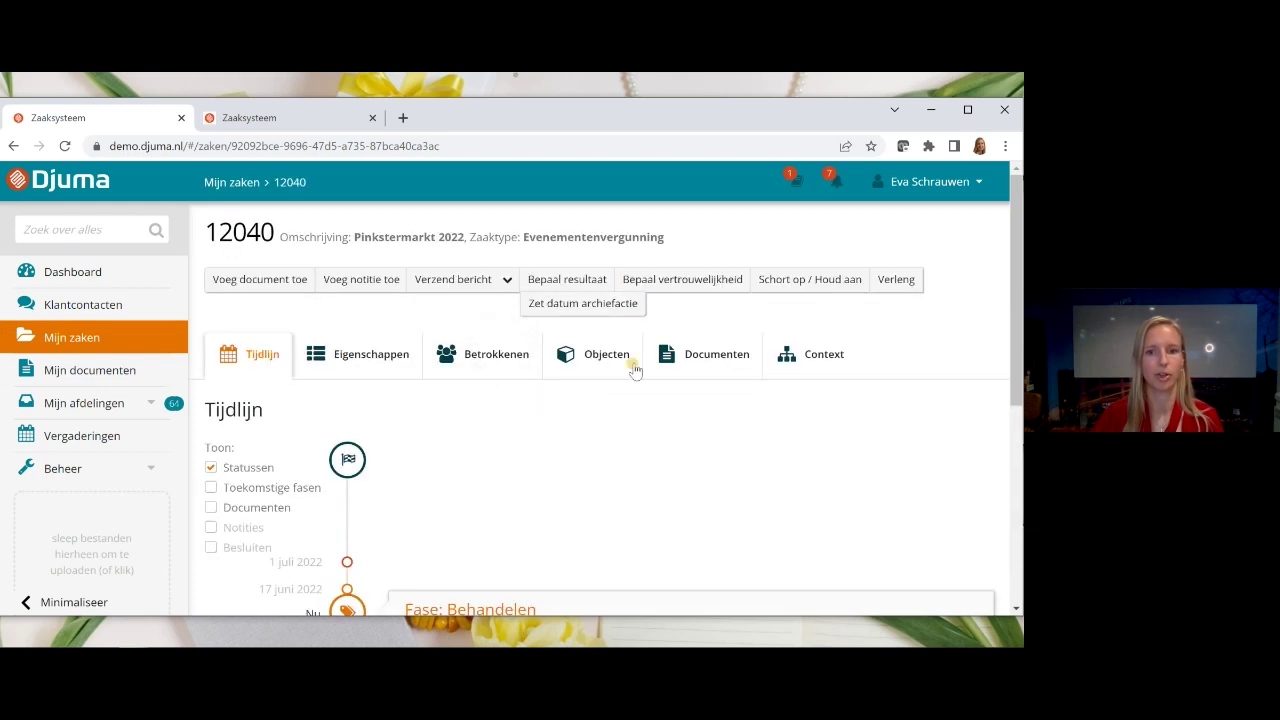
click(671, 362)
scroll(615, 400, down, 1)
scroll(615, 400, down, 1)
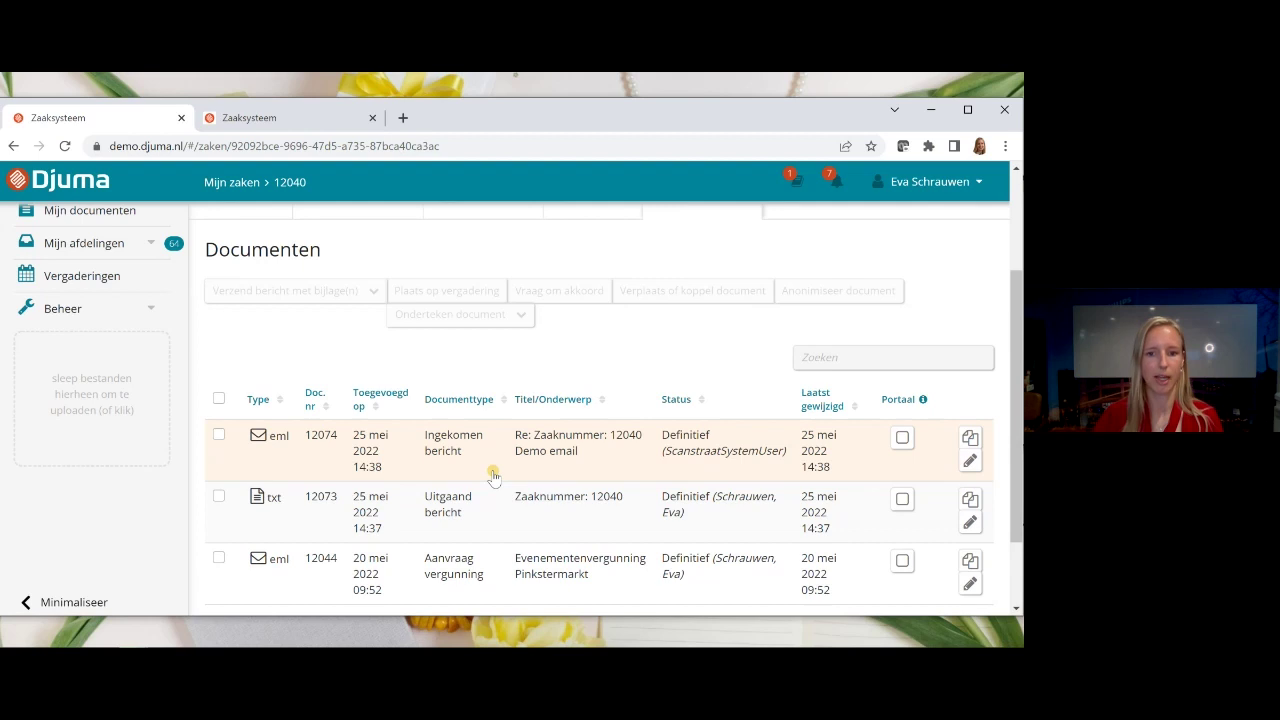
scroll(493, 465, down, 1)
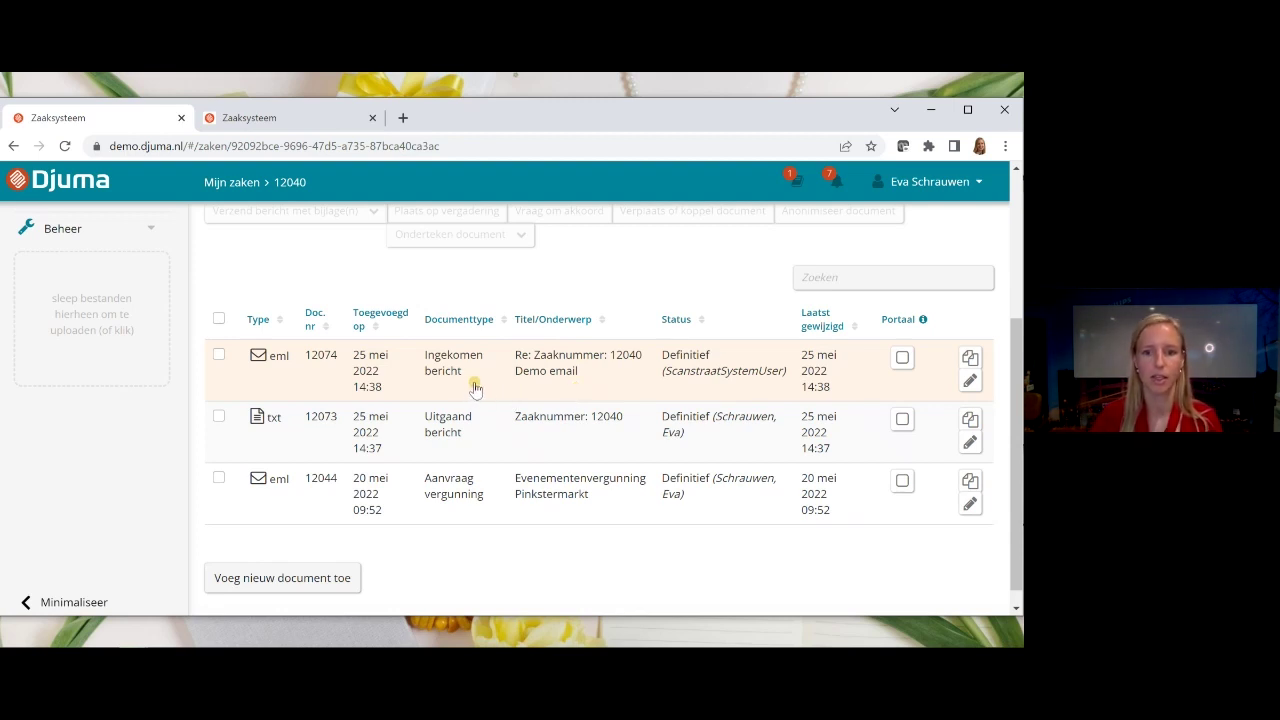
Open the applicant's reply filed as Ingekomen bericht, read the answer and close it.
click(607, 383)
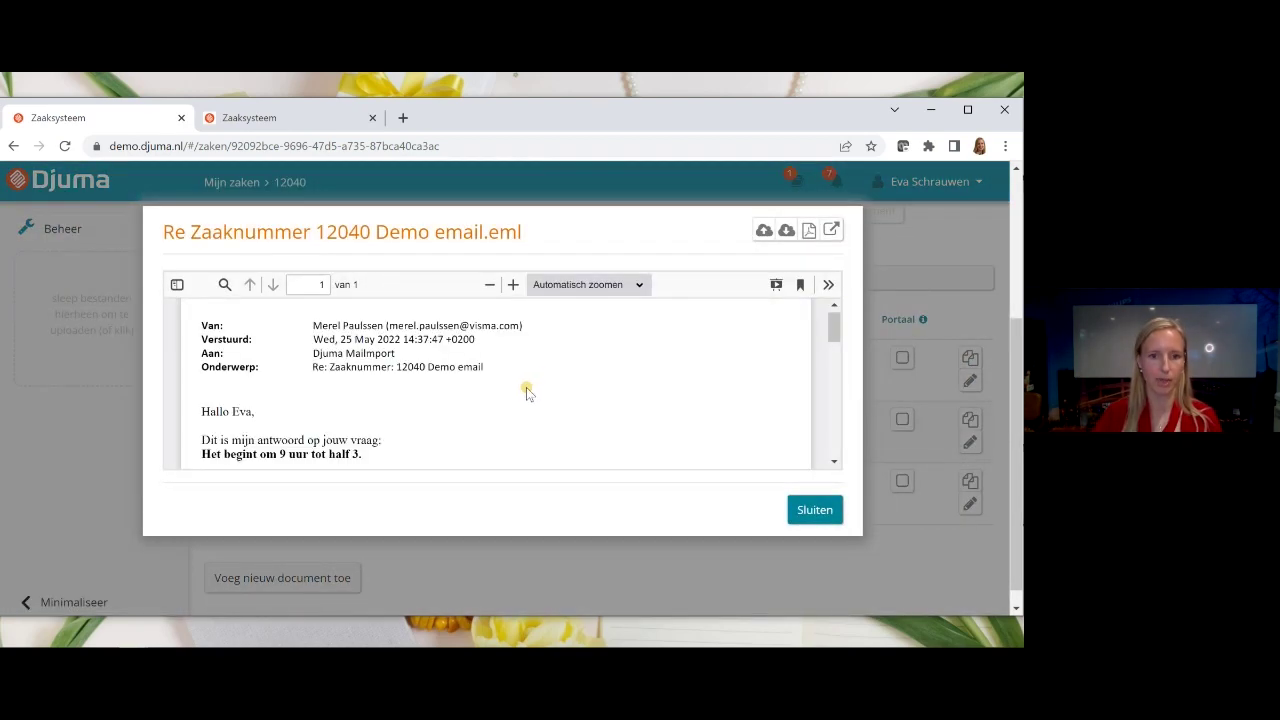
scroll(518, 398, down, 2)
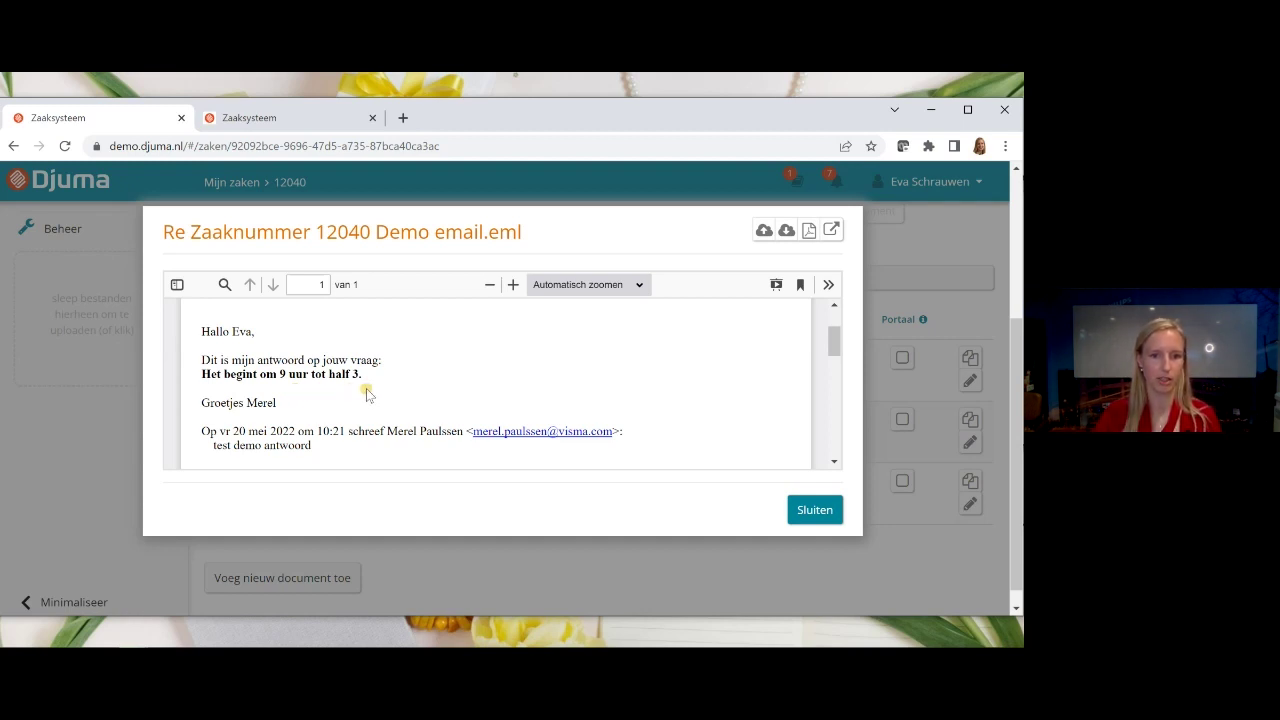
click(810, 511)
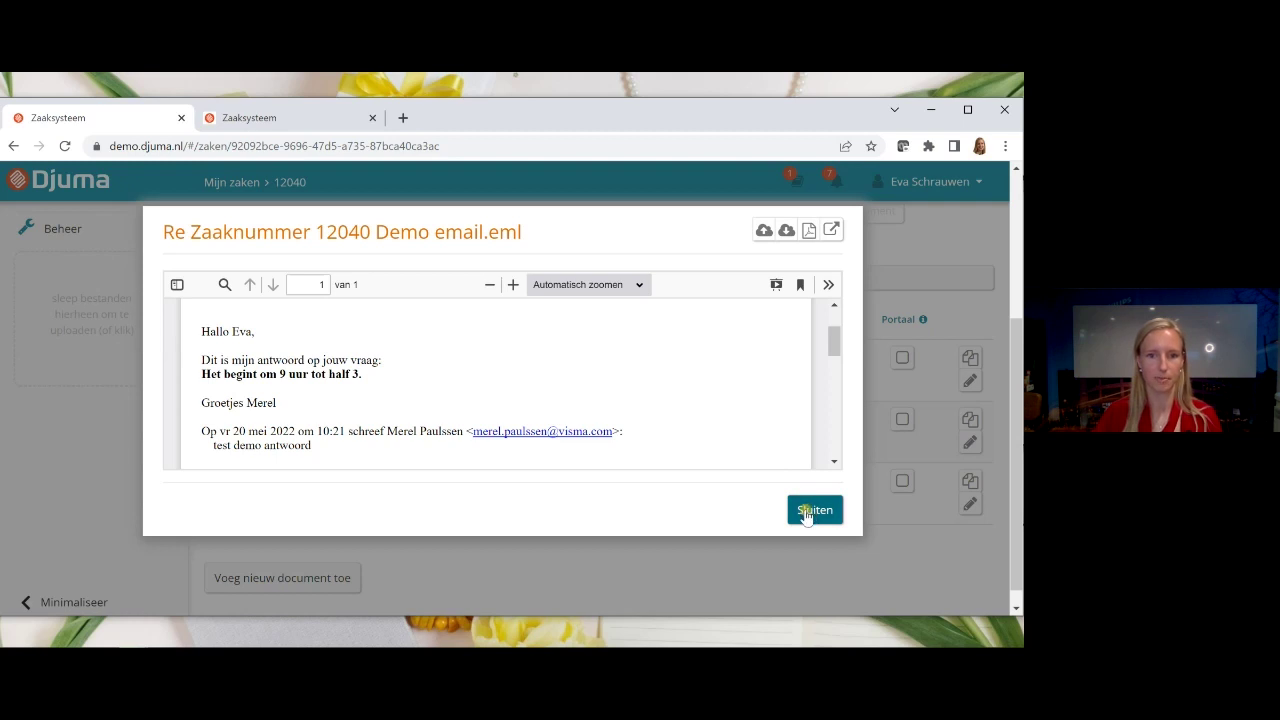
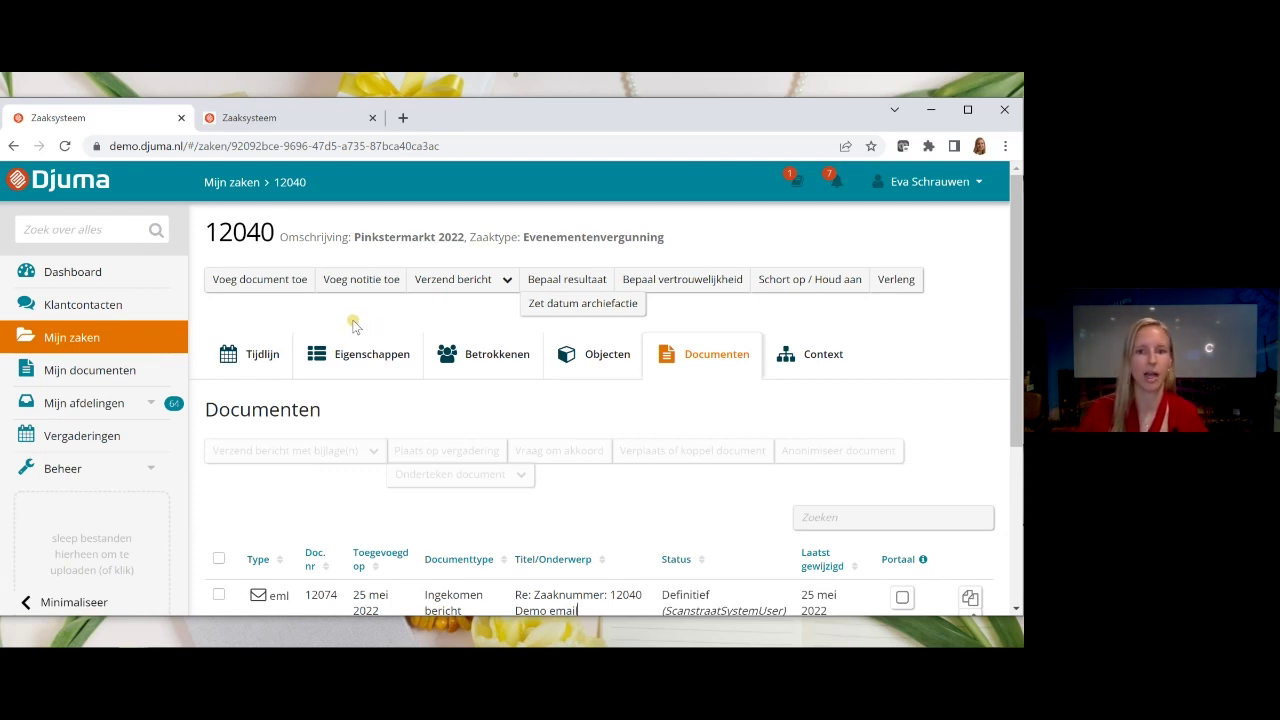
Add a document of type Besluit evenementenvergunning to the case, choosing to generate it rather than upload a file.
click(283, 288)
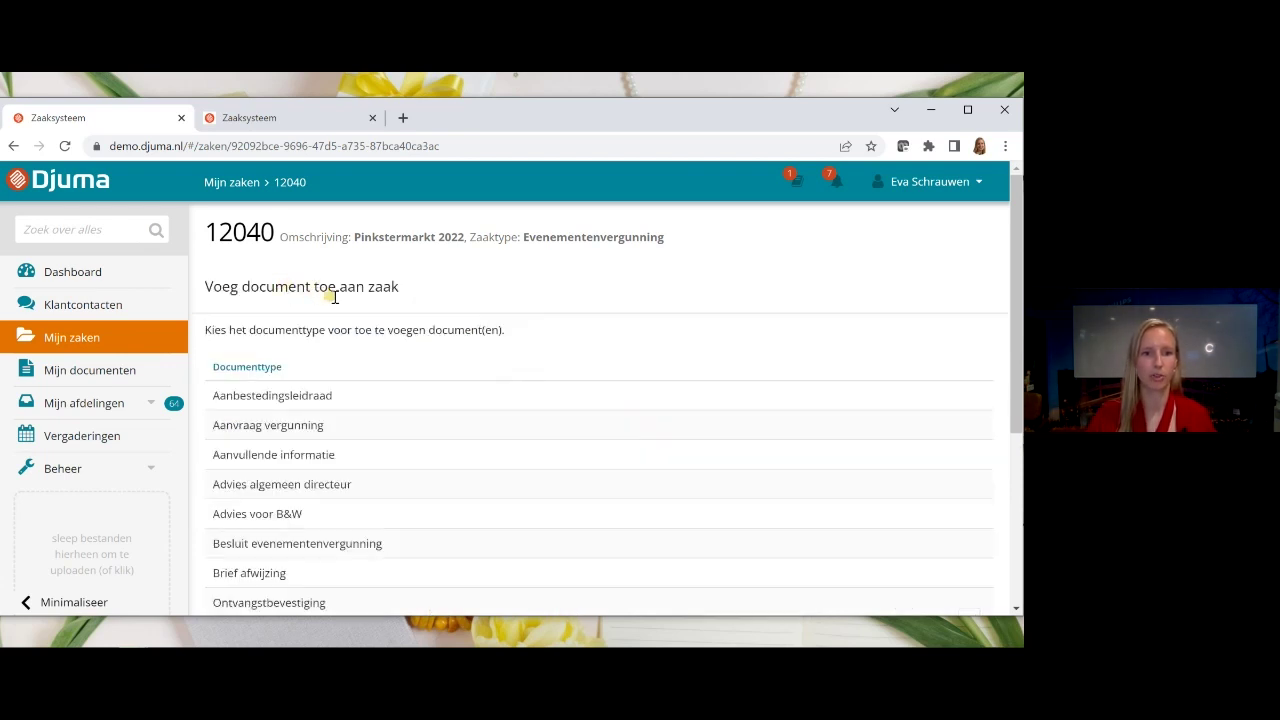
scroll(340, 305, down, 3)
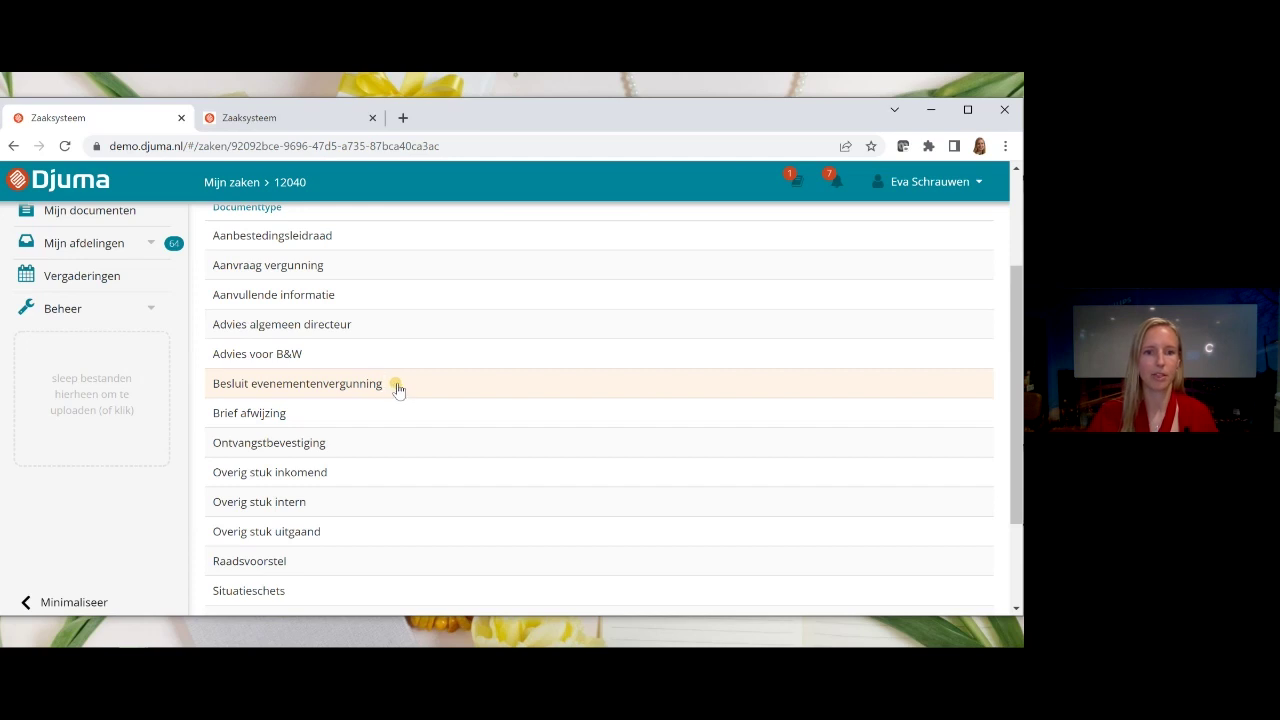
click(395, 388)
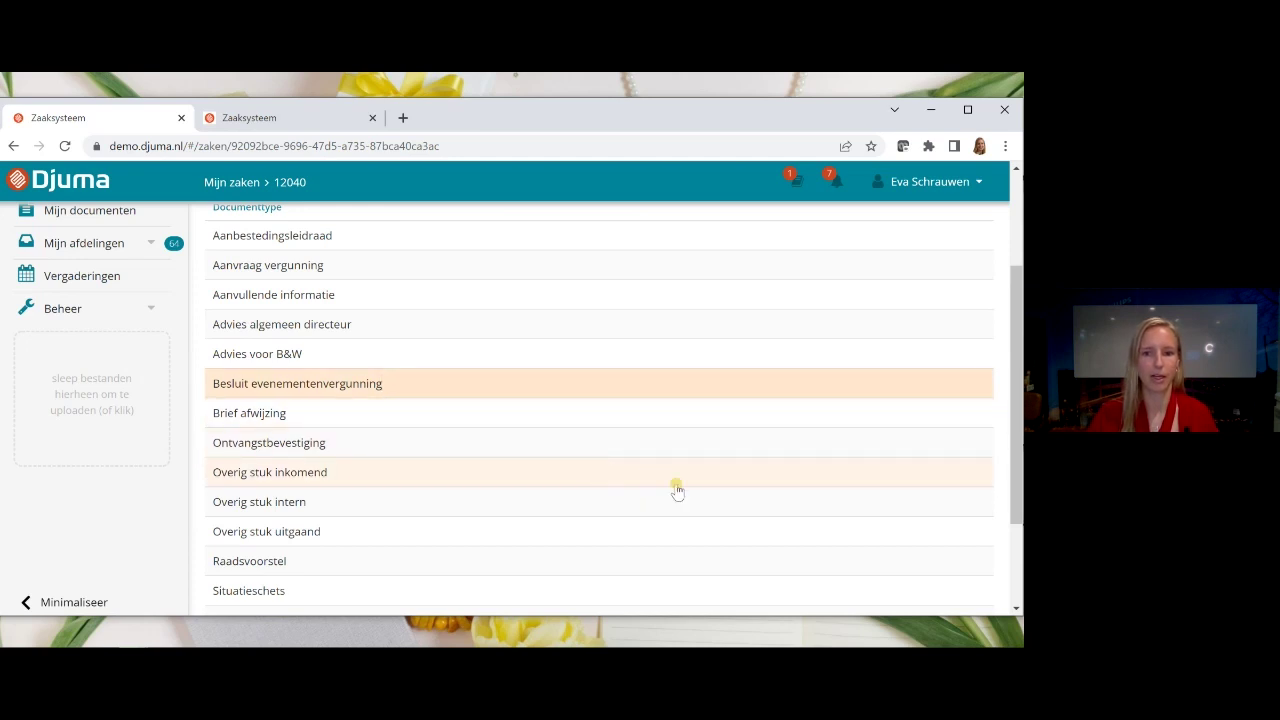
scroll(677, 491, down, 1)
scroll(838, 538, down, 1)
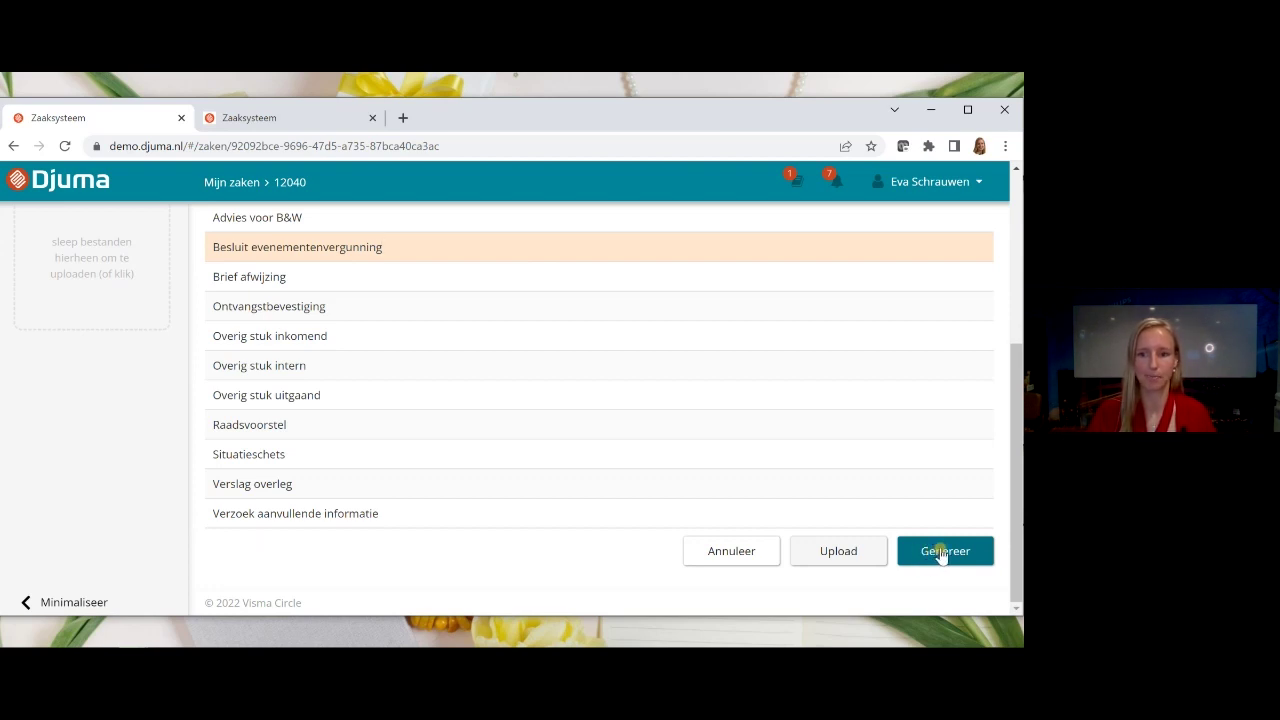
click(940, 551)
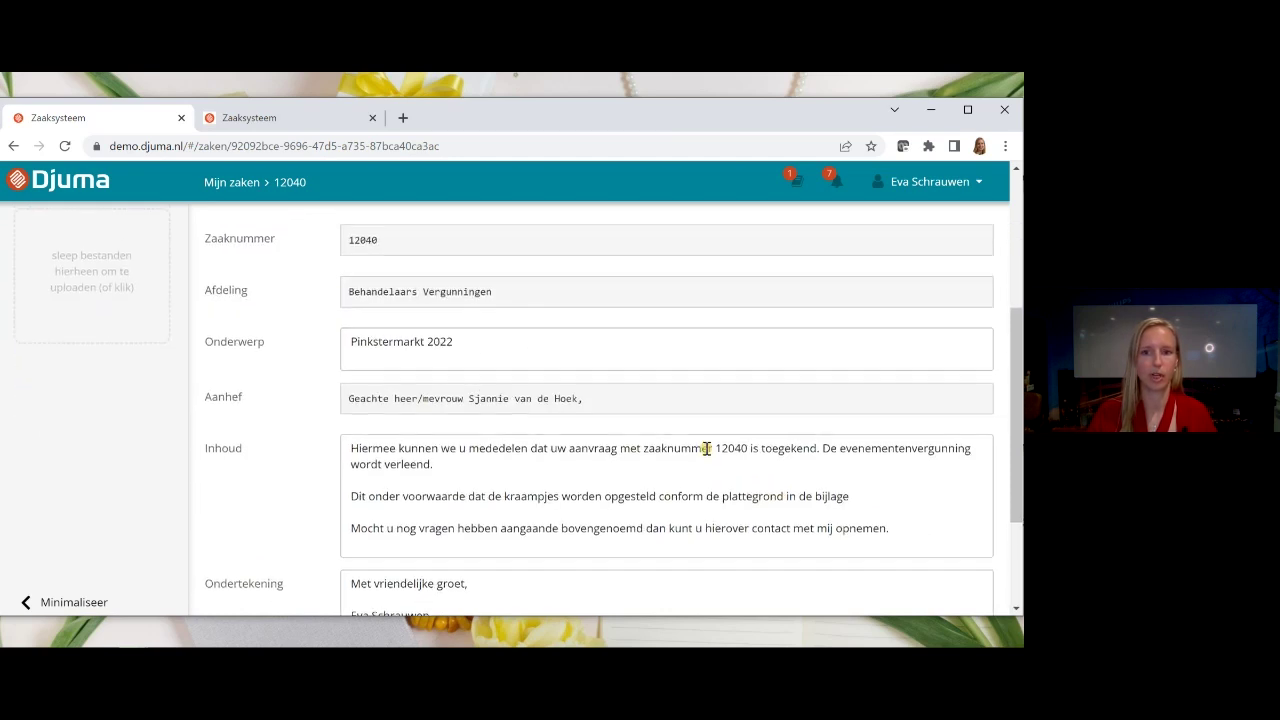
Set the document title to "Besluit evenementenvergunning Pinkstermarkt", review the prefilled letter fields and generate the document.
scroll(706, 448, up, 3)
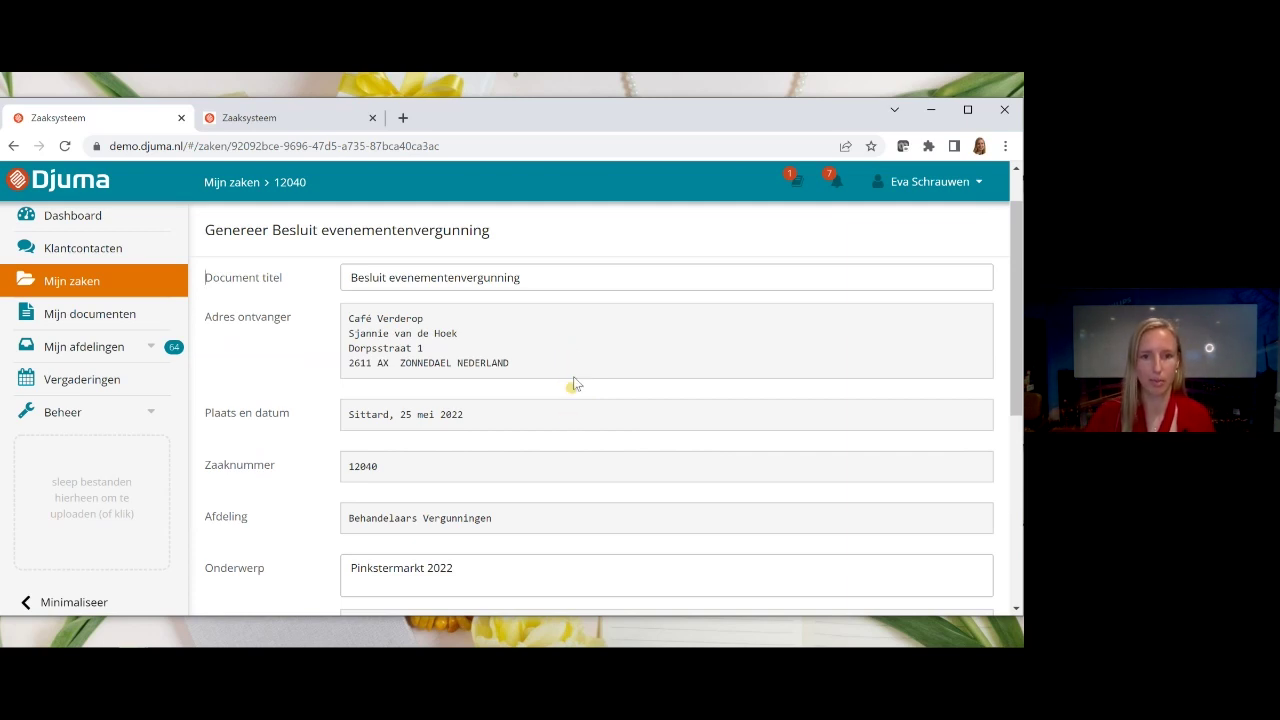
click(567, 284)
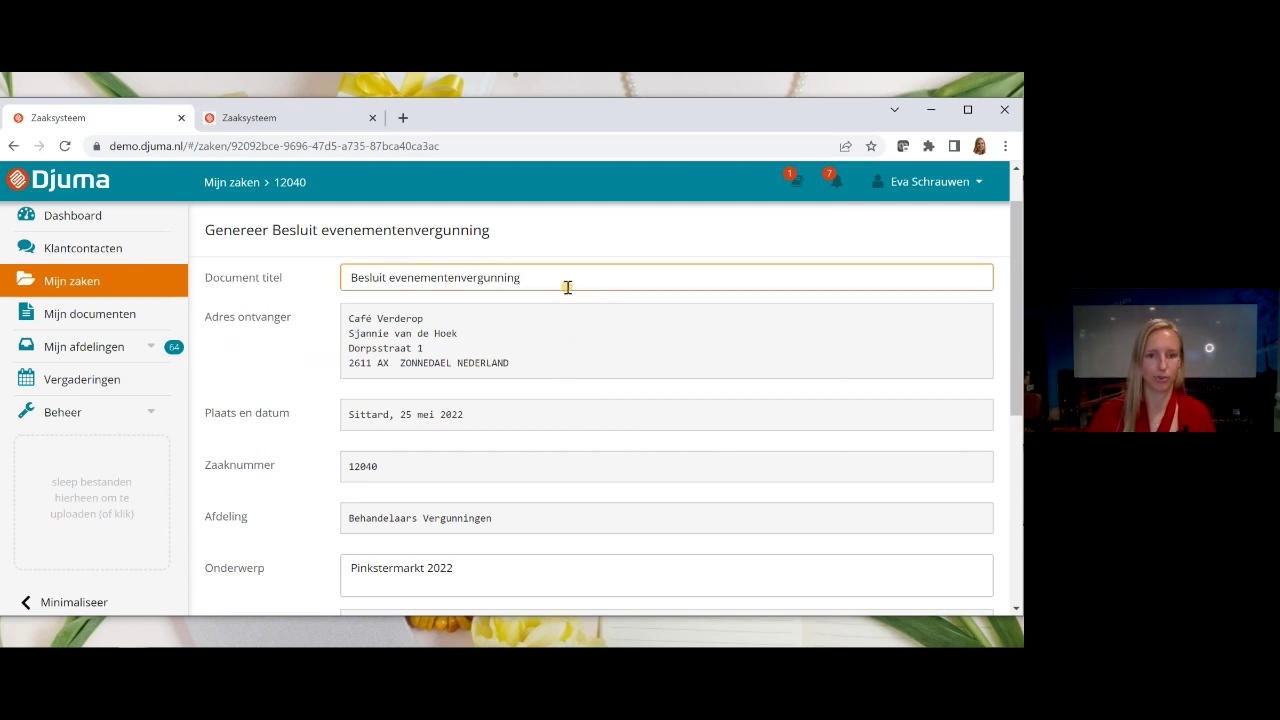
text(Pinkstermakr)
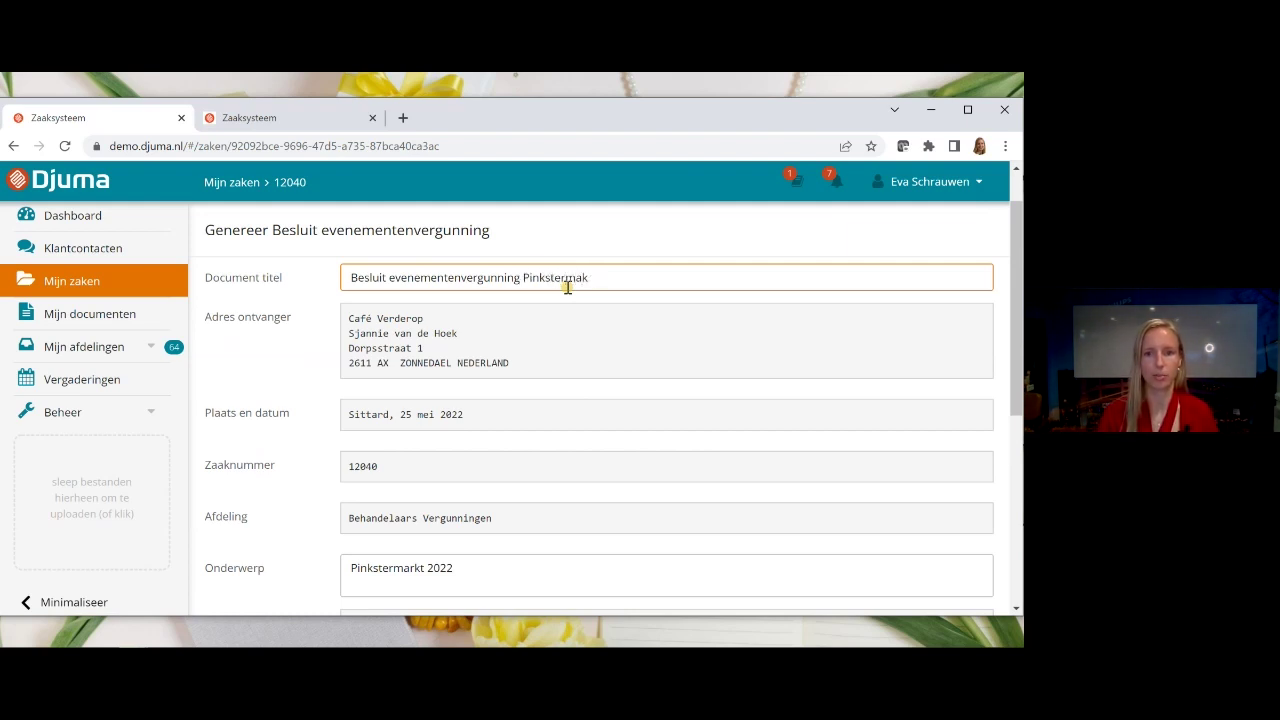
key(BackSpace)
text(rkt)
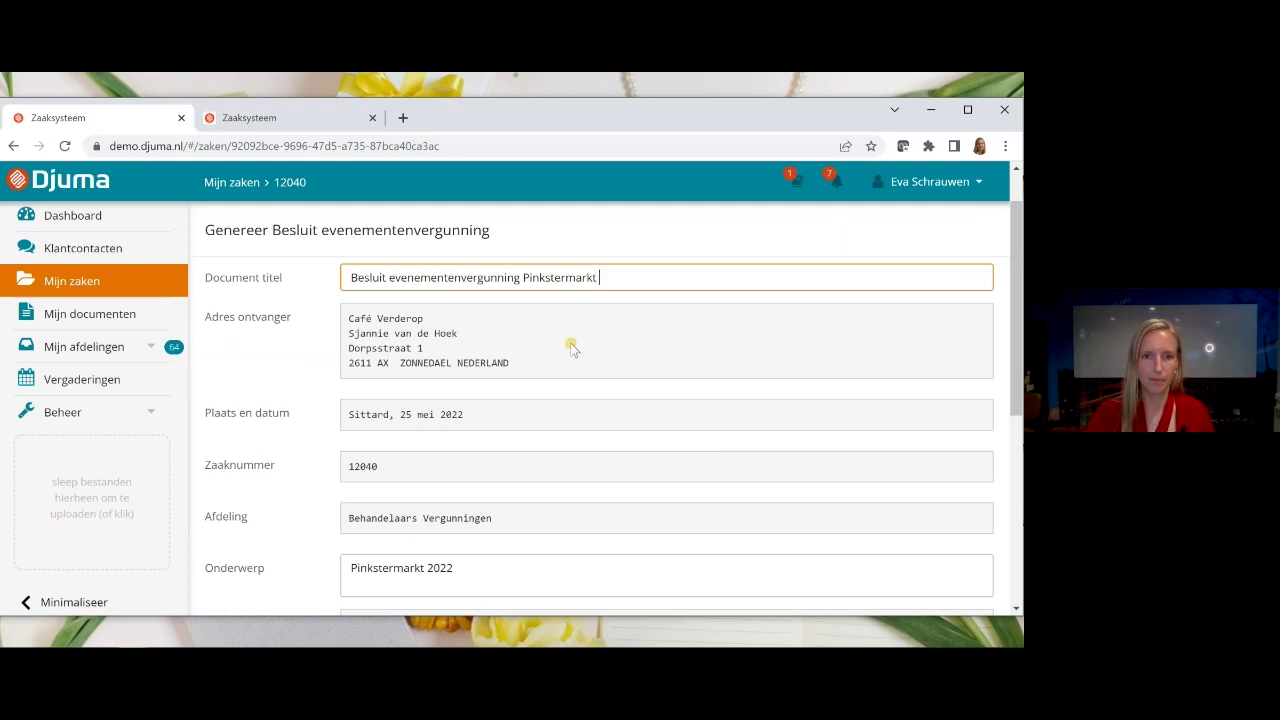
scroll(498, 330, down, 3)
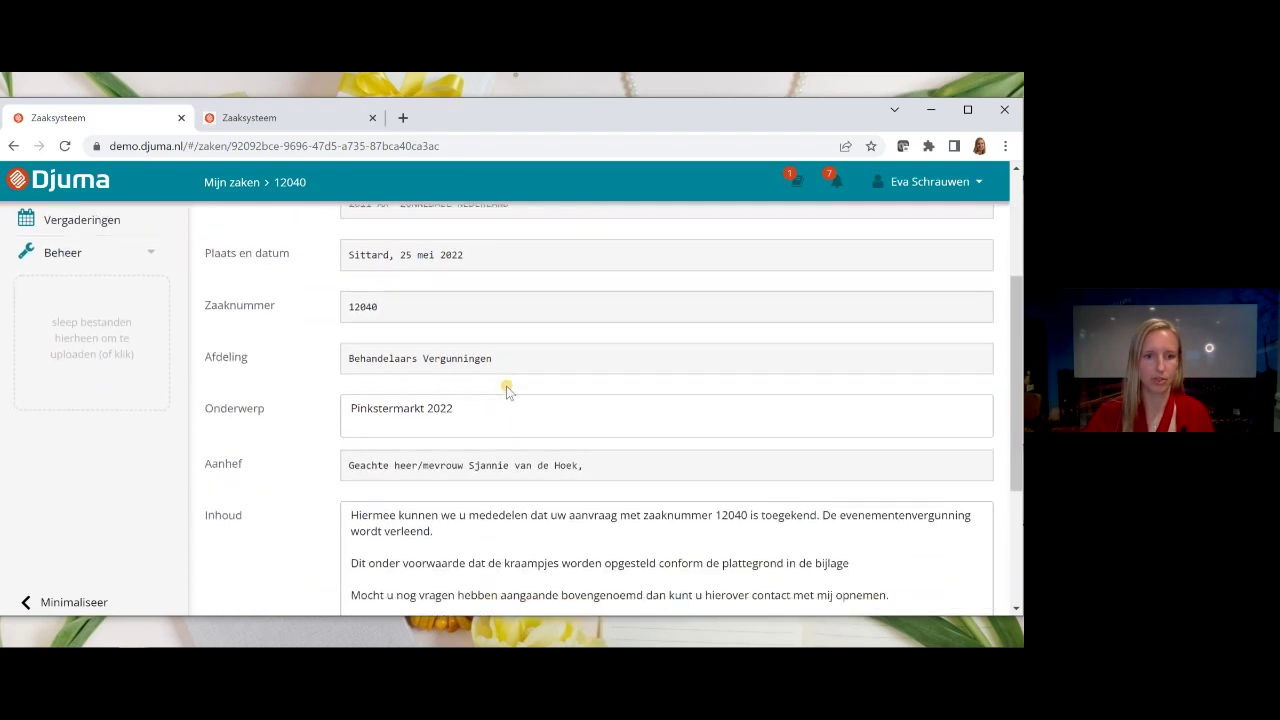
scroll(556, 427, down, 3)
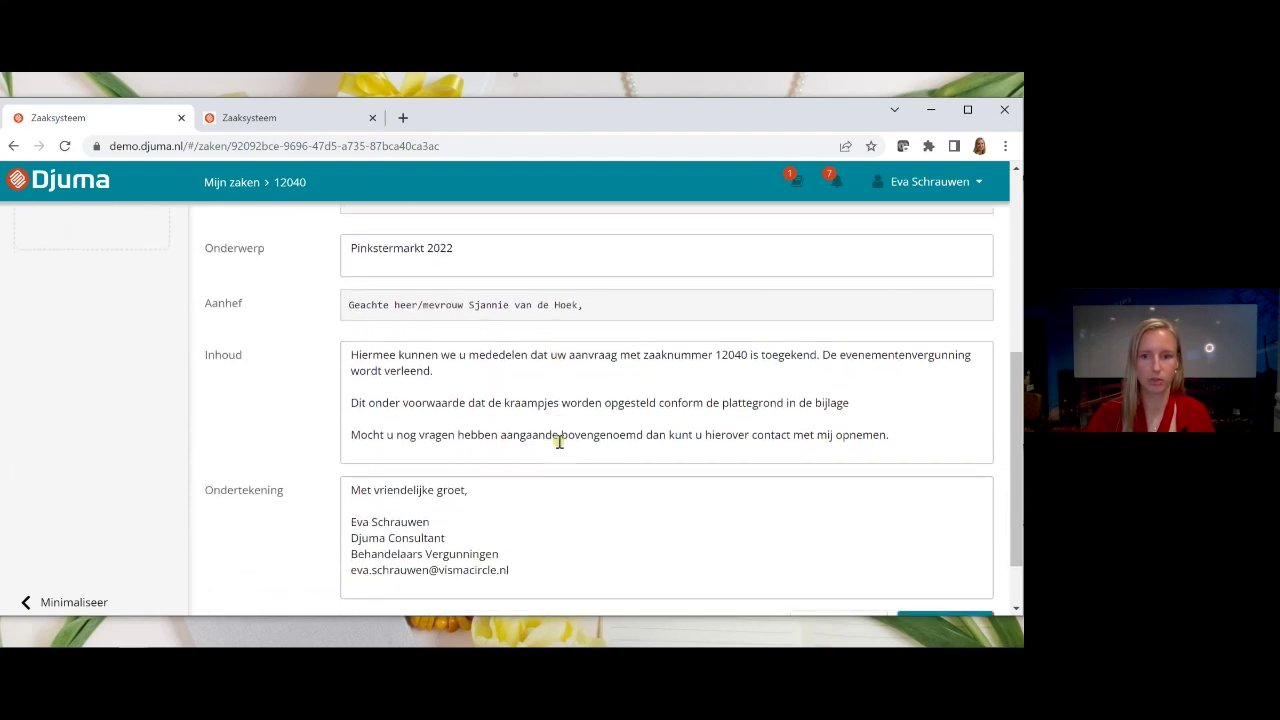
scroll(560, 443, down, 2)
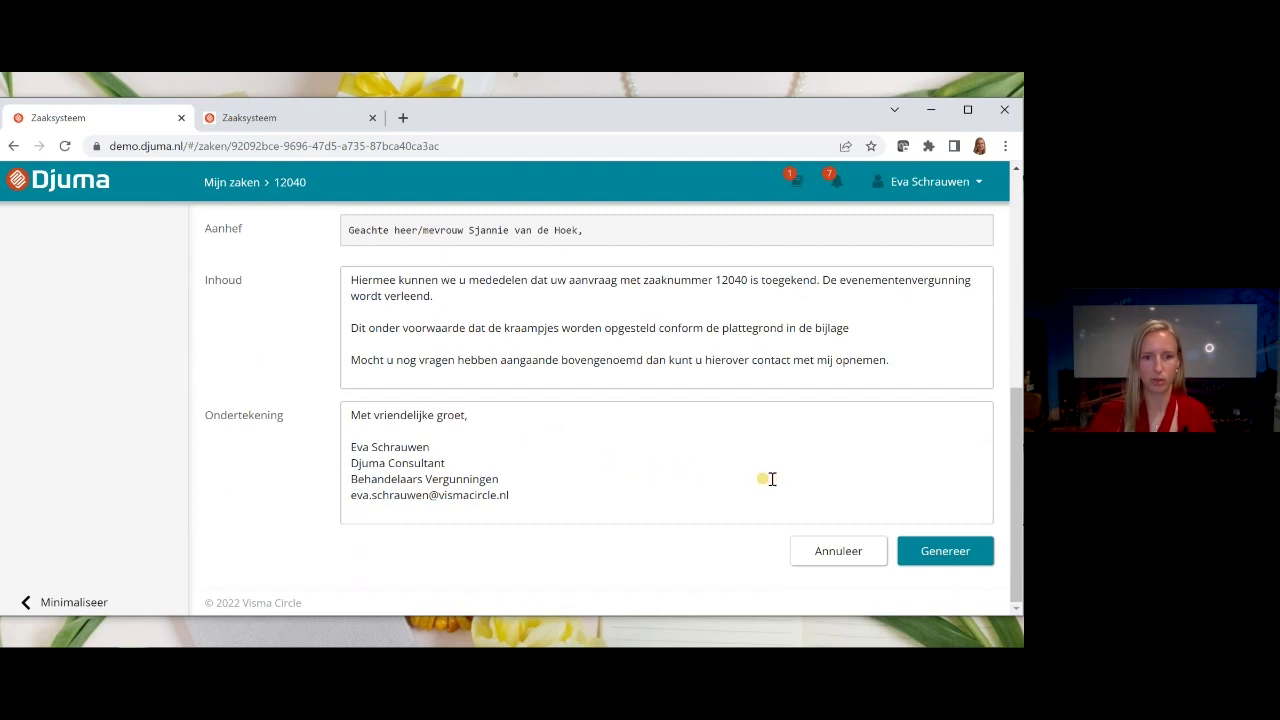
click(938, 556)
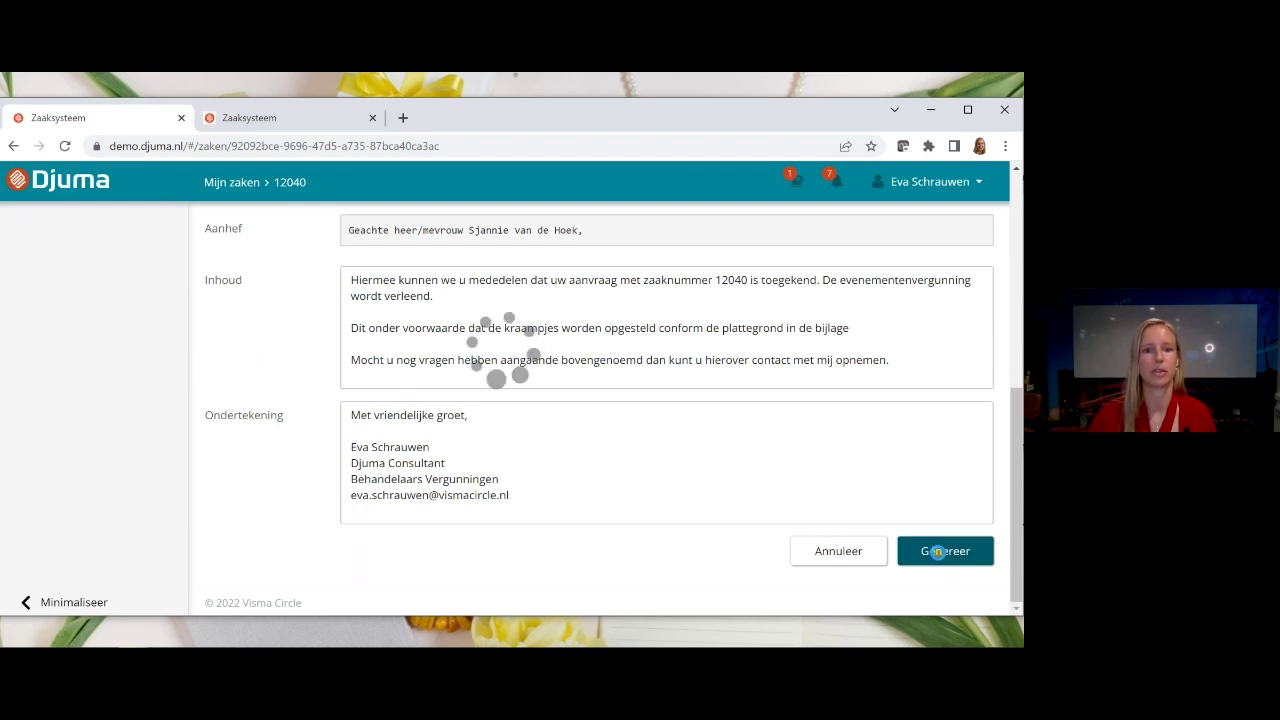
Sort the case's documents by document number in descending order.
scroll(757, 486, up, 2)
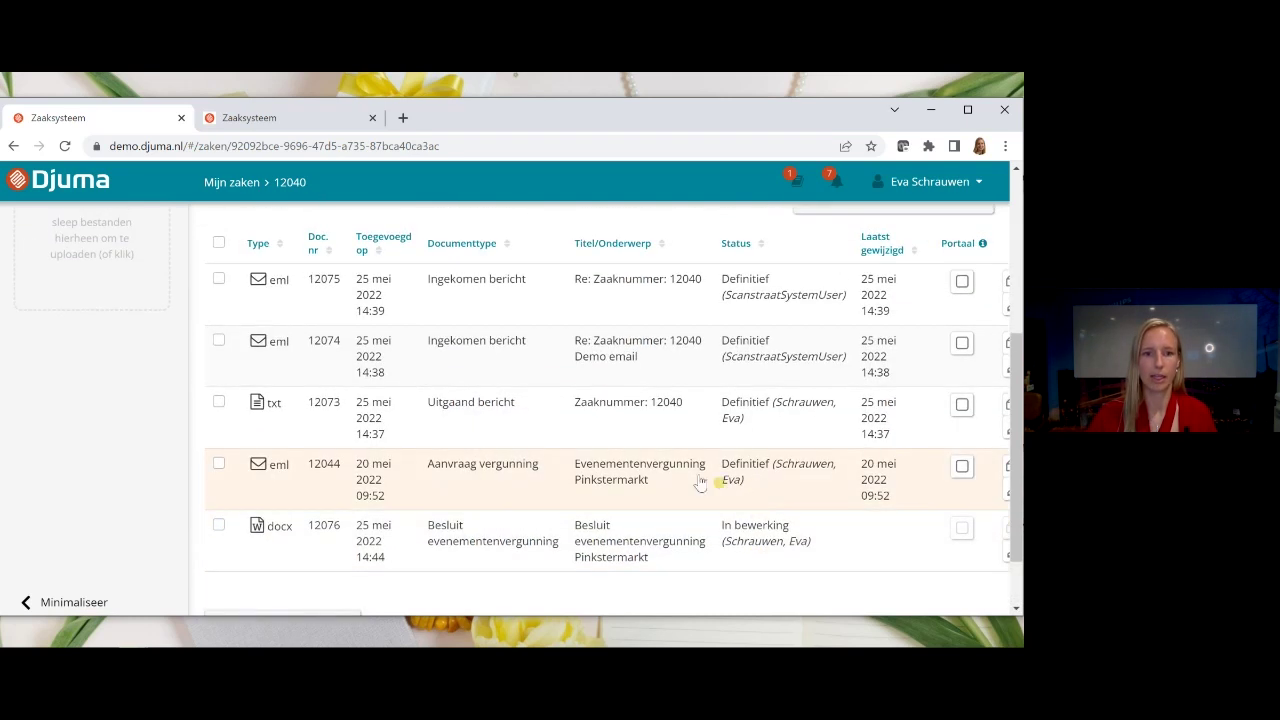
click(316, 241)
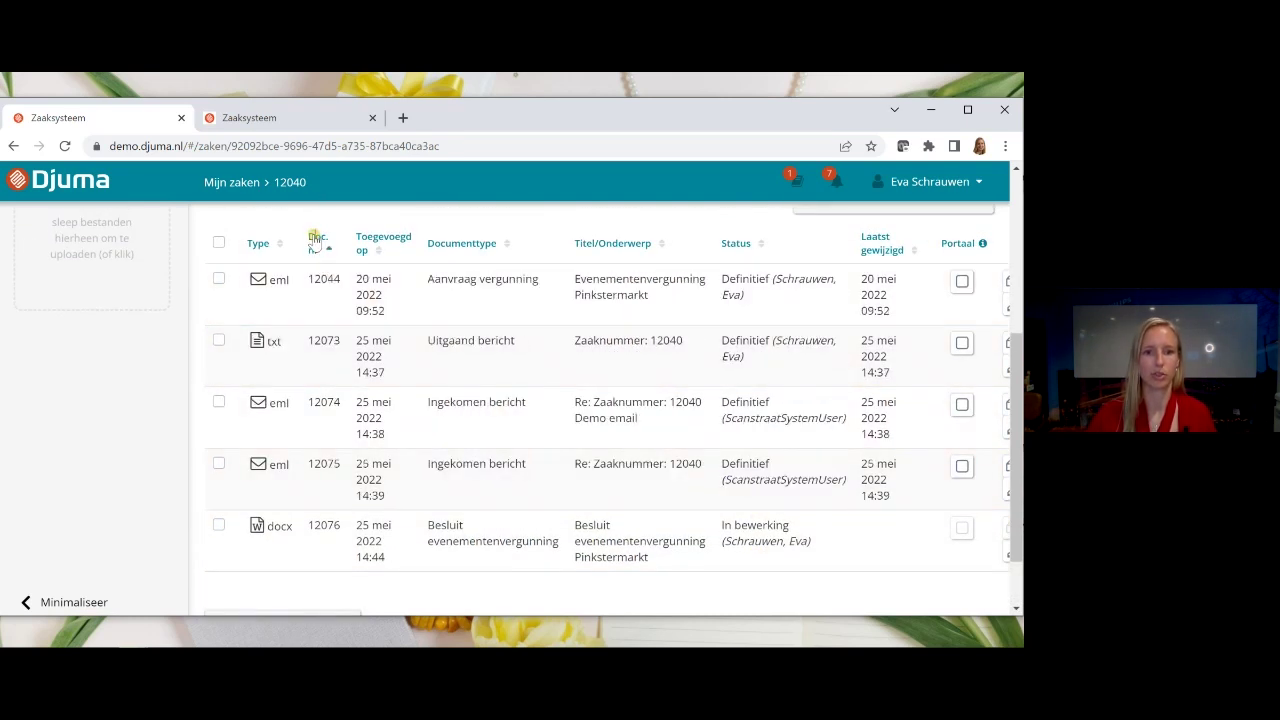
click(316, 241)
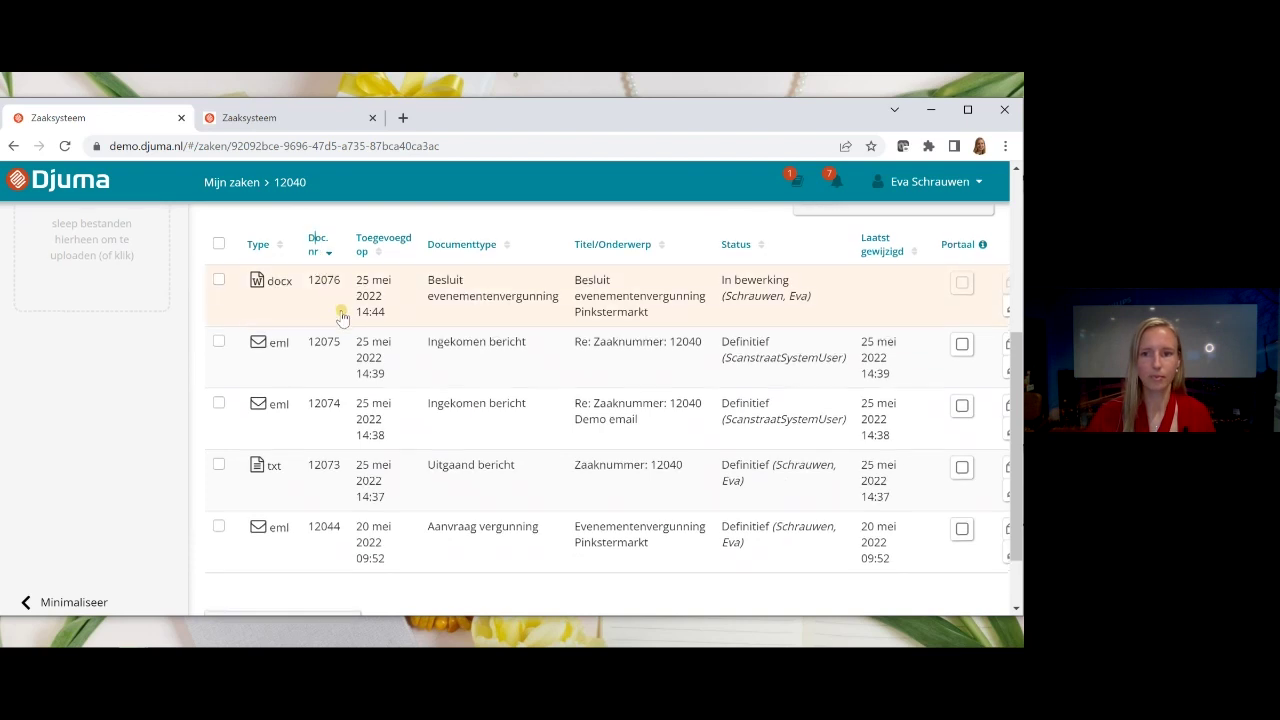
Open the Besluit evenementenvergunning Pinkstermarkt document in Word Online for editing in the browser.
scroll(343, 365, up, 2)
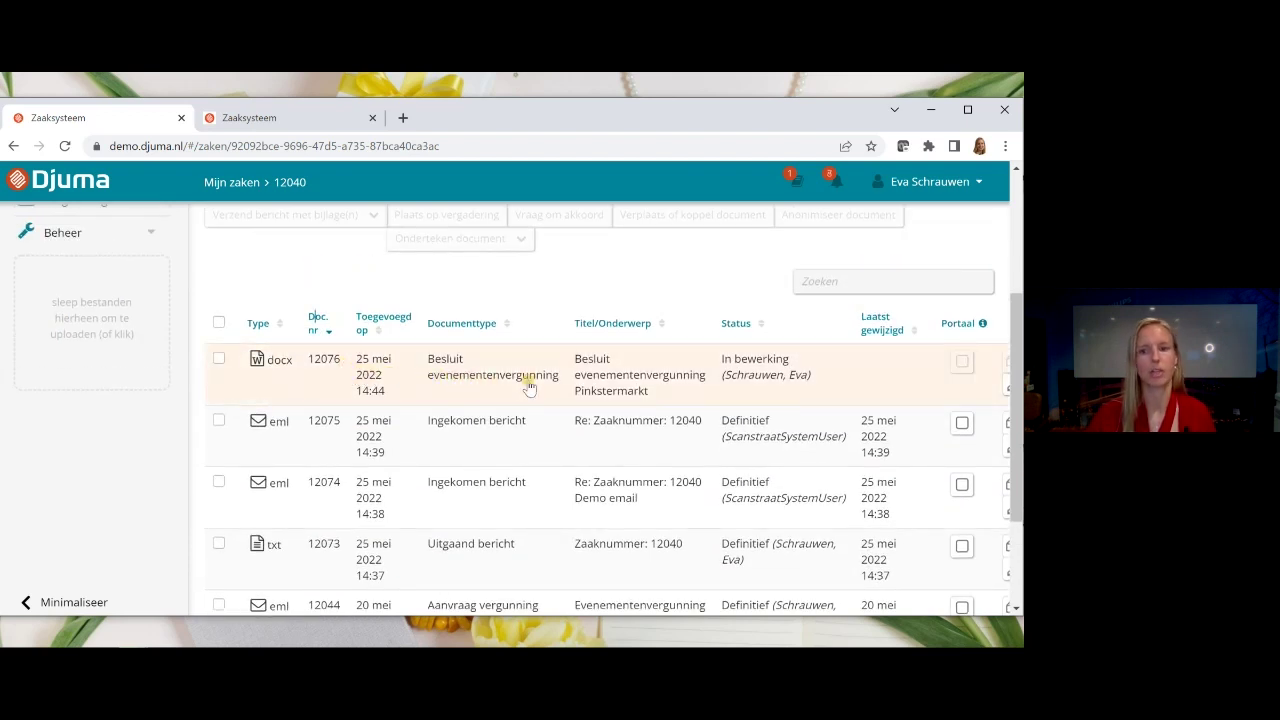
click(679, 382)
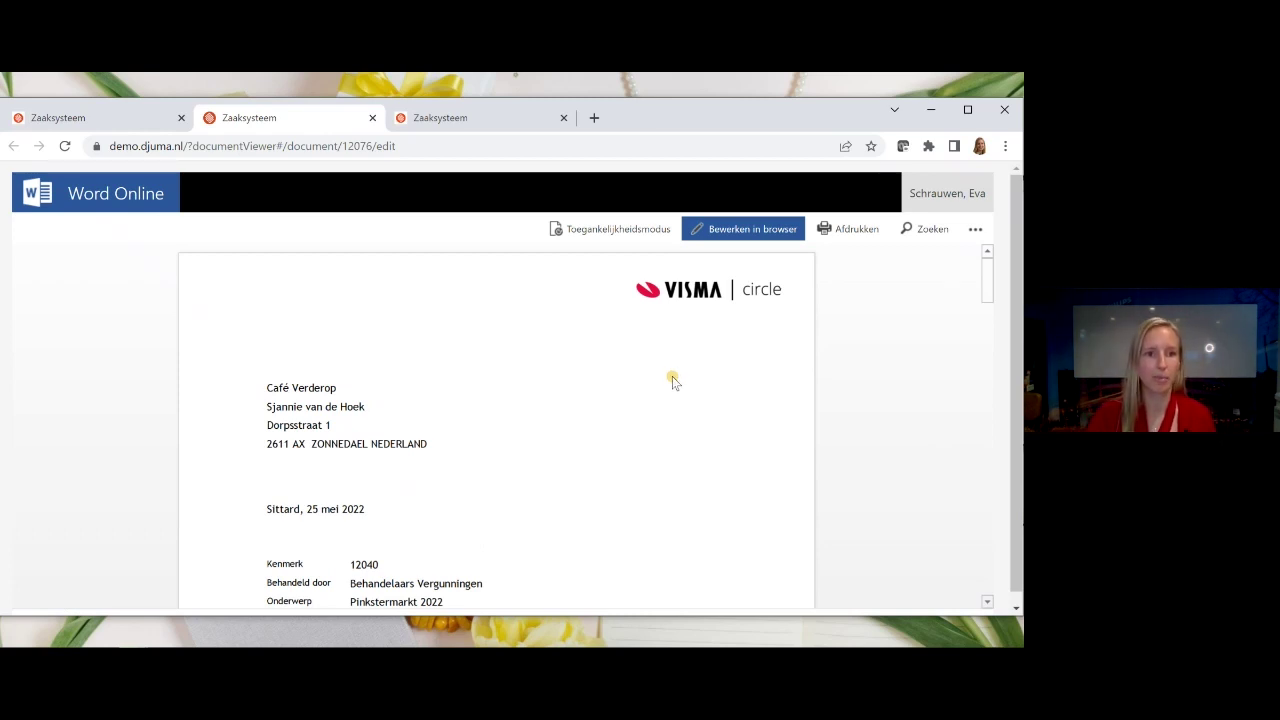
click(728, 232)
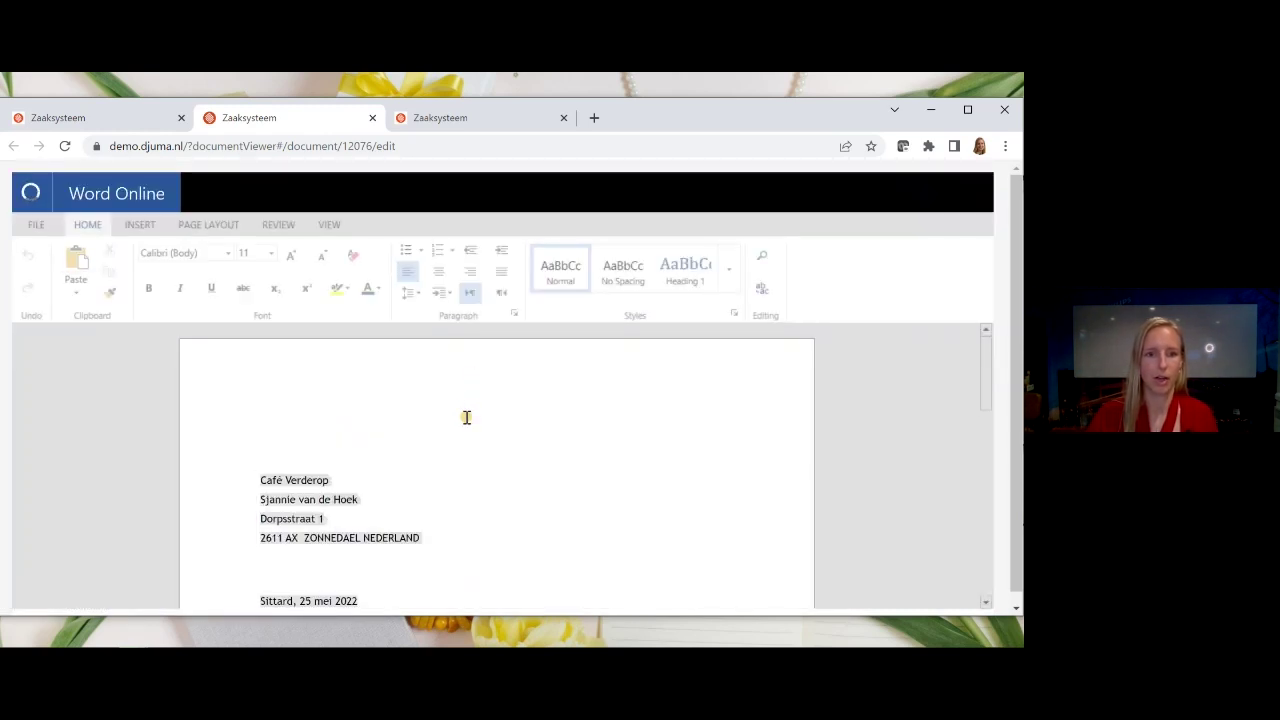
Add "voor de pinkstermarkt" after "De evenementenvergunning wordt verleend" in the letter's first paragraph.
scroll(492, 430, down, 5)
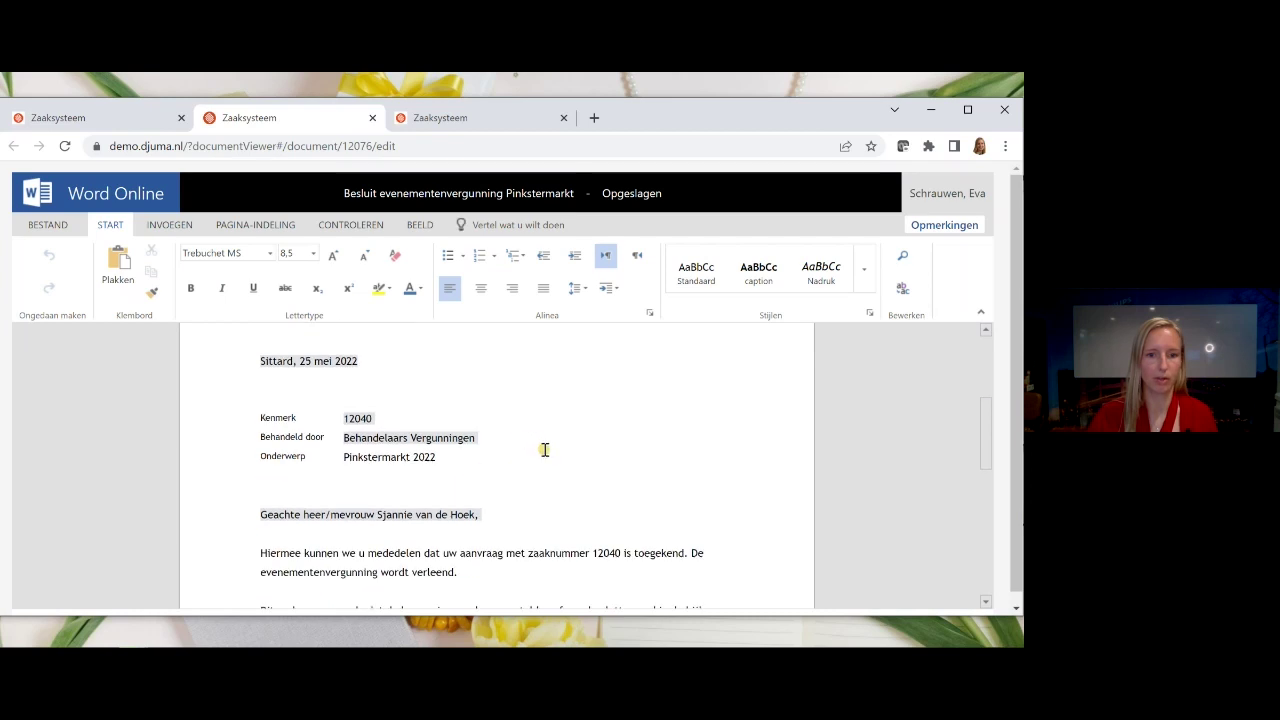
scroll(546, 451, down, 2)
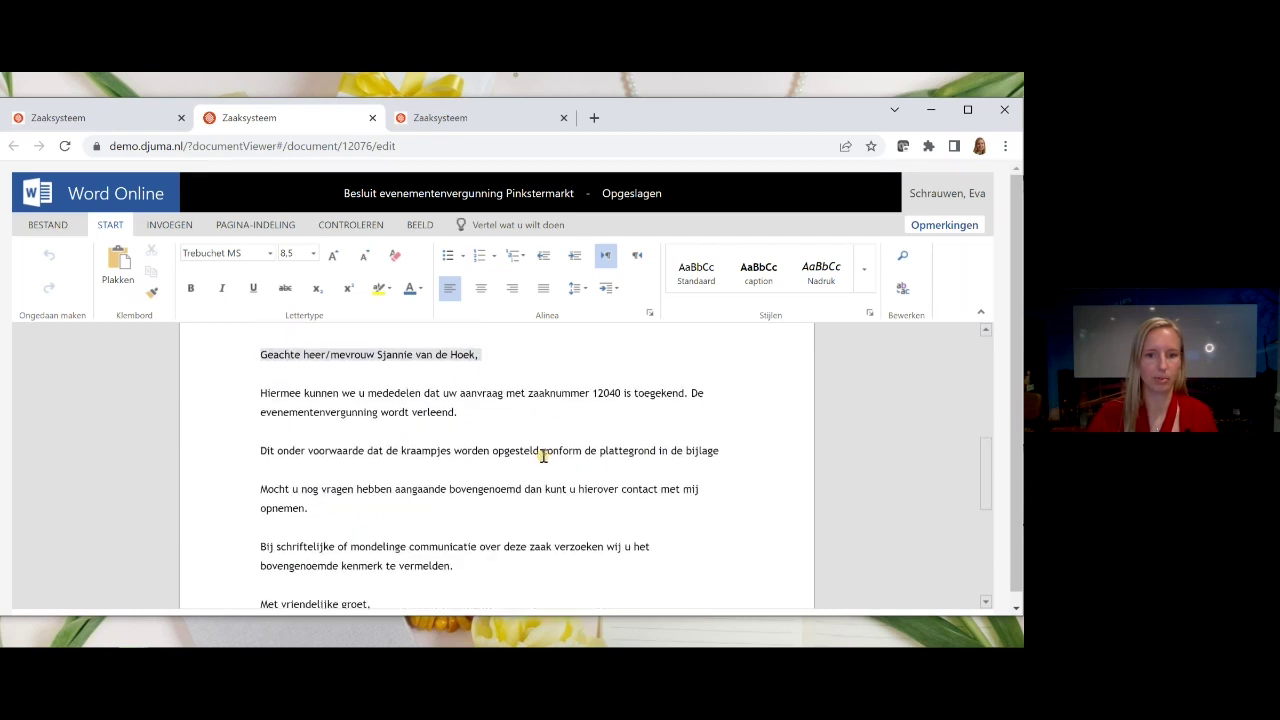
click(474, 413)
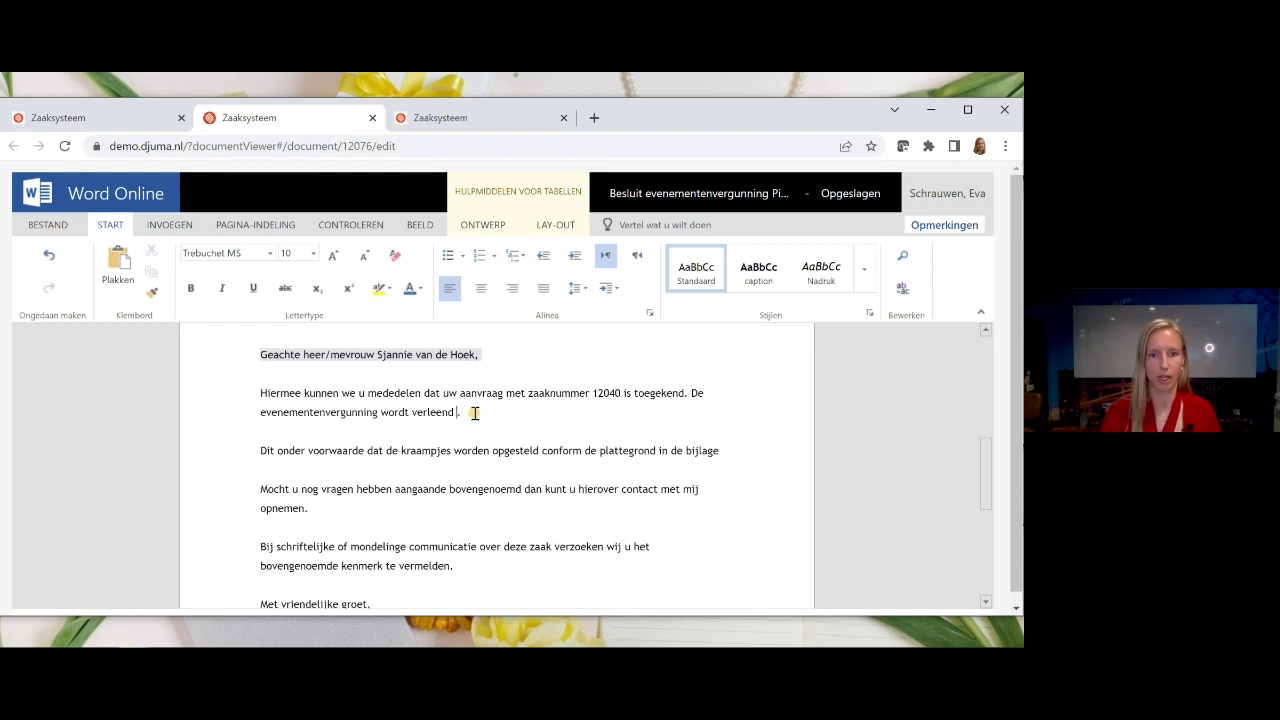
text(voor de pinks)
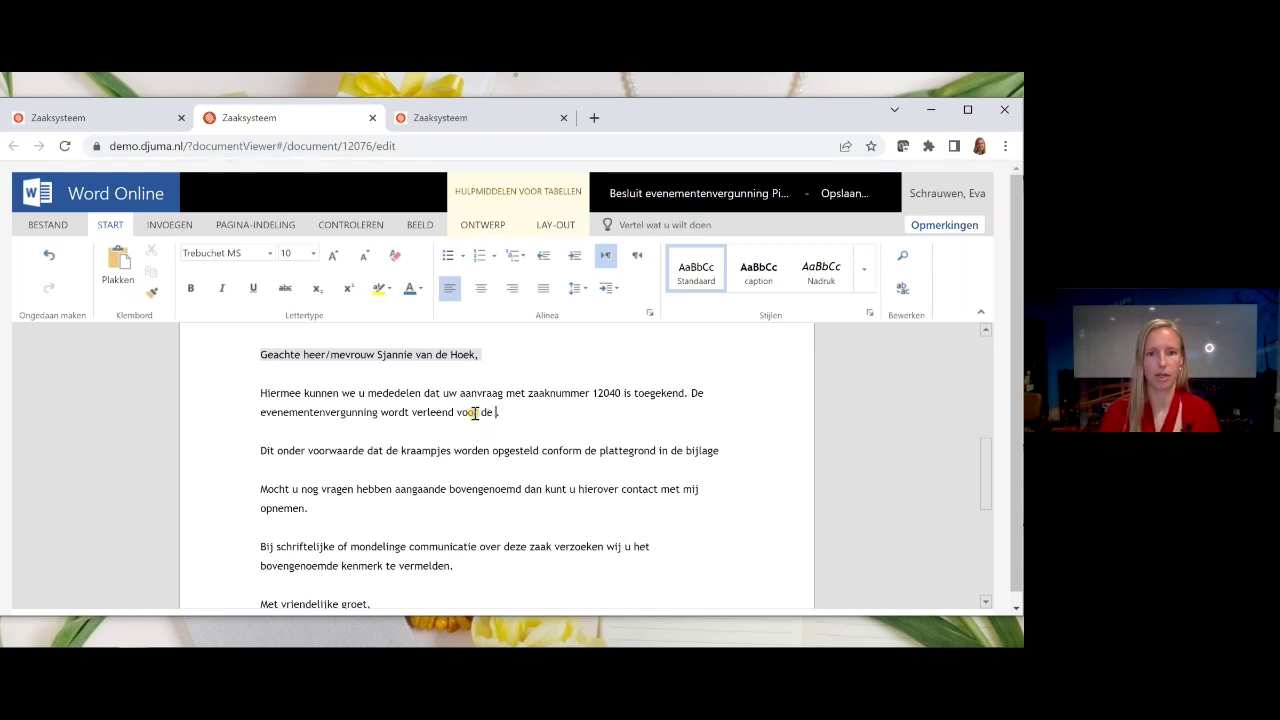
text(termarkt)
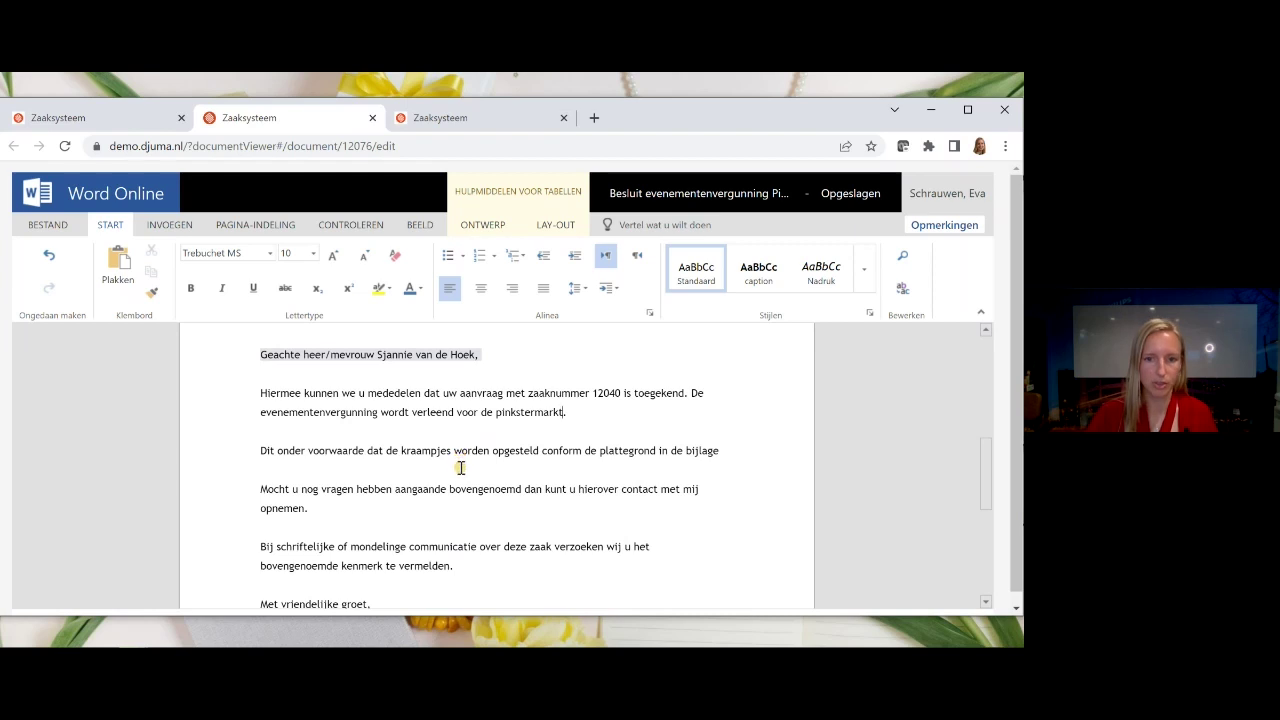
Review the decision letter's text and the available proofing and view options, and close the Word Online document.
scroll(470, 478, down, 4)
scroll(472, 481, down, 3)
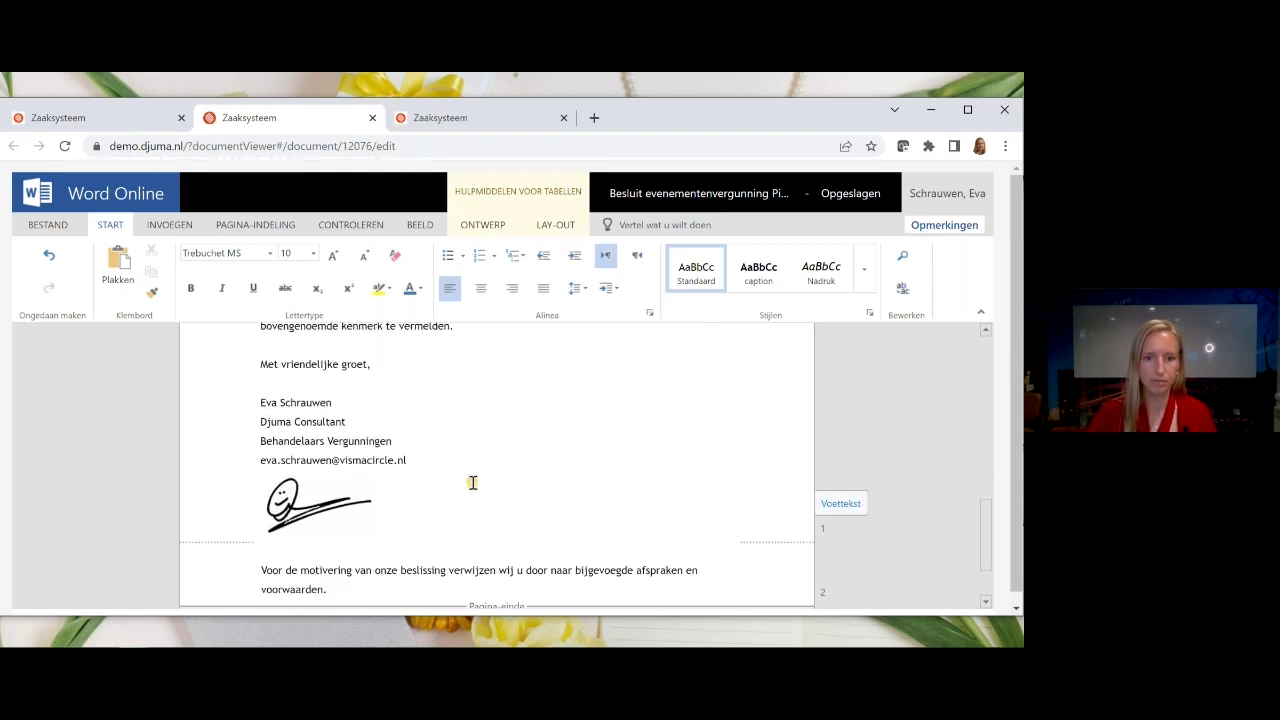
scroll(475, 482, up, 12)
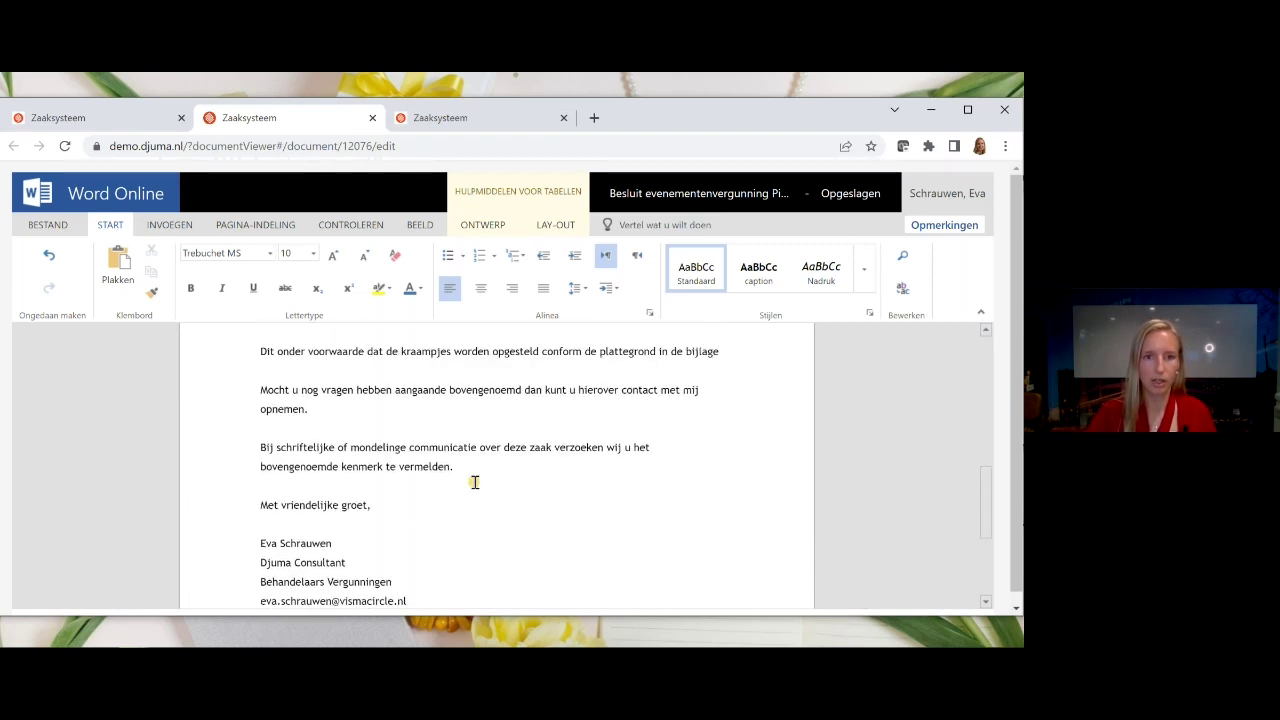
scroll(475, 481, up, 3)
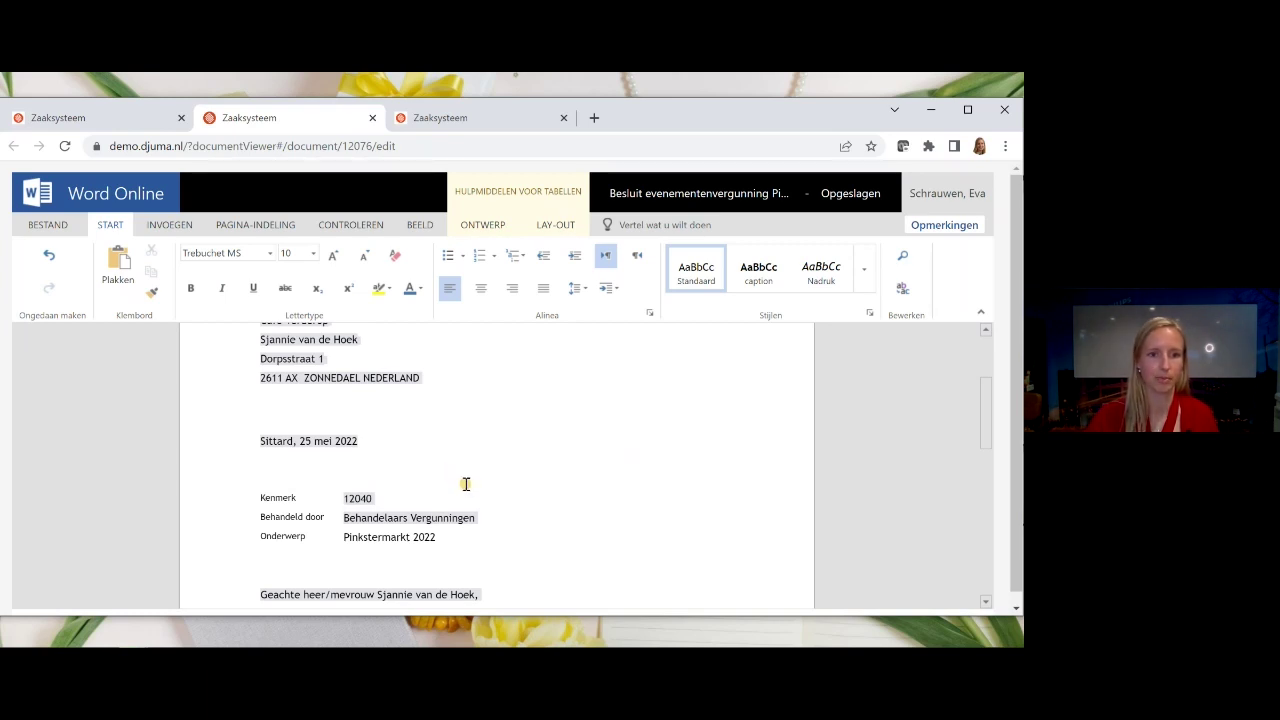
click(370, 225)
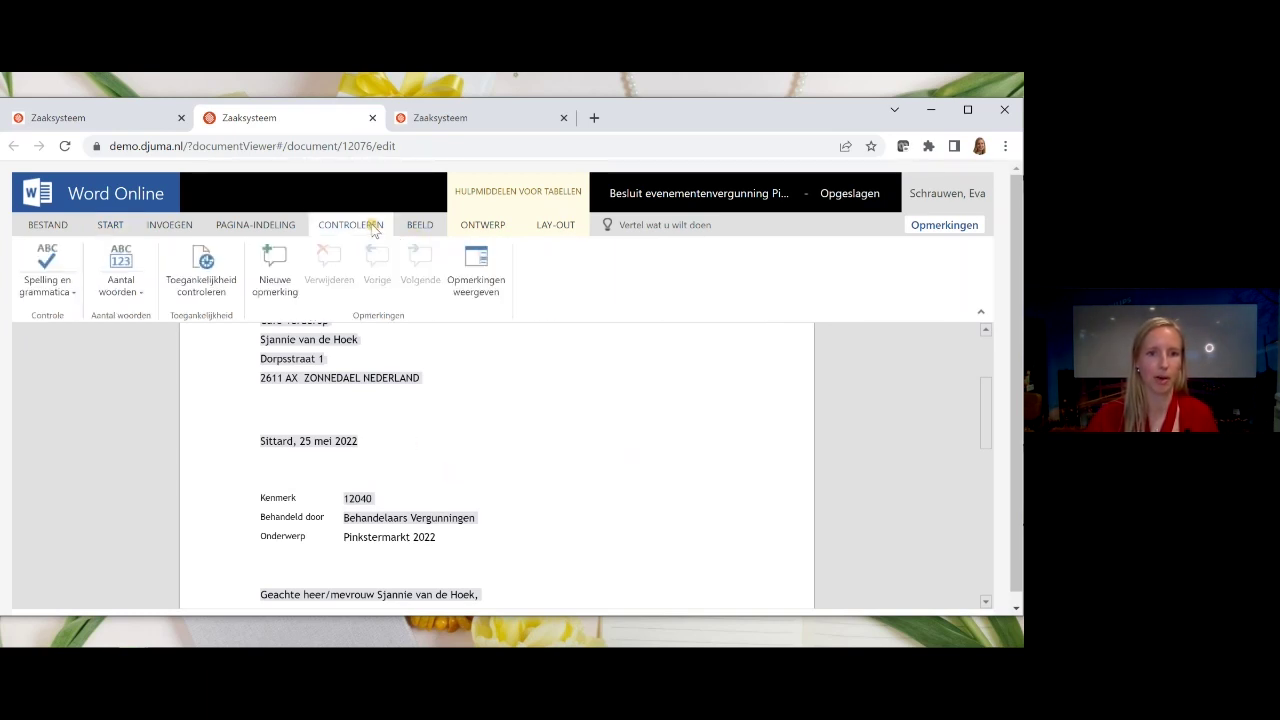
click(420, 226)
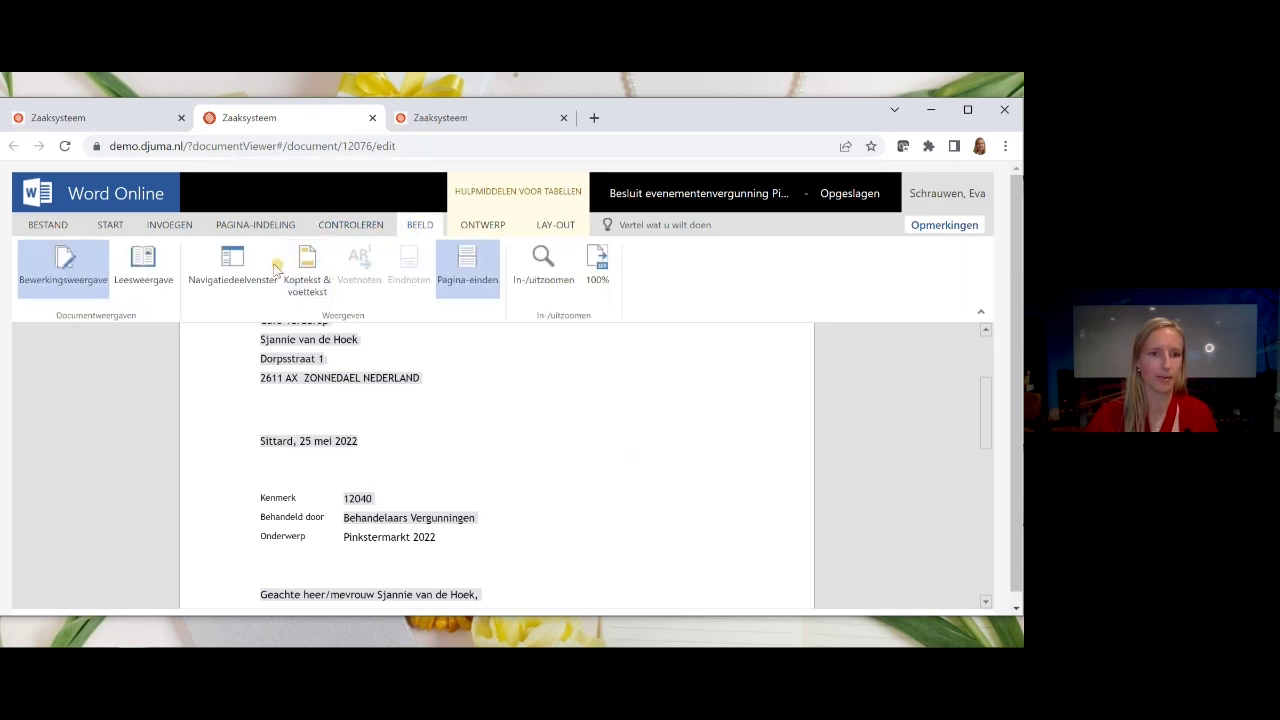
click(111, 227)
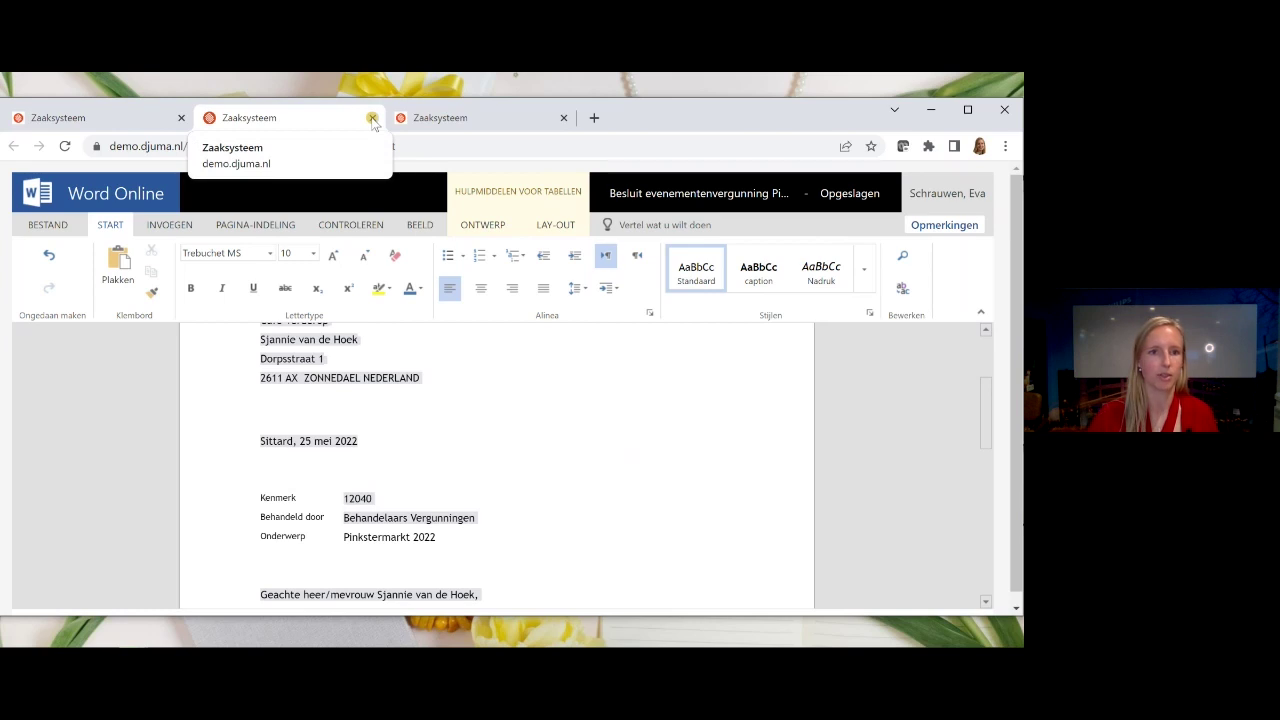
click(372, 119)
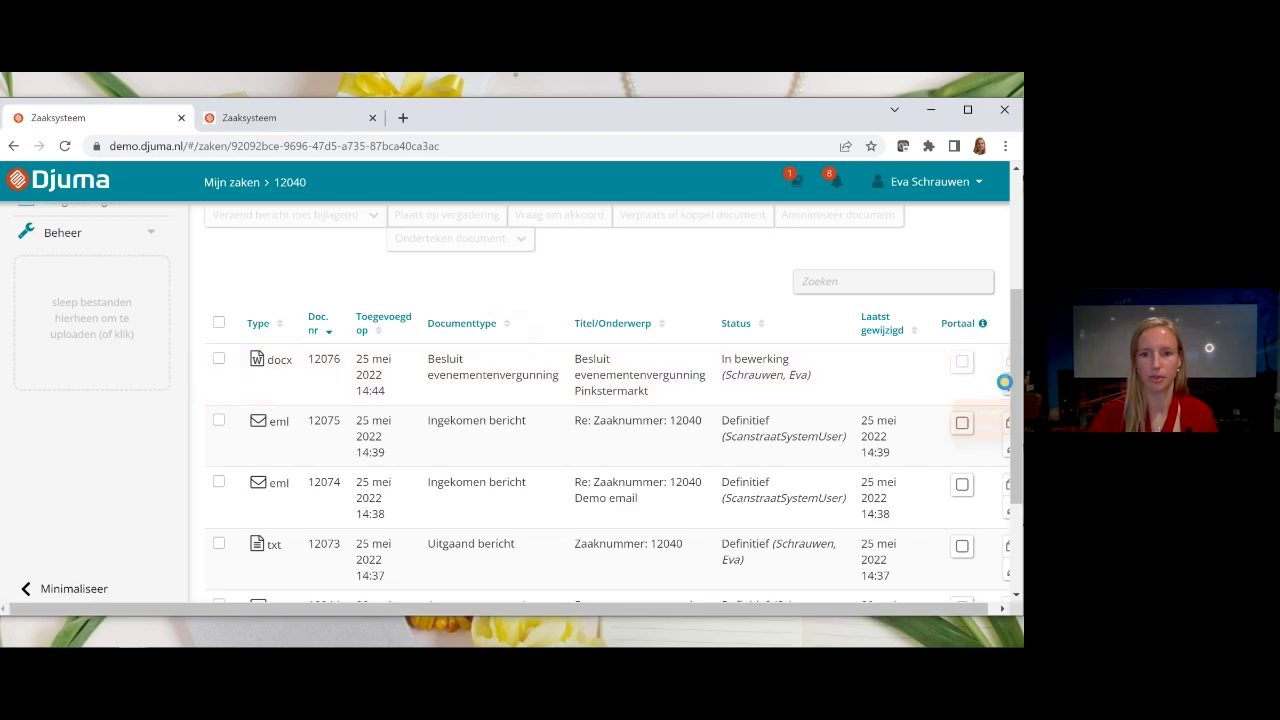
Set the status of the Besluit evenementenvergunning Pinkstermarkt document to Definitief and save its properties.
click(1004, 381)
scroll(685, 350, down, 3)
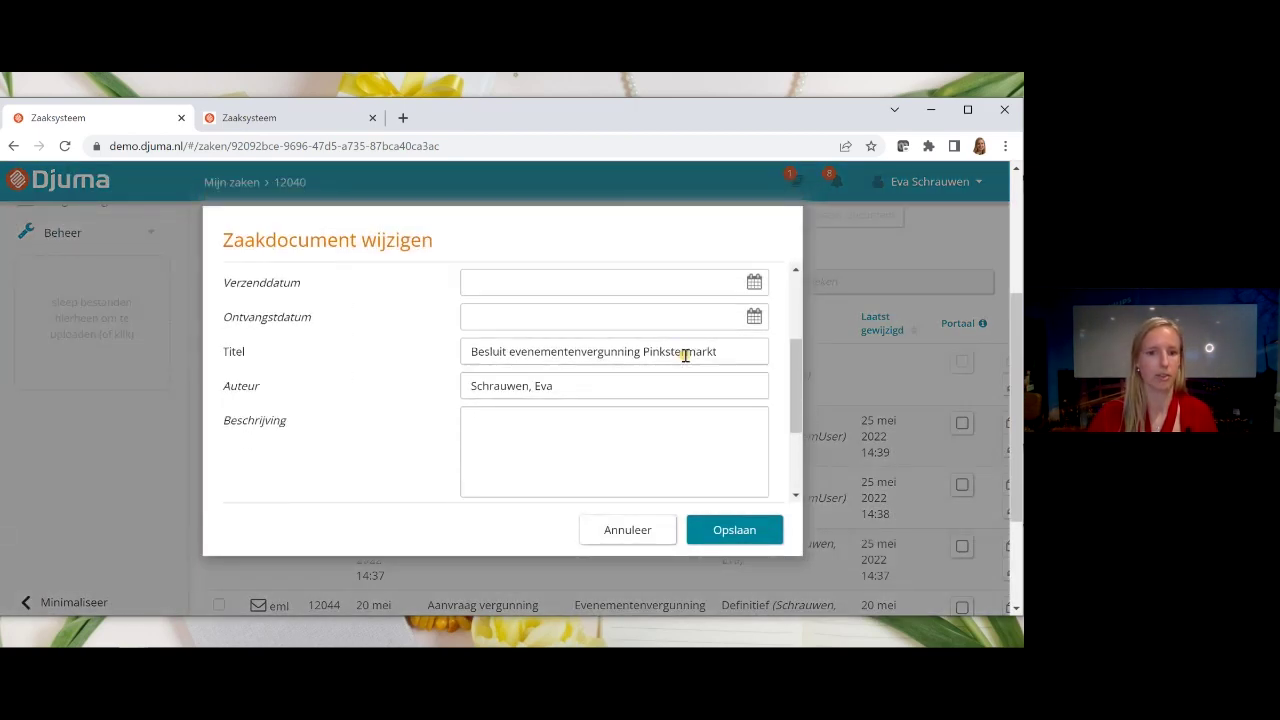
scroll(685, 355, down, 3)
click(652, 378)
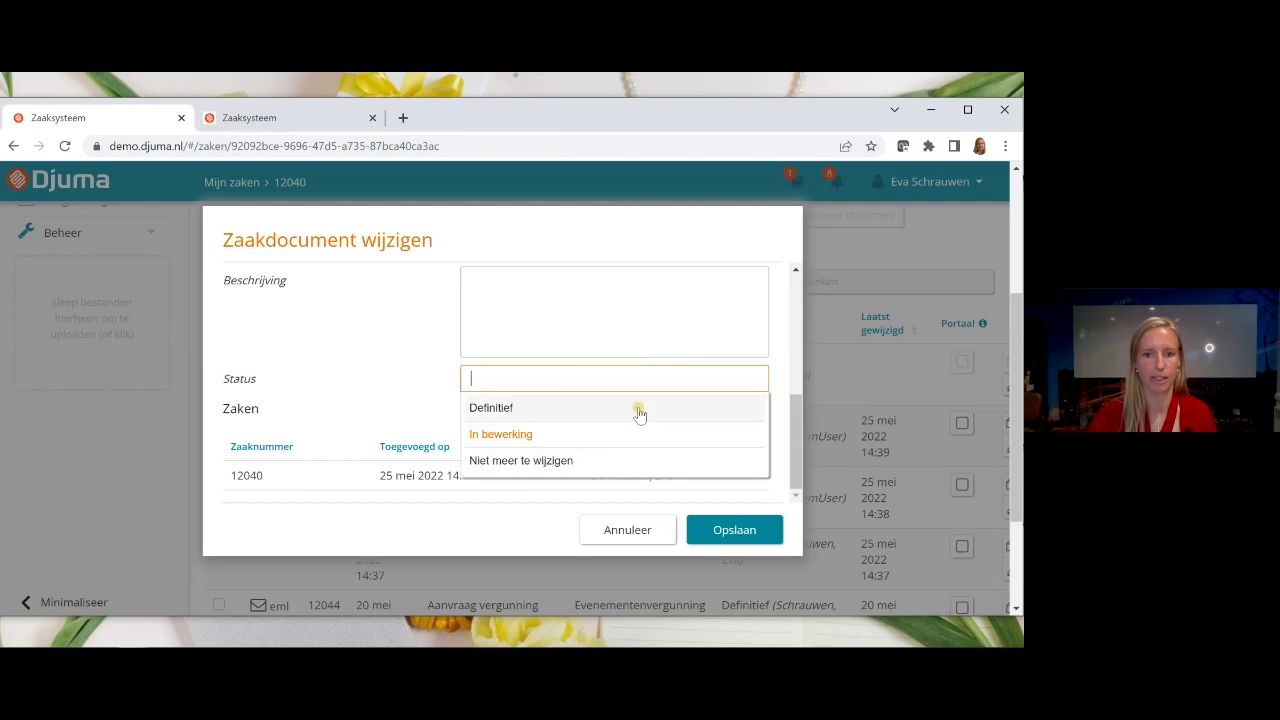
click(639, 410)
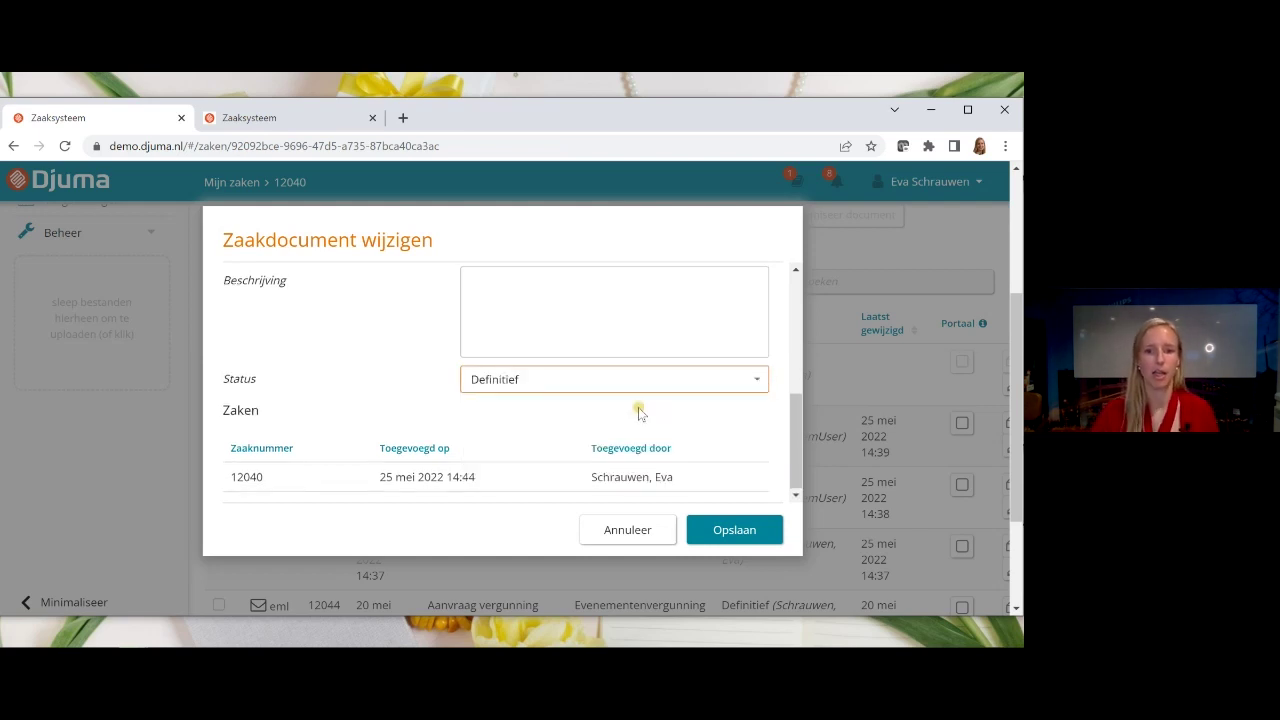
click(713, 528)
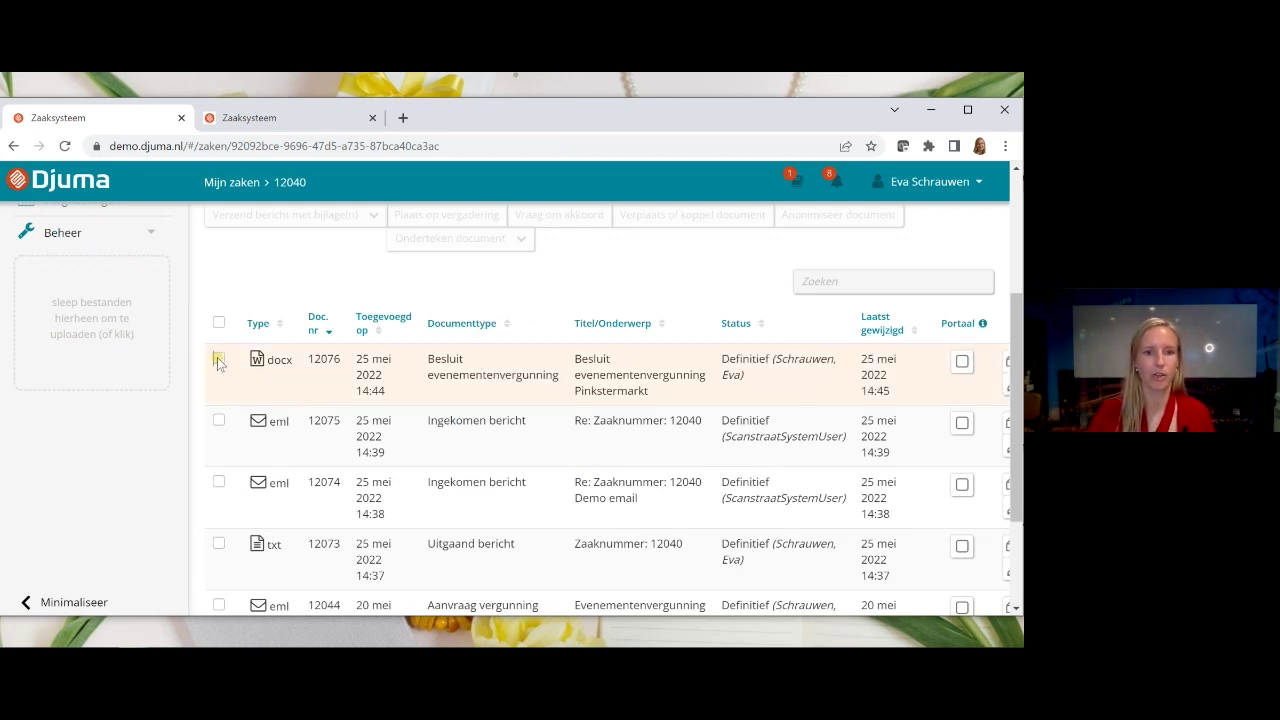
Select the Besluit evenementenvergunning Pinkstermarkt document to examine its available actions, including signing, and clear the selection.
click(219, 360)
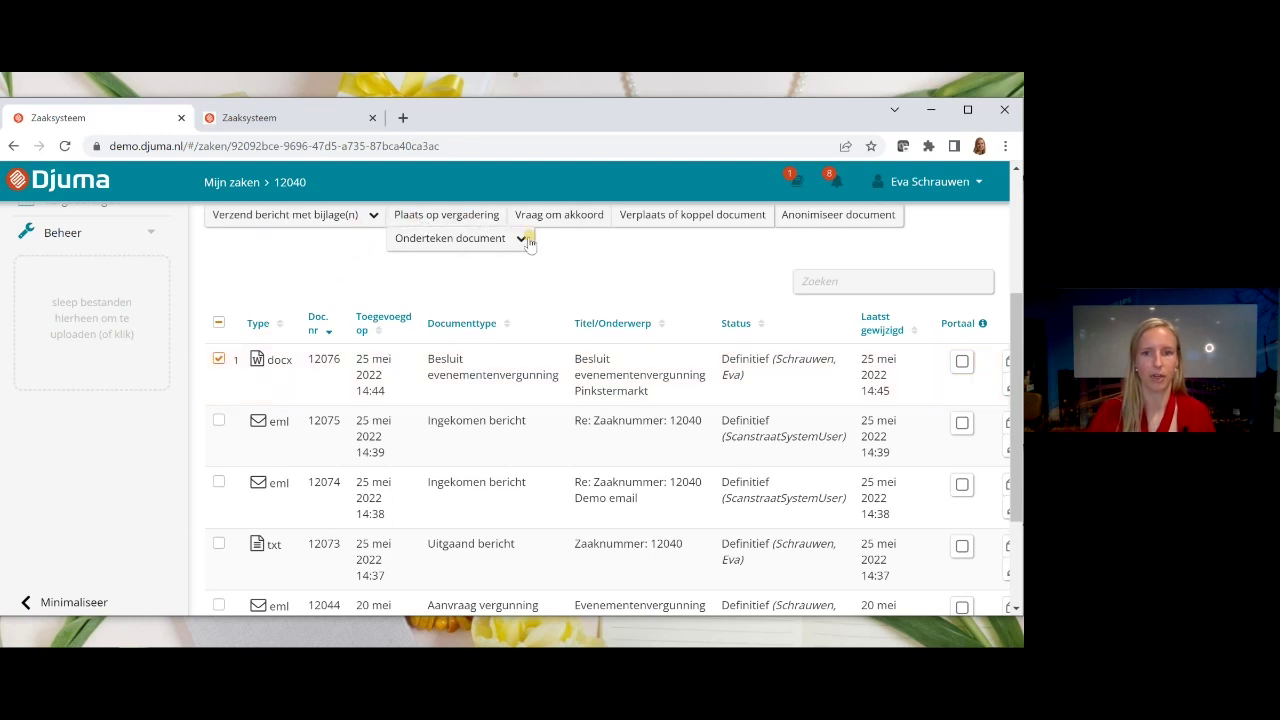
click(219, 359)
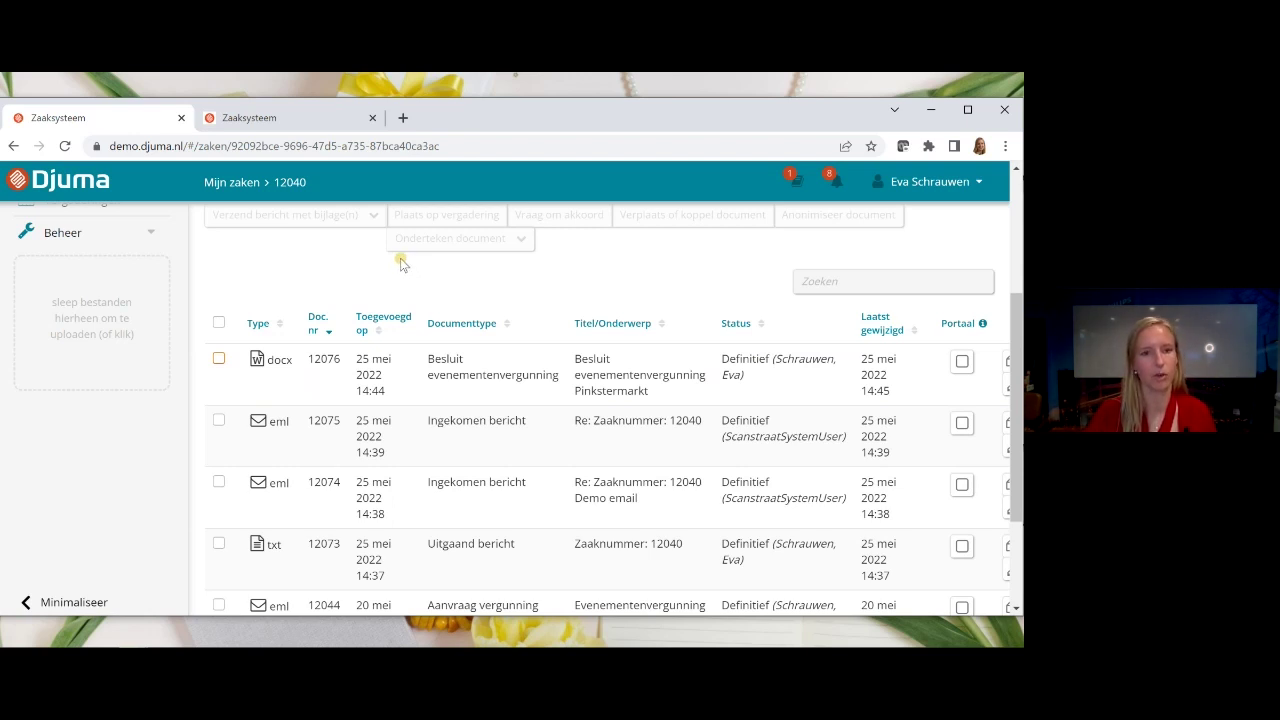
Switch to the Pinkstermarkt 2022 case in the staging environment and read through the preview of its Besluit evenementenvergunning document.
click(310, 125)
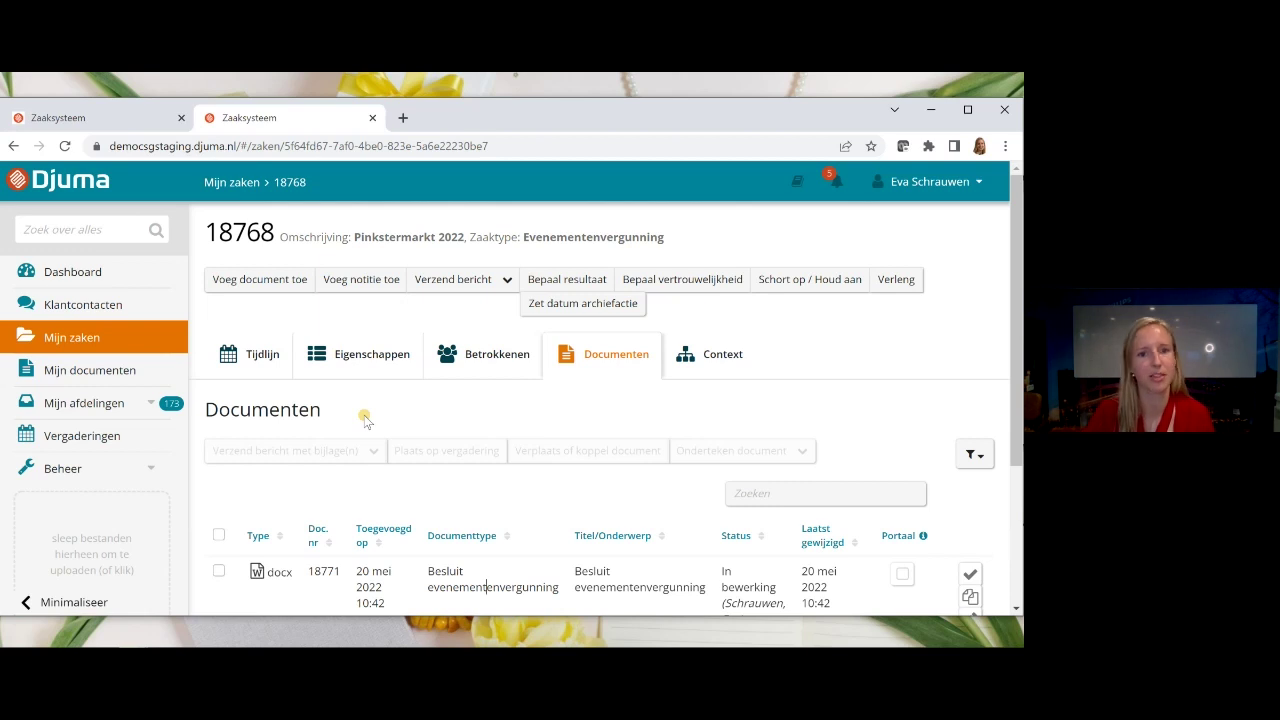
scroll(366, 420, down, 1)
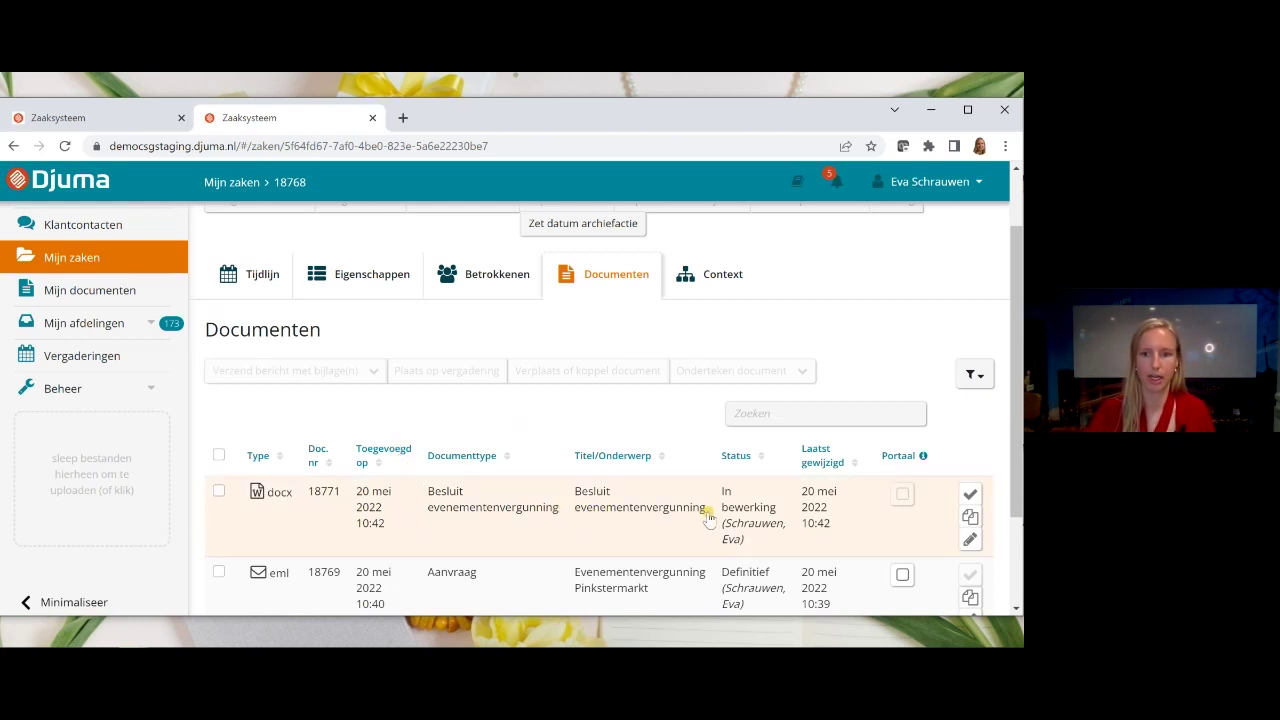
click(539, 505)
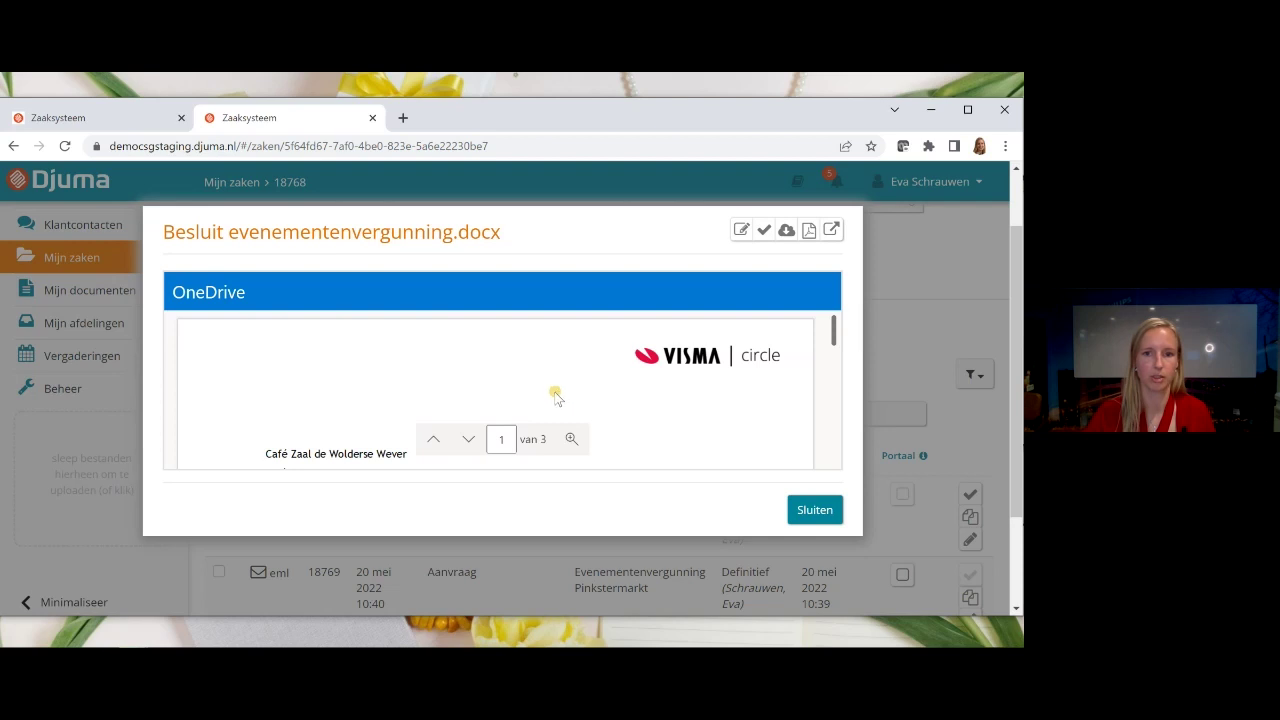
scroll(557, 395, down, 2)
scroll(557, 398, down, 2)
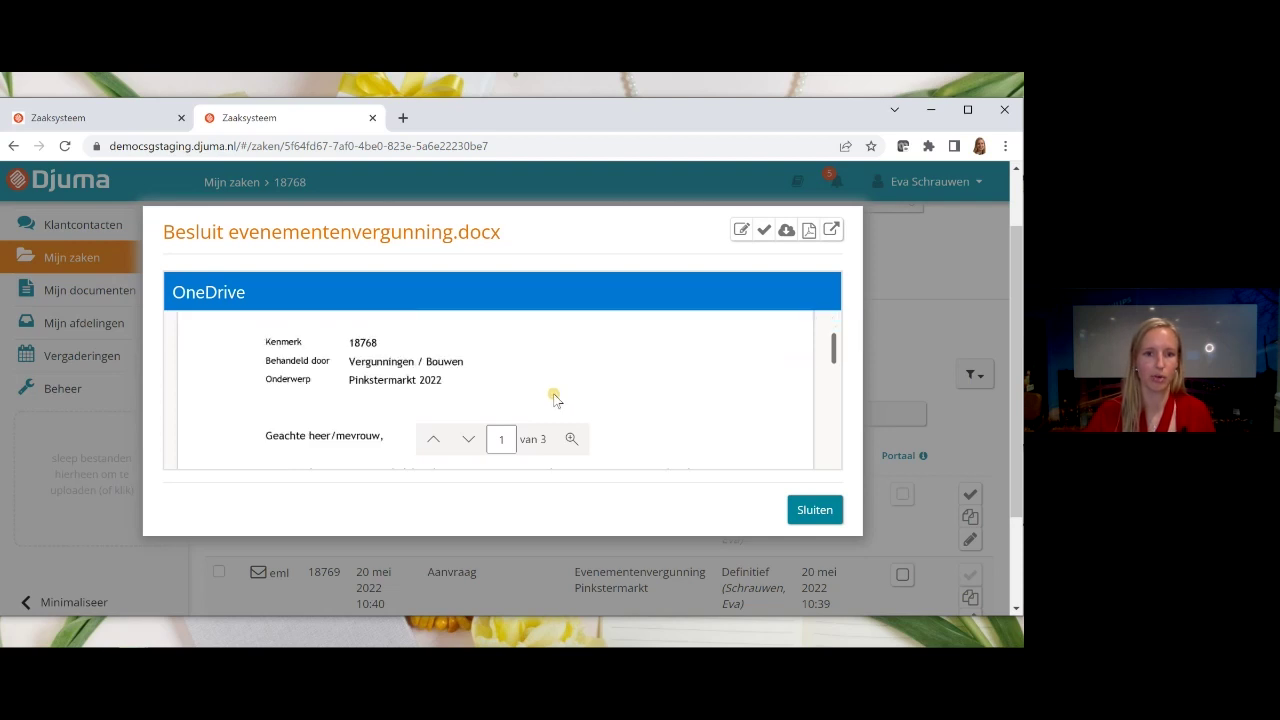
scroll(555, 400, down, 2)
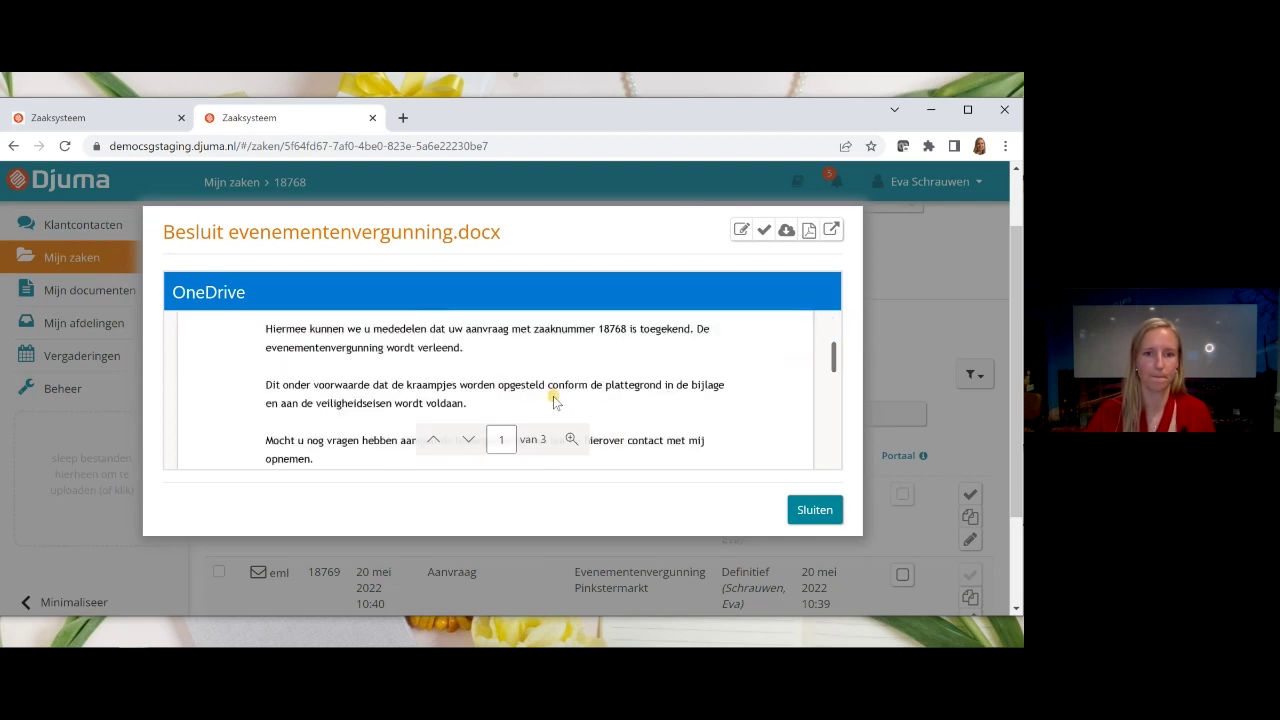
scroll(553, 396, up, 5)
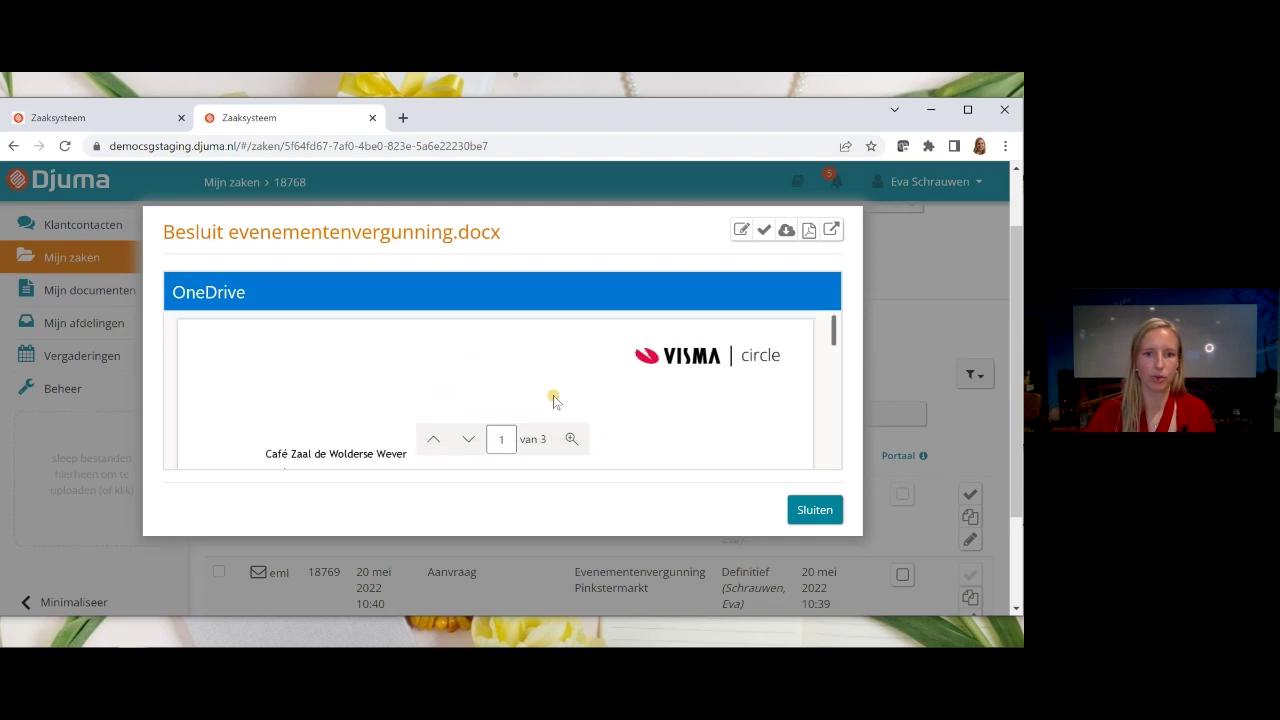
Open the Besluit evenementenvergunning document for editing in Word for the web and transfer it to the Word desktop app.
click(740, 231)
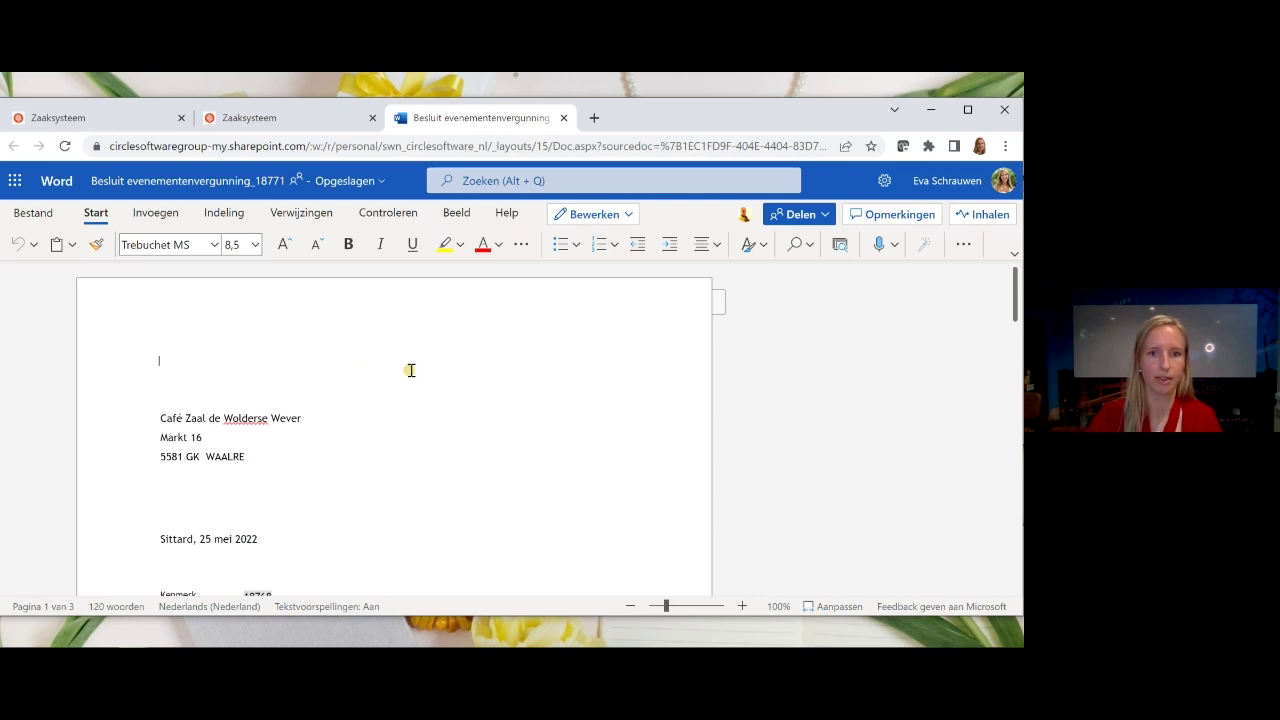
click(627, 216)
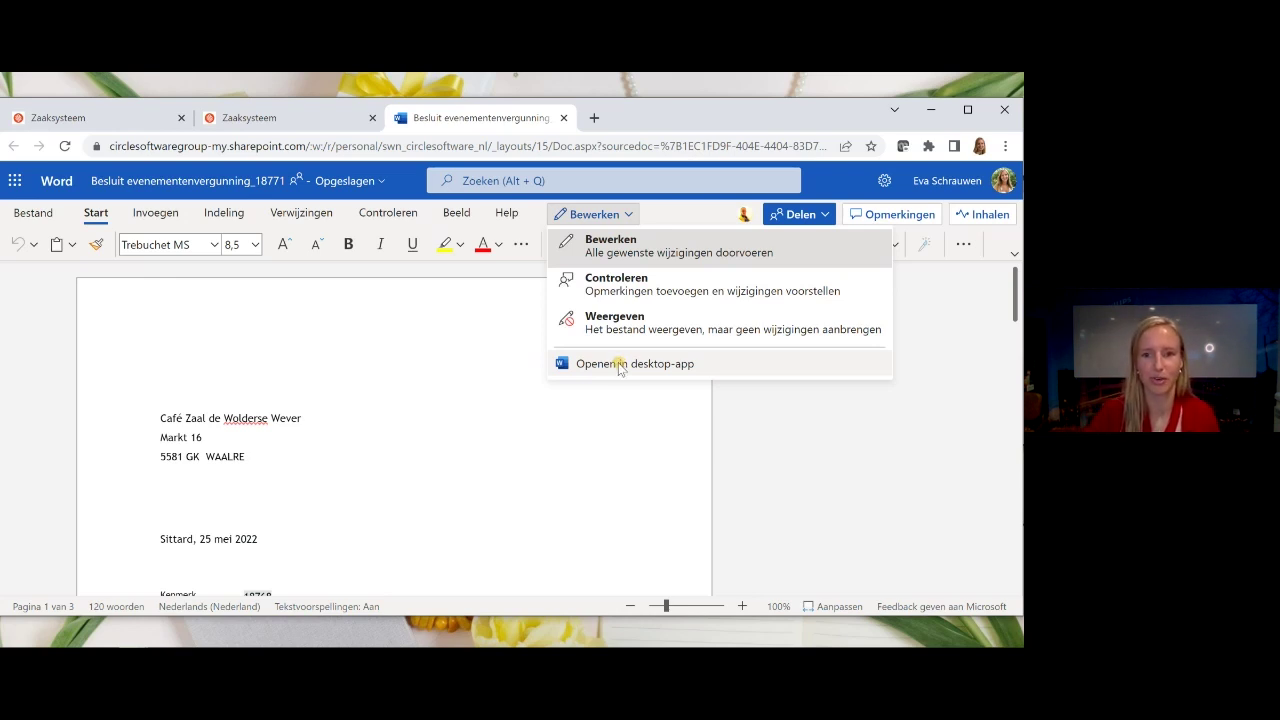
click(705, 364)
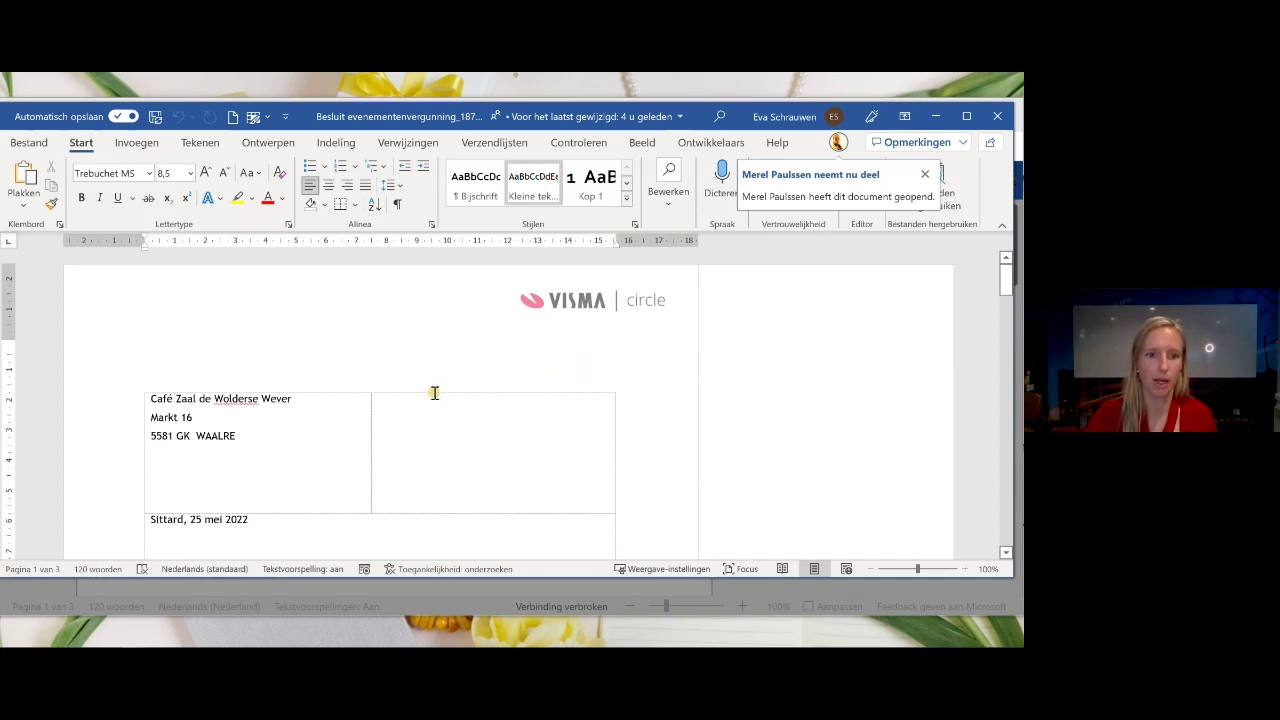
Add "voor de pinkstermarkt" after "De evenementenvergunning wordt verleend" in the letter's first paragraph.
scroll(400, 406, down, 2)
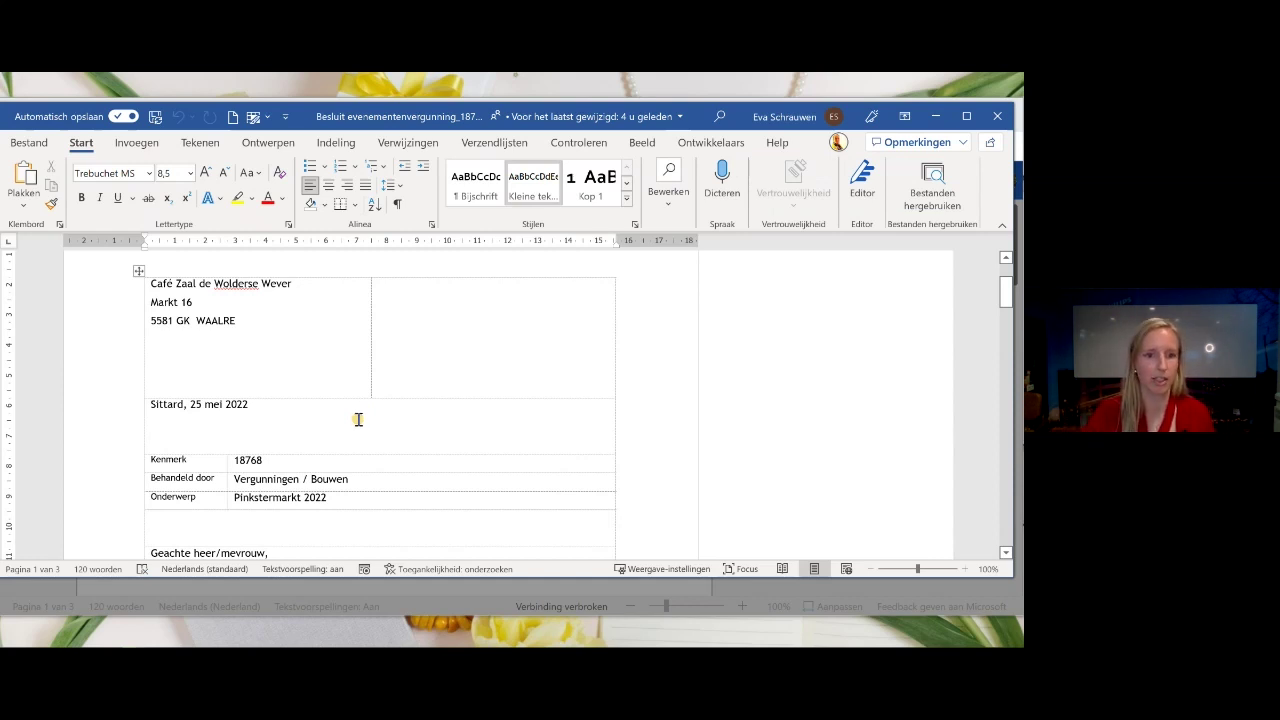
scroll(365, 420, down, 2)
scroll(365, 420, down, 3)
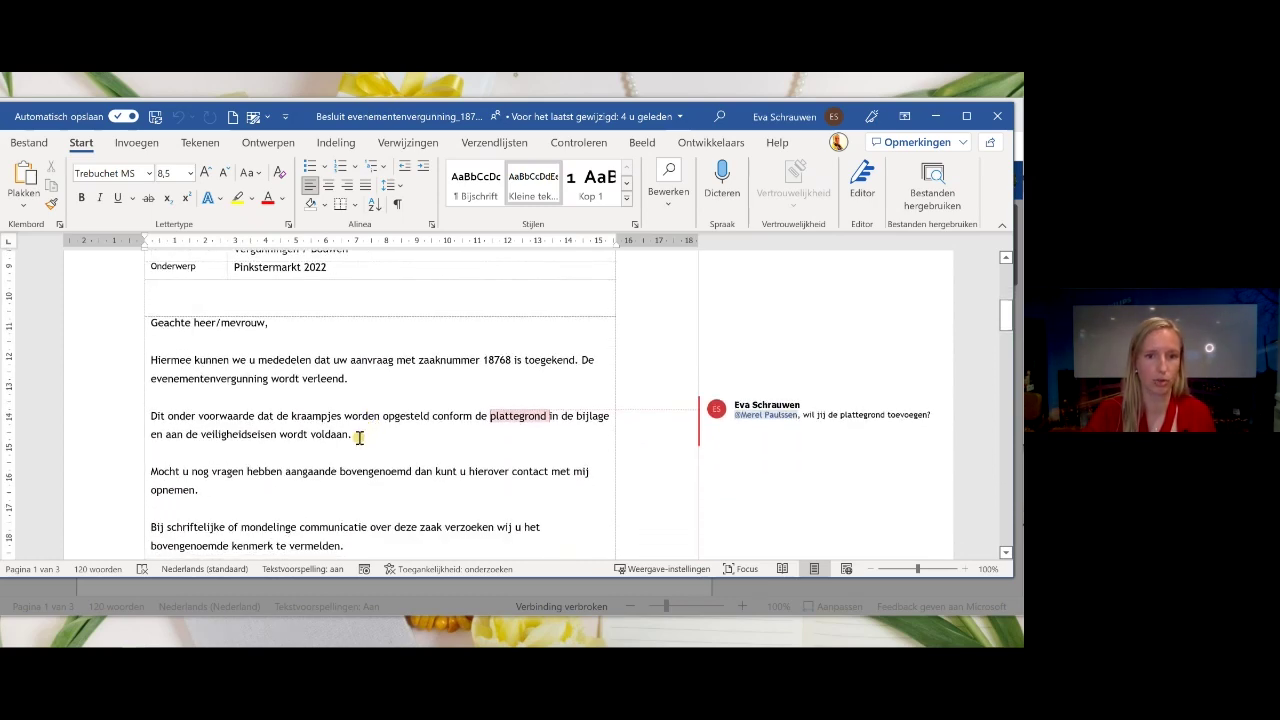
click(350, 376)
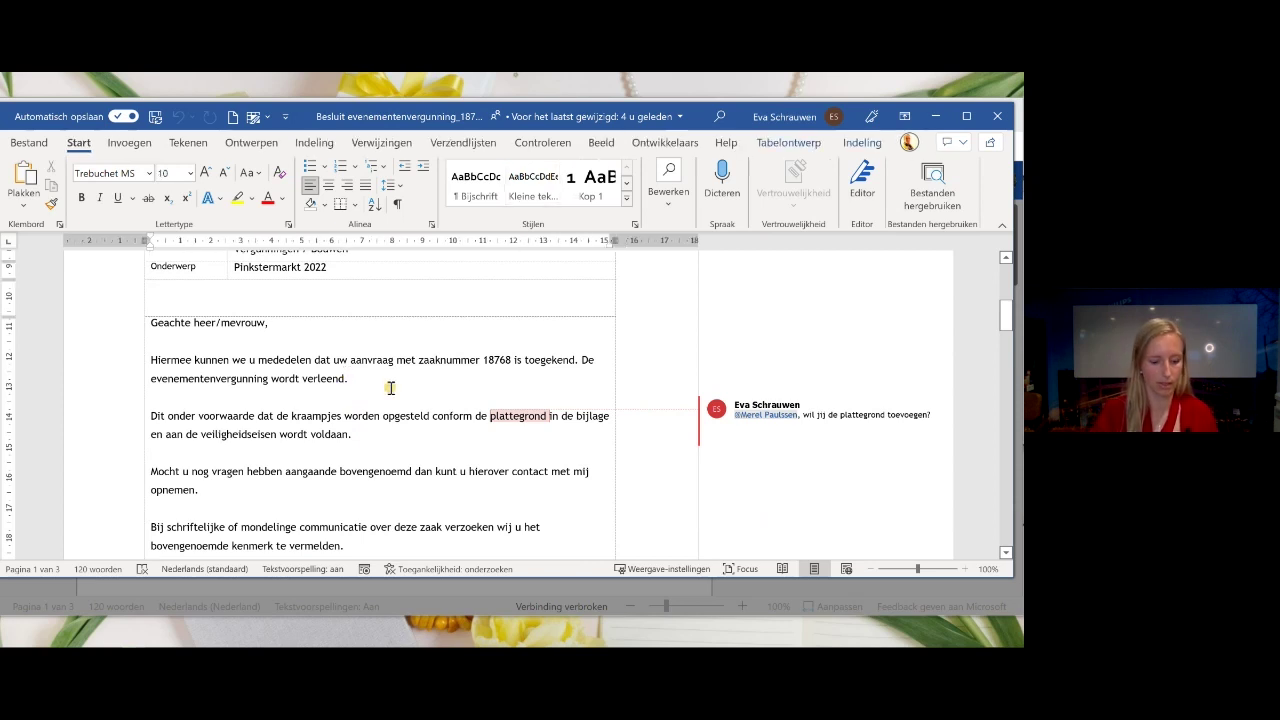
key(BackSpace)
text(voor de pinks)
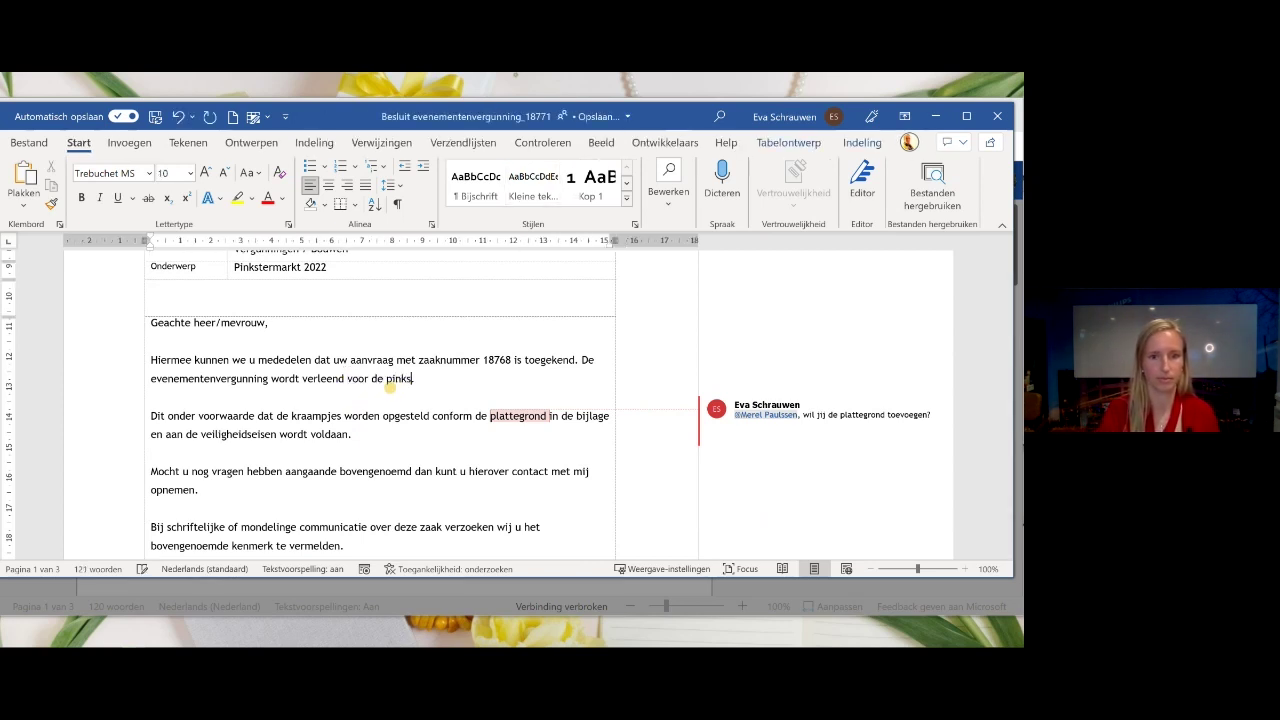
text(termarkt.)
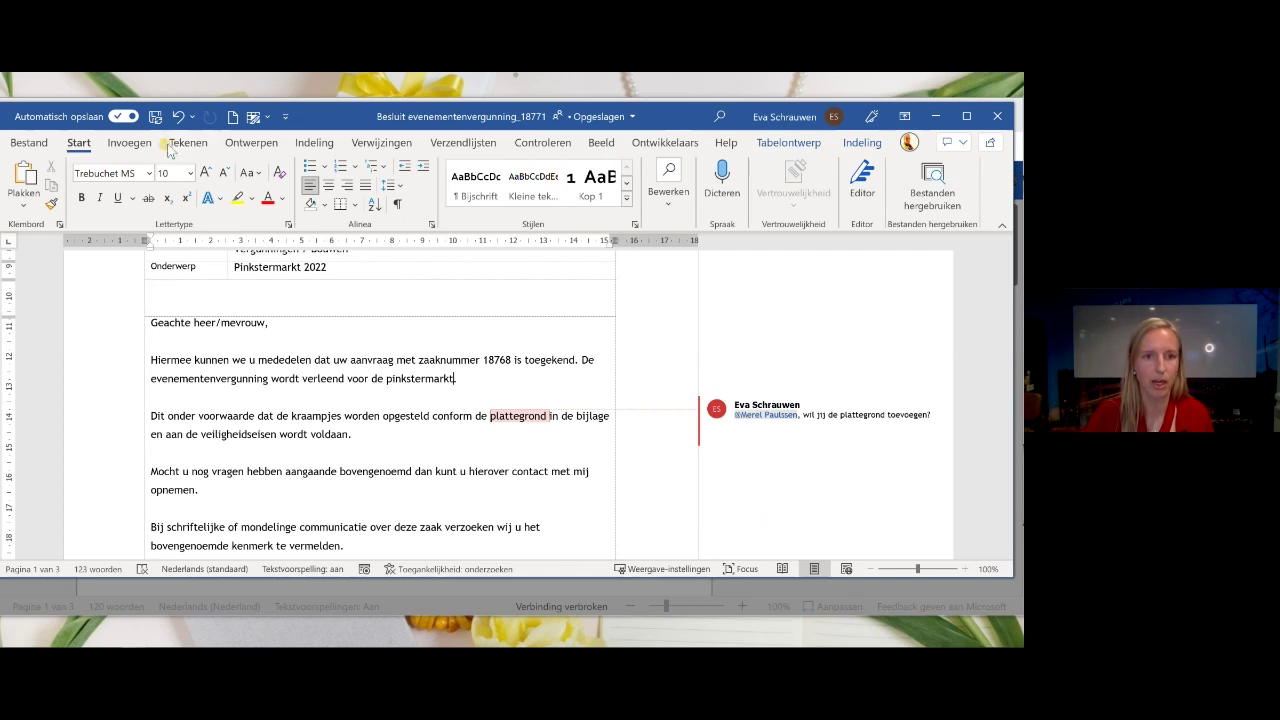
Examine Word's options for tracking changes and return to the standard editing tools.
click(545, 144)
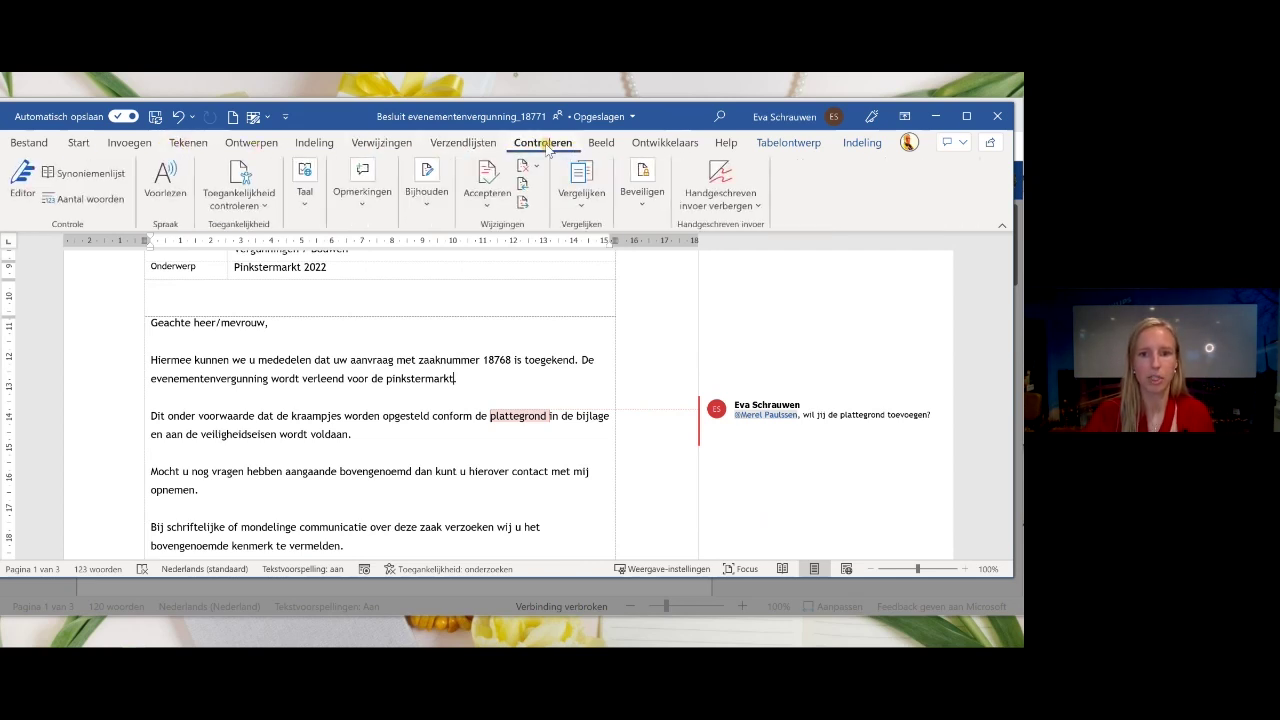
click(427, 185)
click(432, 256)
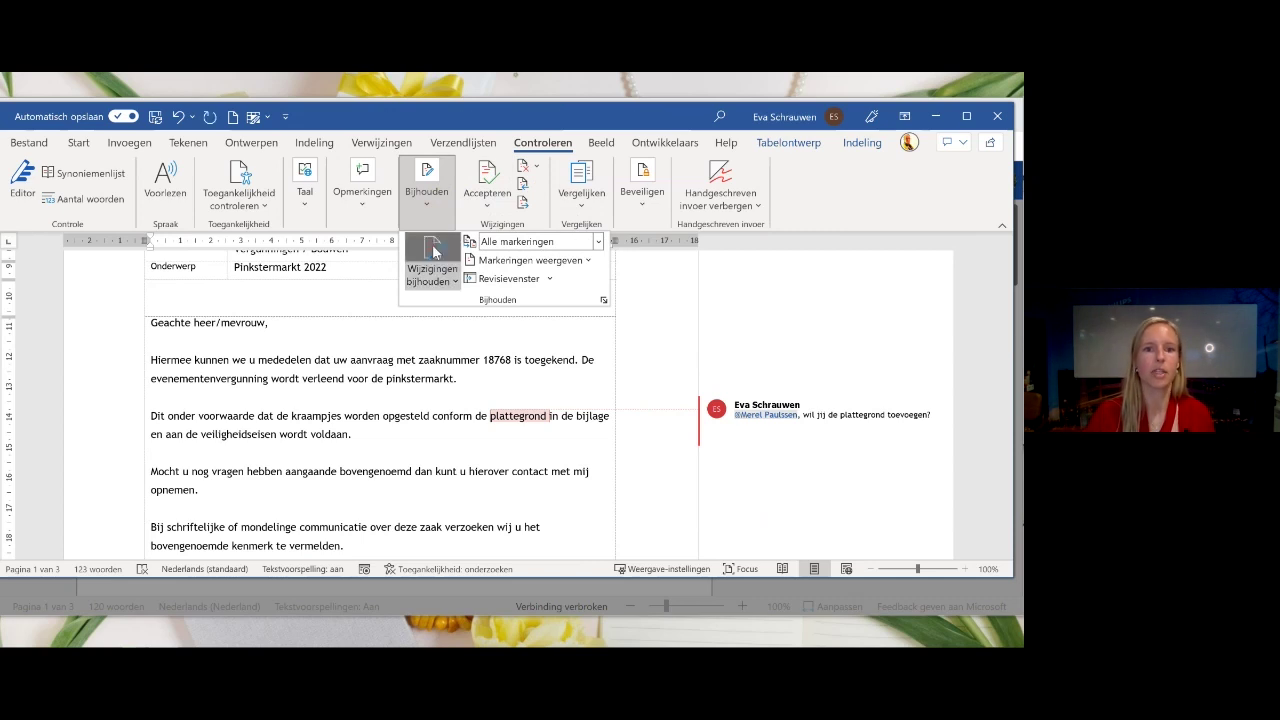
click(80, 144)
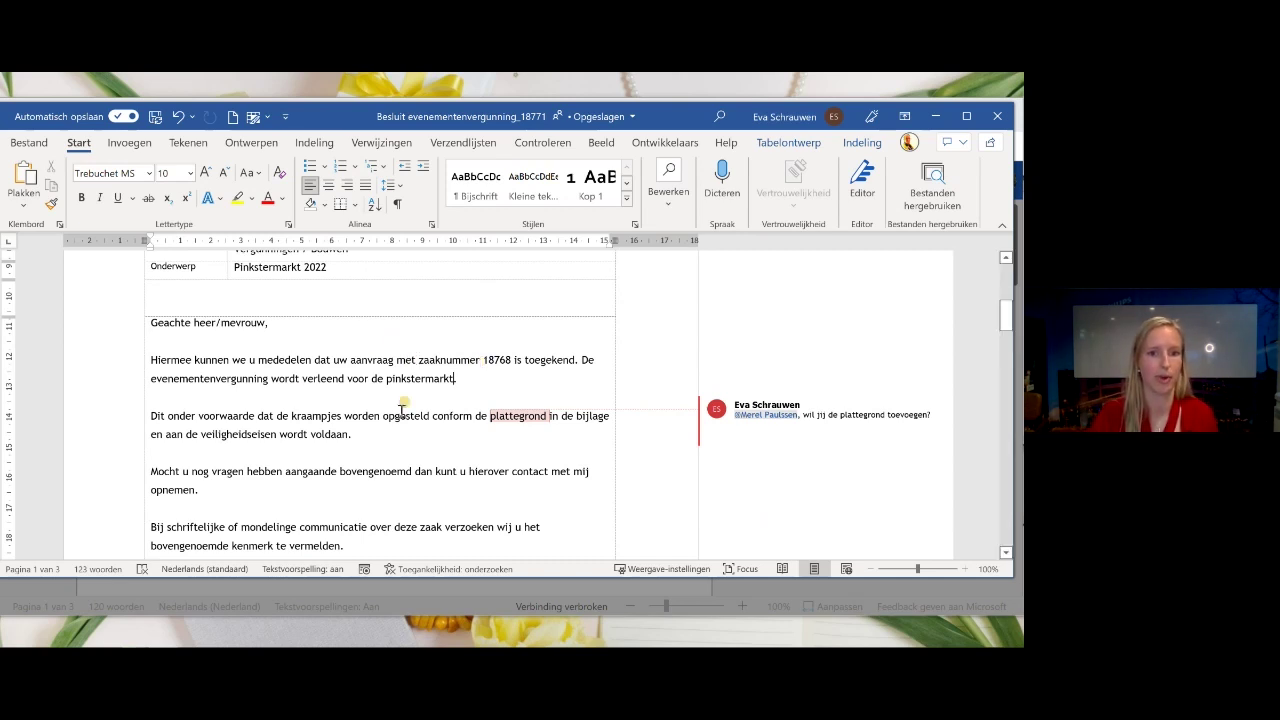
Check on which page the co-author is working, review the comment on "plattegrond" and find the co-author's cursor on page 3.
click(363, 438)
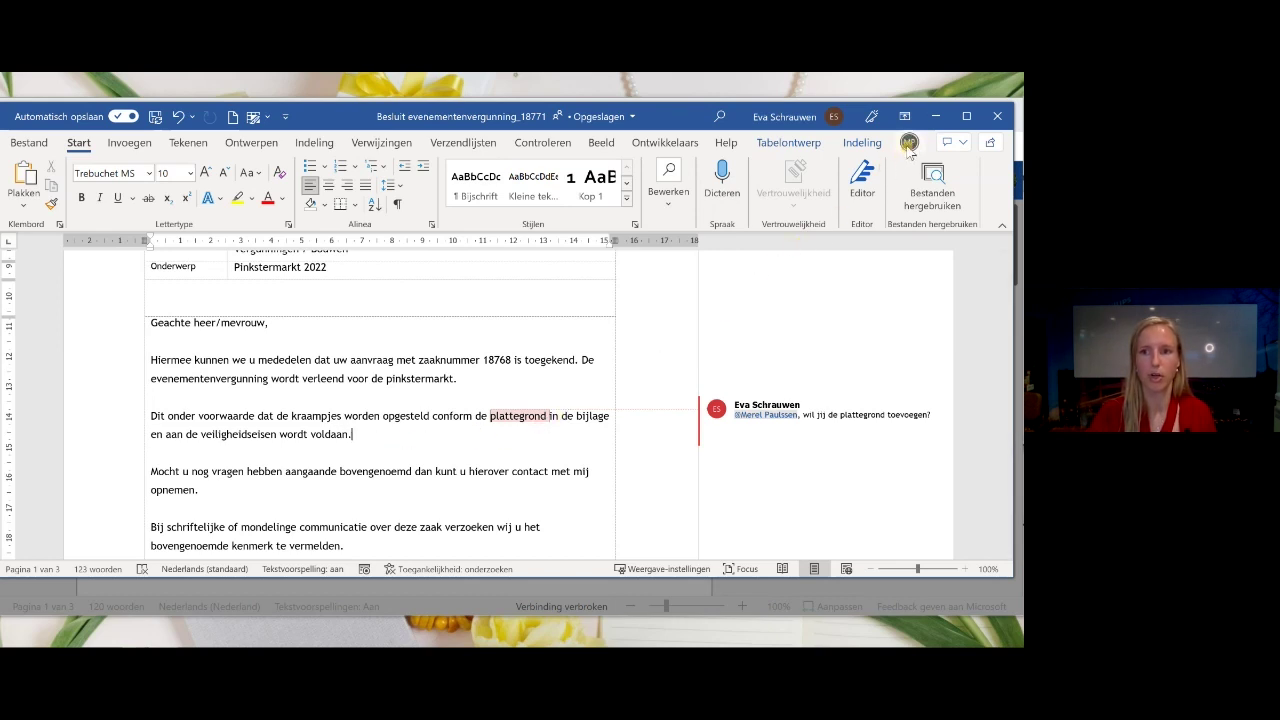
mouse_move(909, 146)
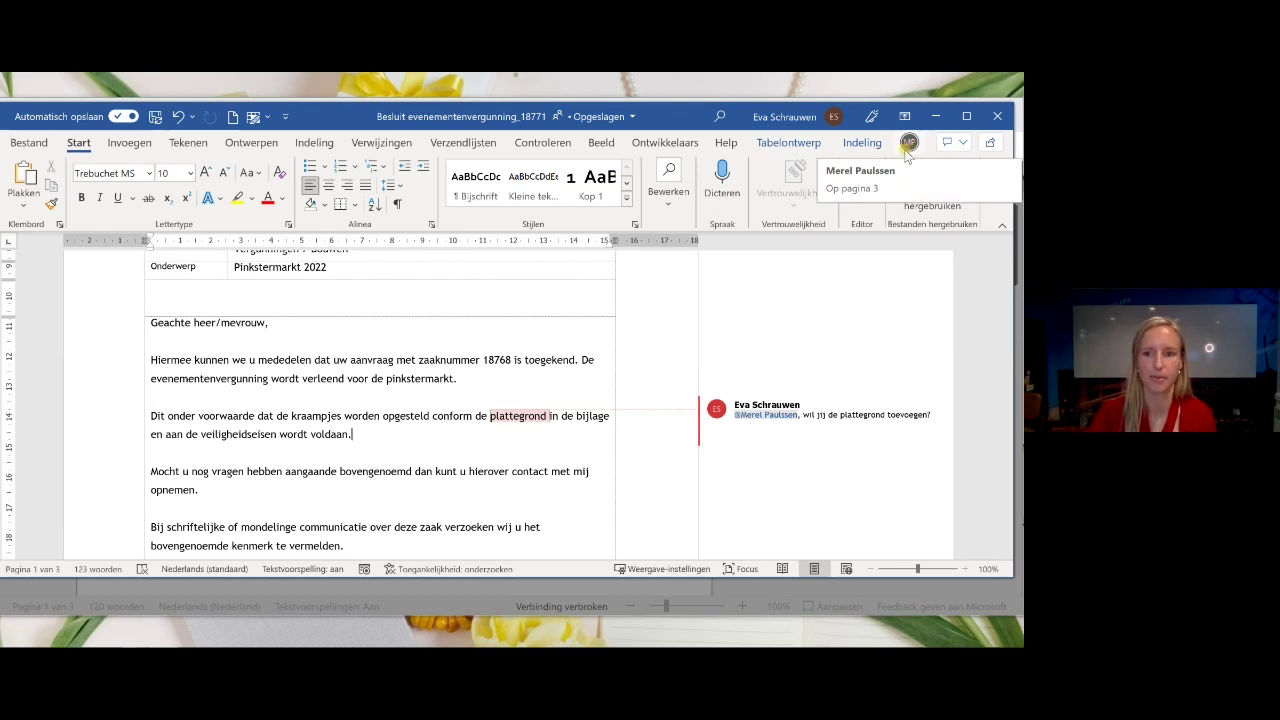
click(731, 405)
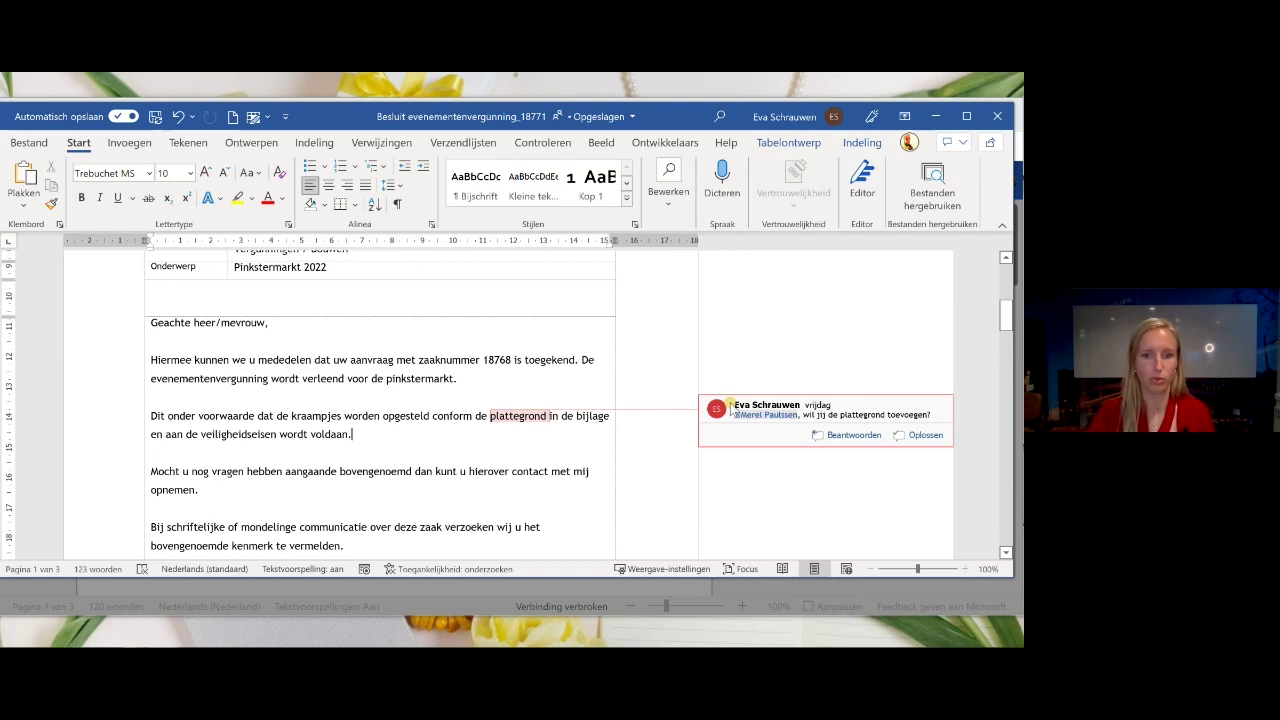
click(411, 439)
scroll(378, 450, down, 3)
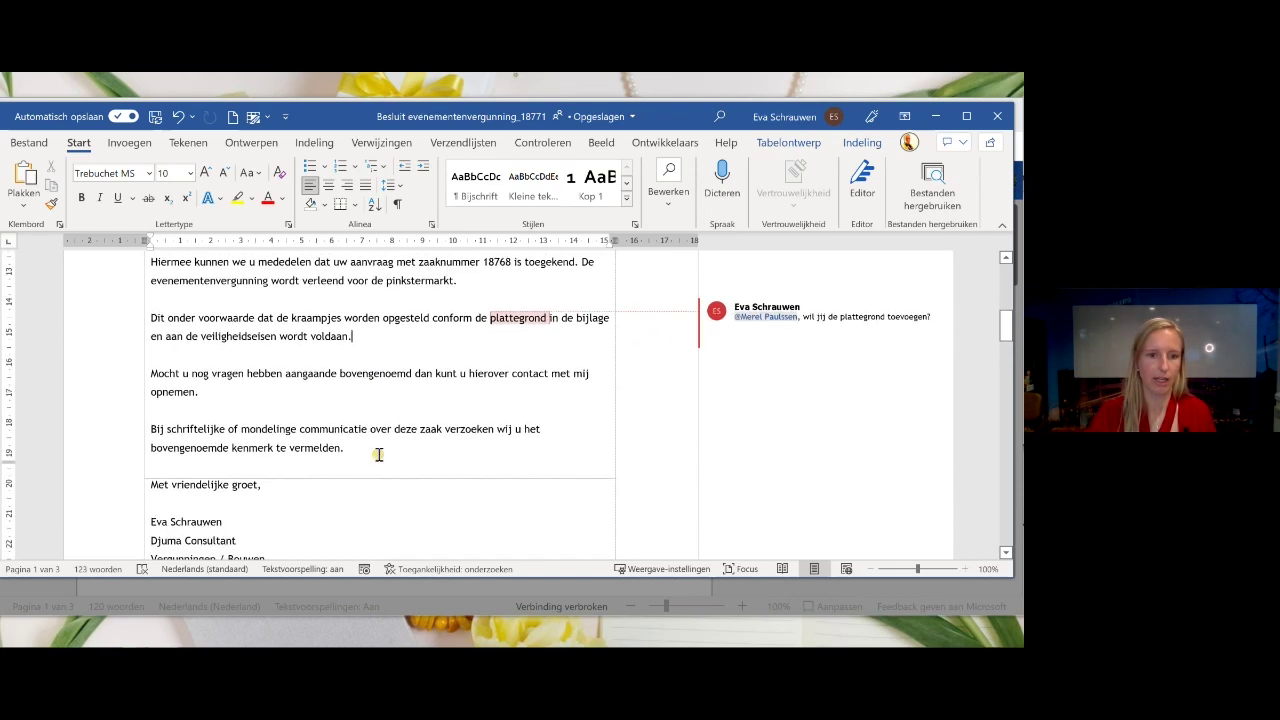
scroll(378, 455, down, 4)
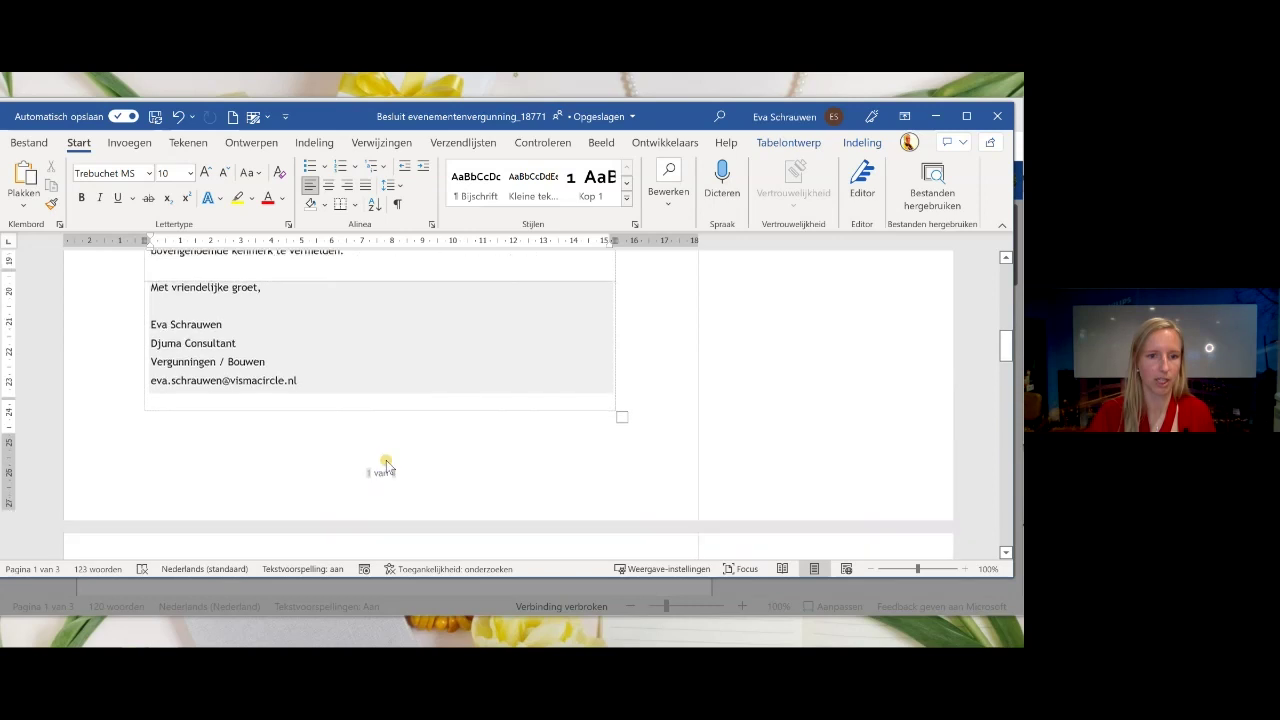
scroll(386, 465, down, 10)
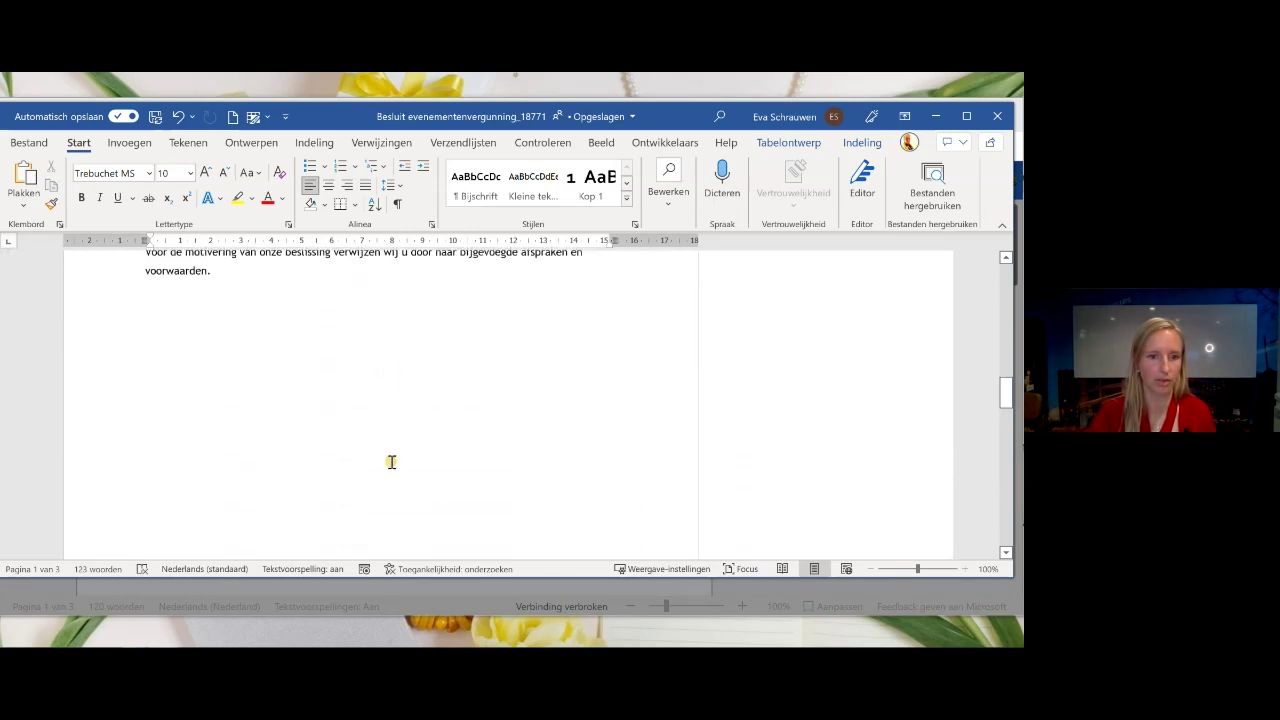
scroll(391, 461, down, 10)
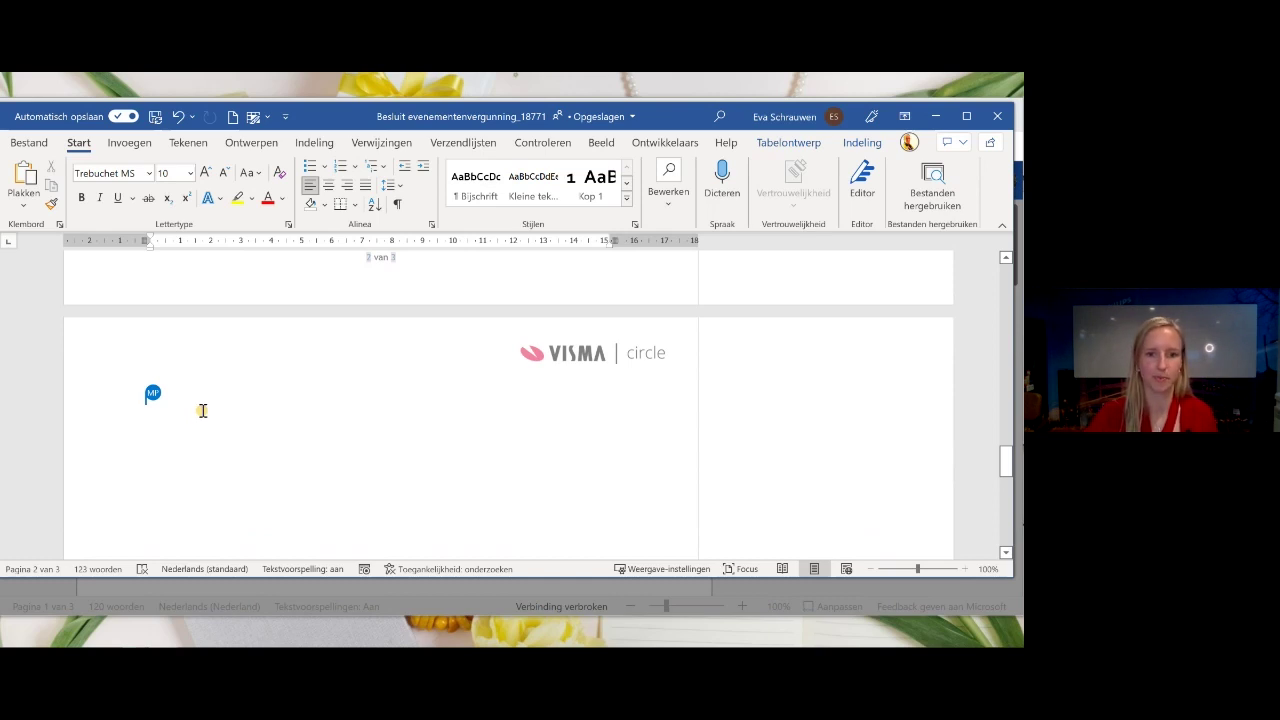
Add the sentence "De bijlage van de plattegrond is hier te zien." just below the co-author's cursor on page 3.
click(202, 410)
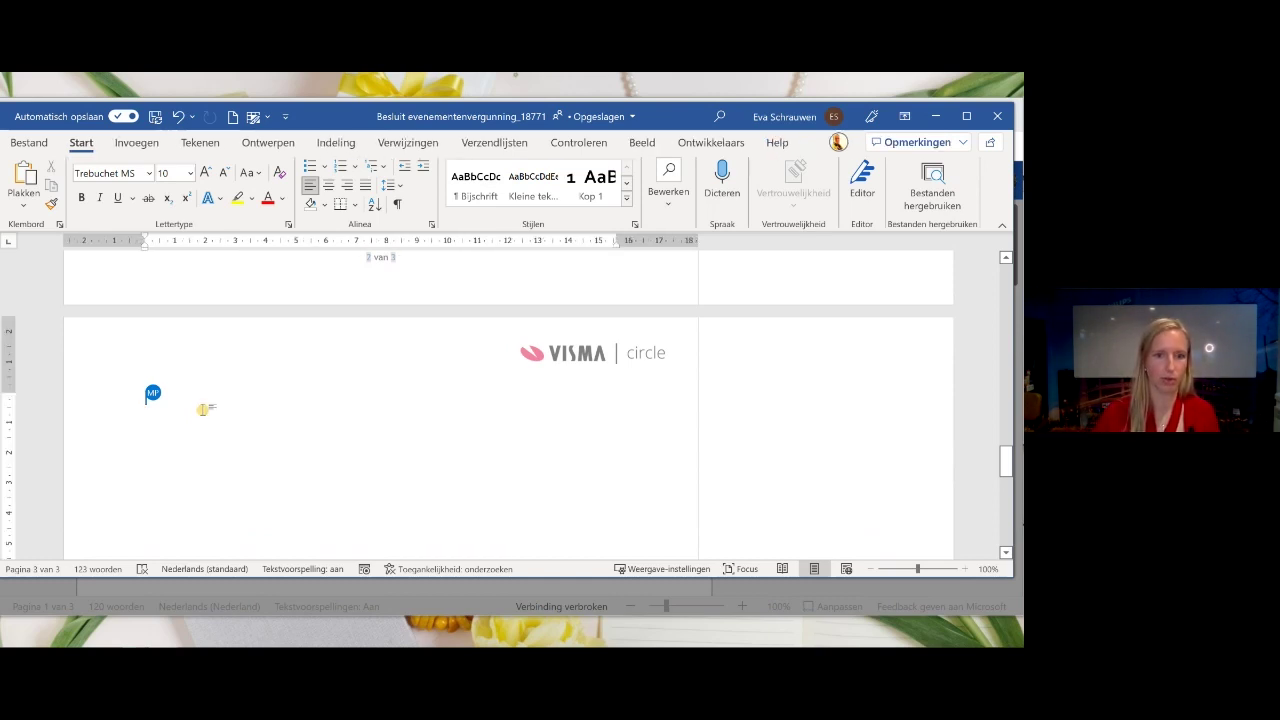
scroll(225, 407, up, 1)
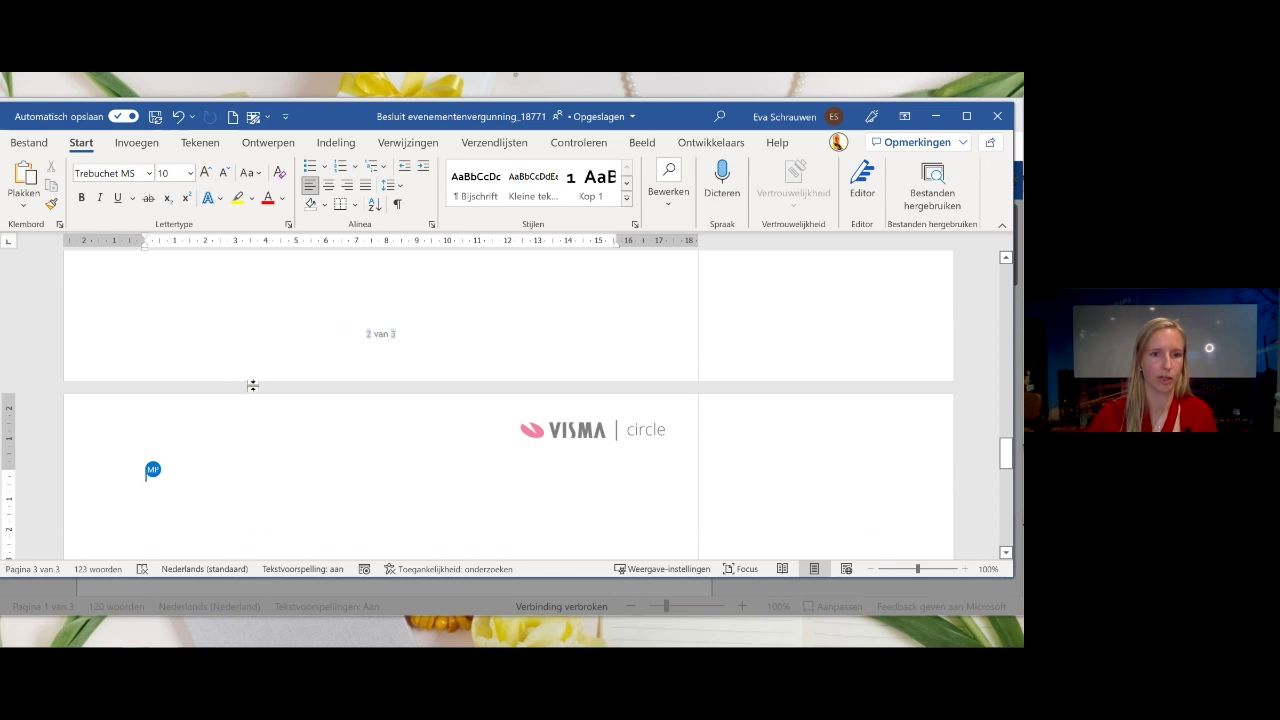
double_click(252, 386)
scroll(251, 384, up, 3)
scroll(240, 402, down, 6)
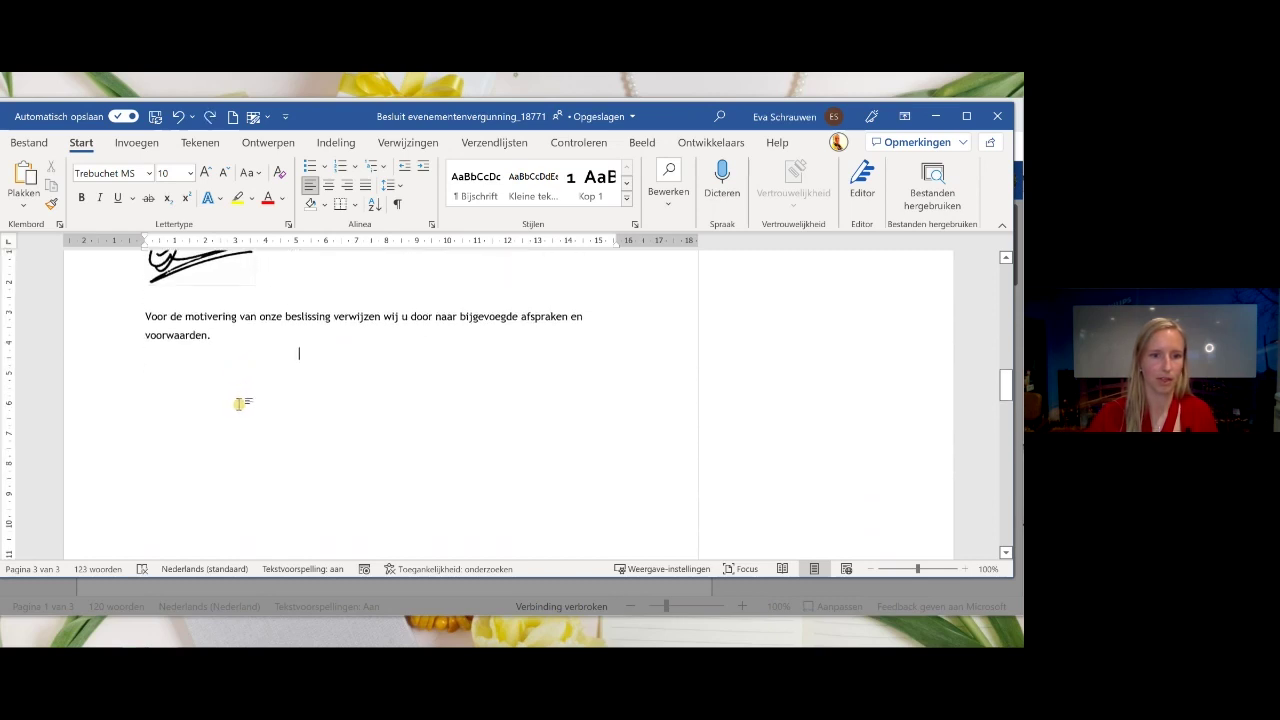
scroll(245, 430, down, 2)
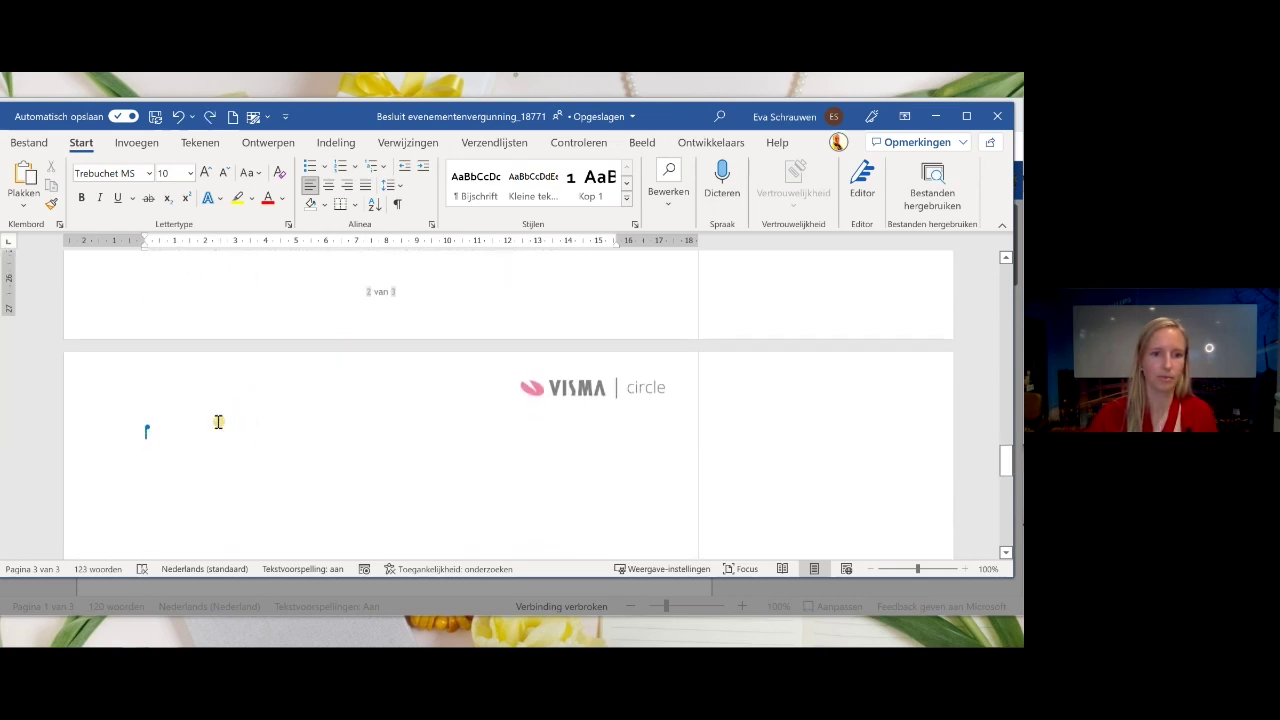
click(208, 420)
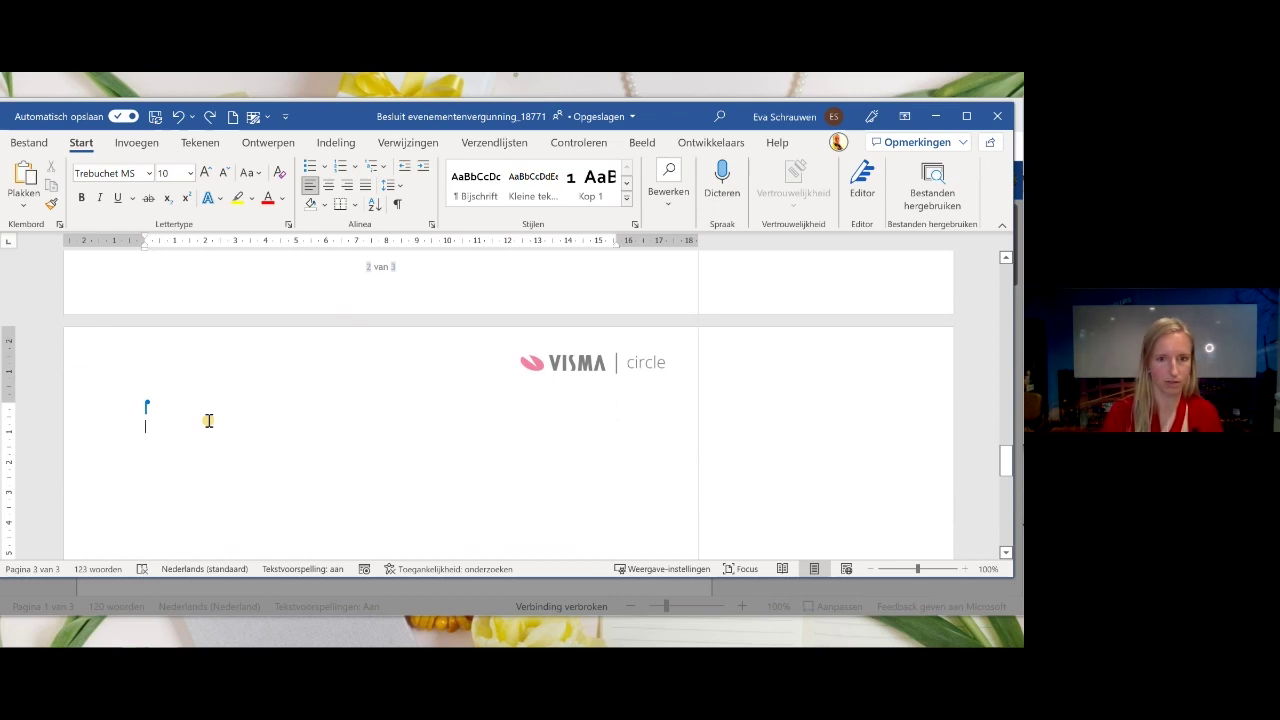
text(De bl)
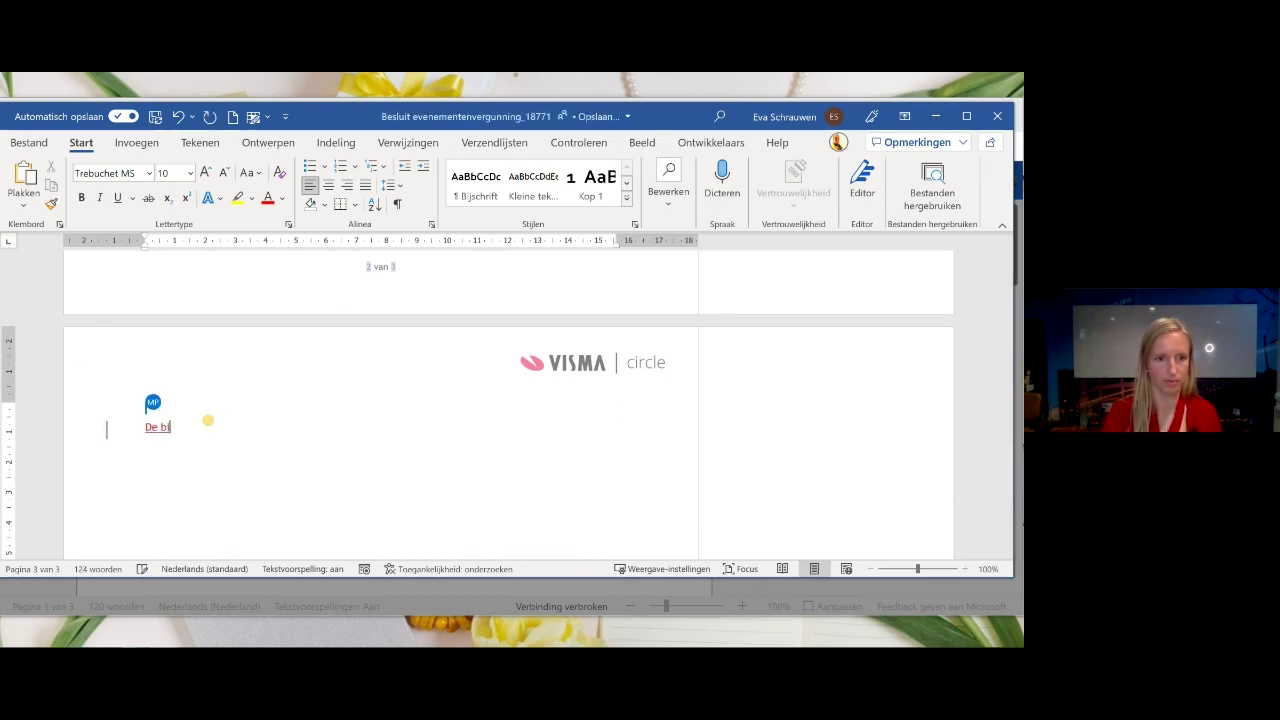
key(BackSpace)
text(ijlage van de )
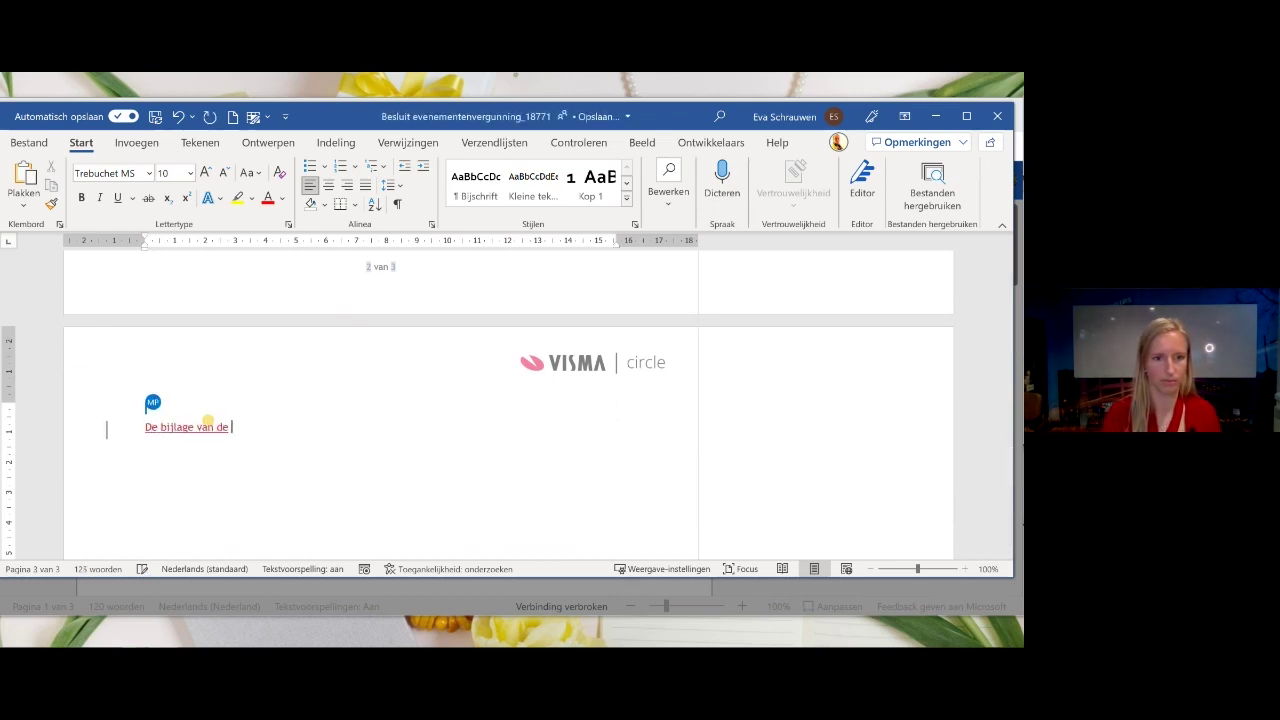
text(plattegrond kom)
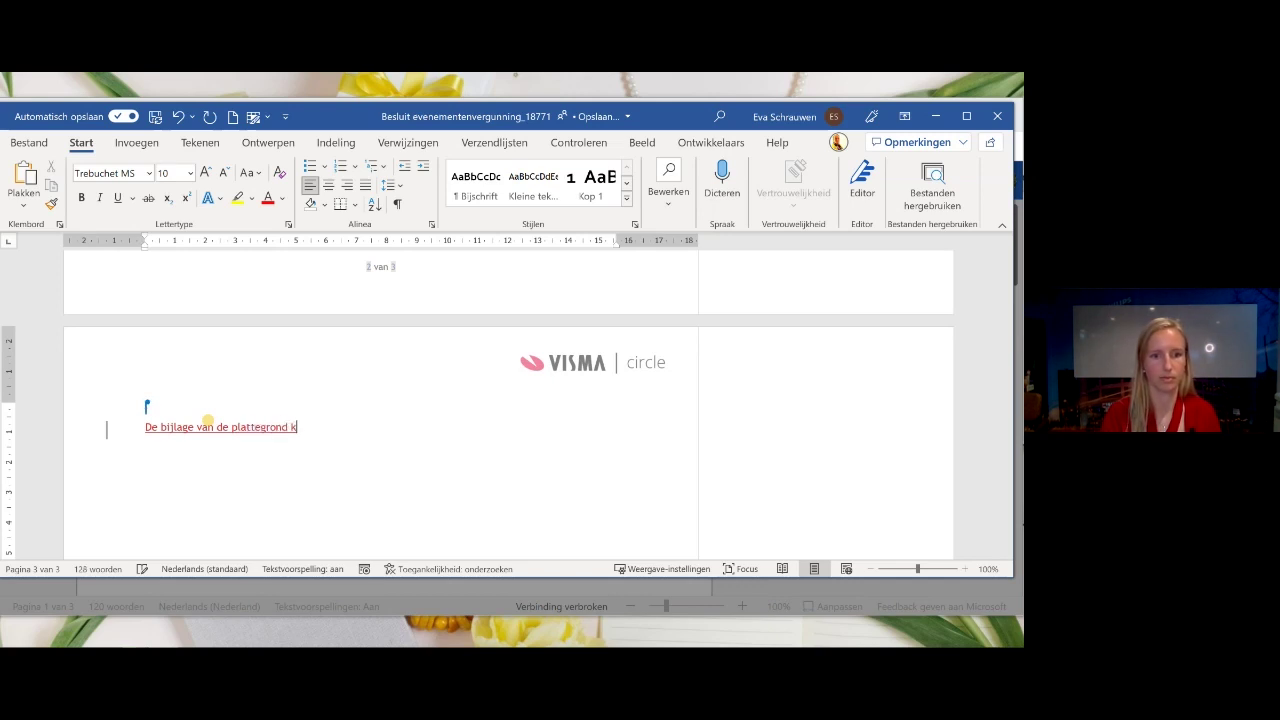
key(BackSpace)
key(BackSpace)
key(BackSpace)
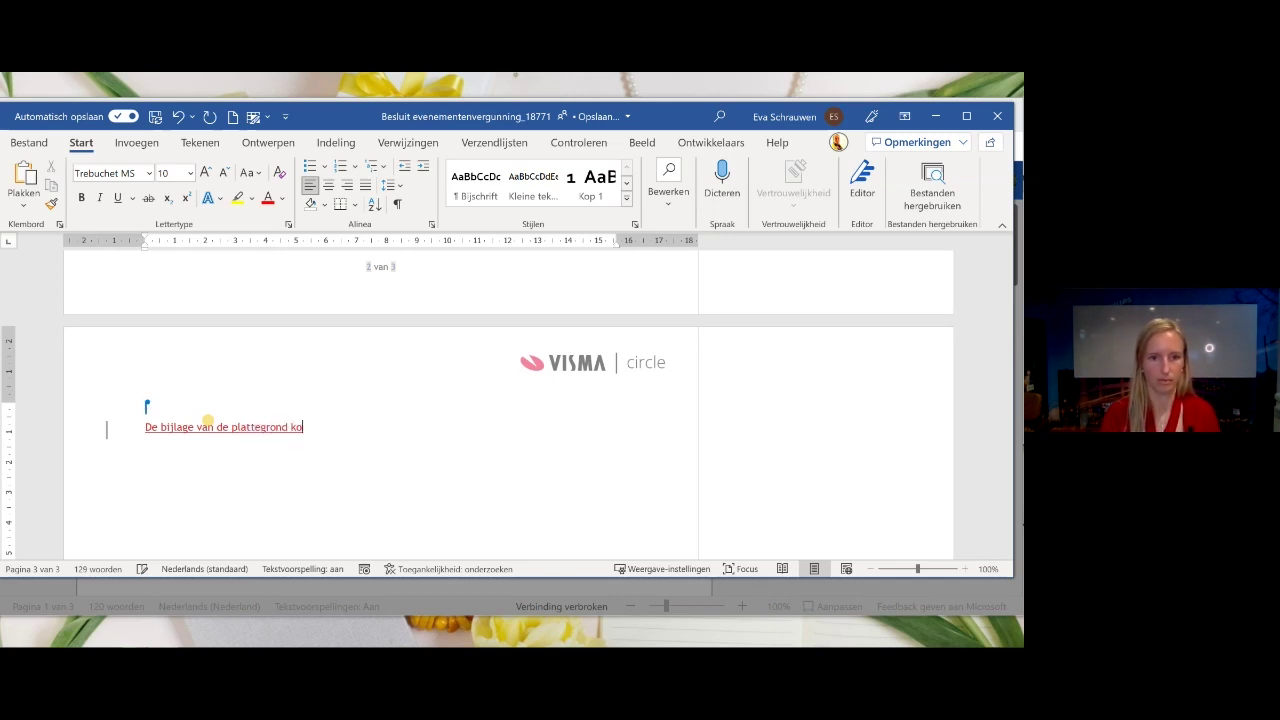
text(is hier te zien.)
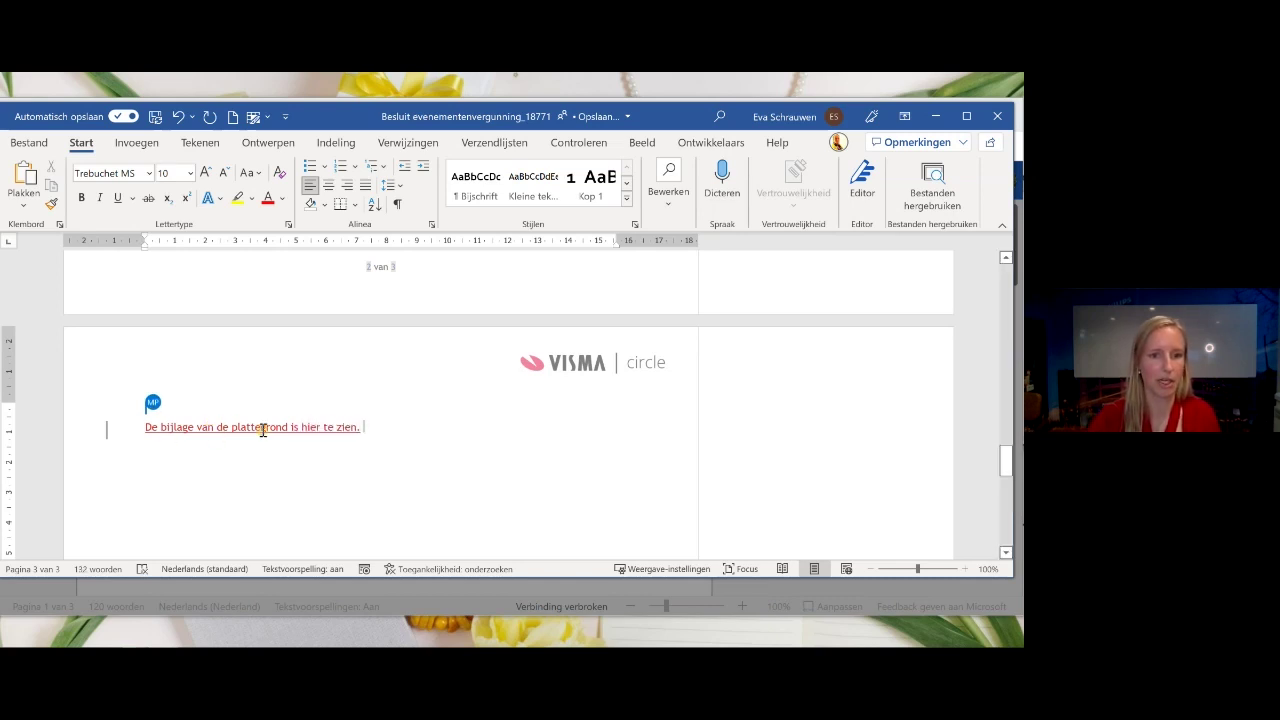
mouse_move(357, 429)
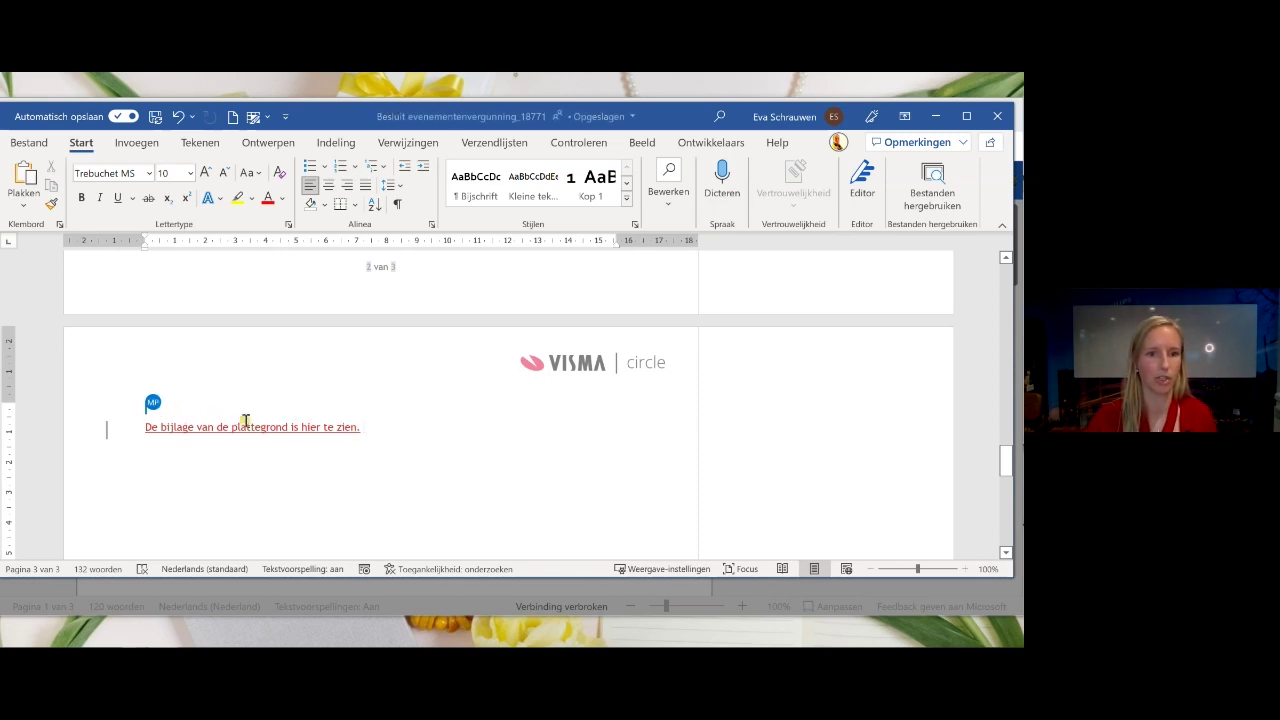
mouse_move(255, 430)
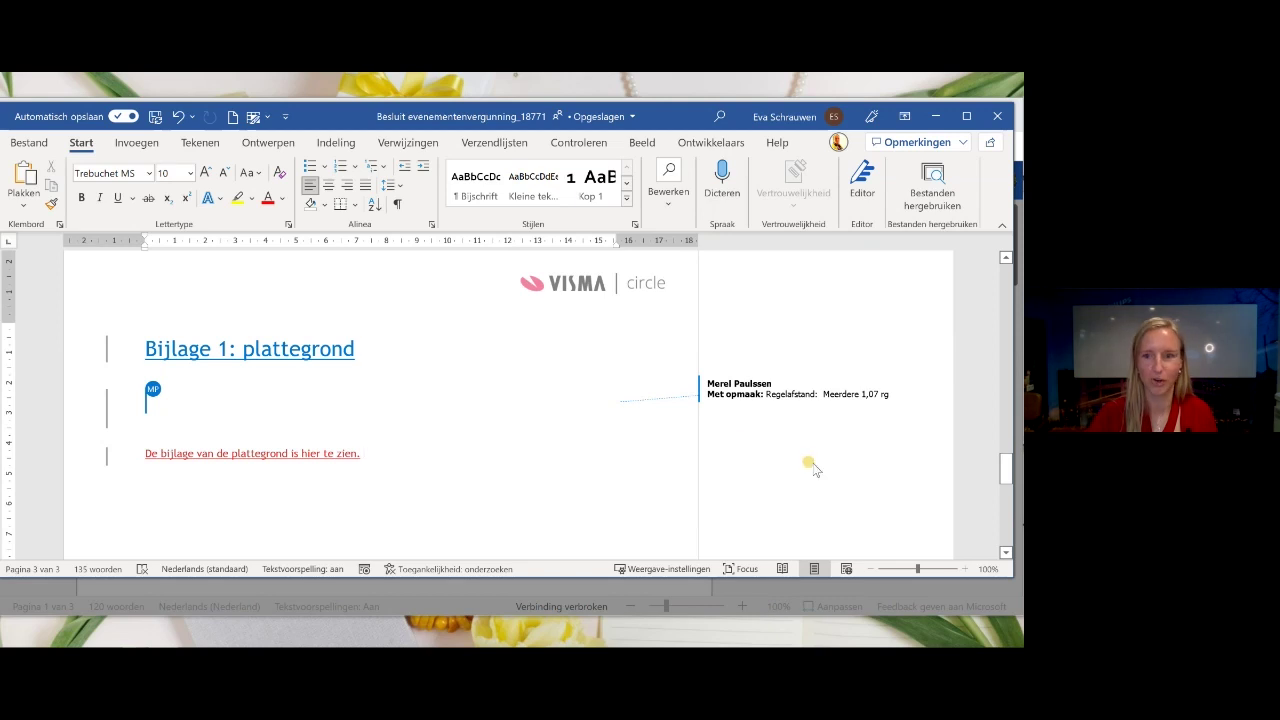
Insert a new comment on "veiligheidseisen" in the letter's second paragraph and mention a colleague in it.
drag(1004, 470, 1008, 315)
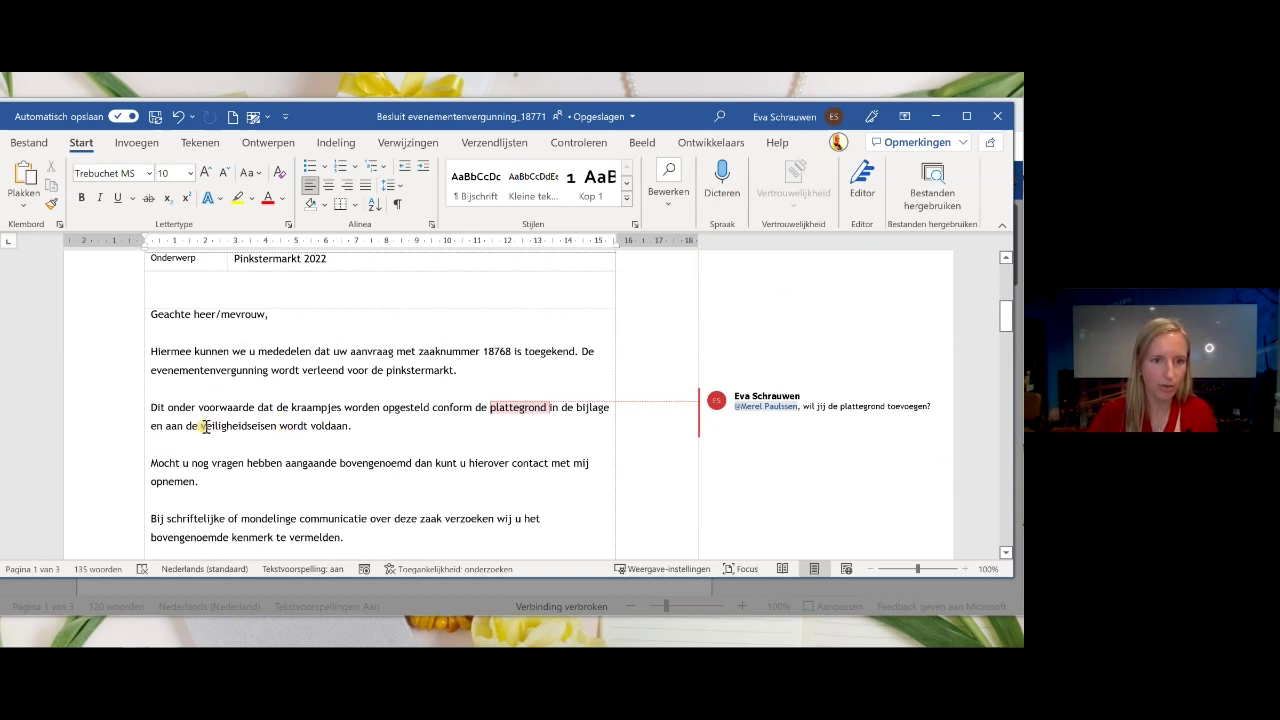
drag(203, 426, 278, 426)
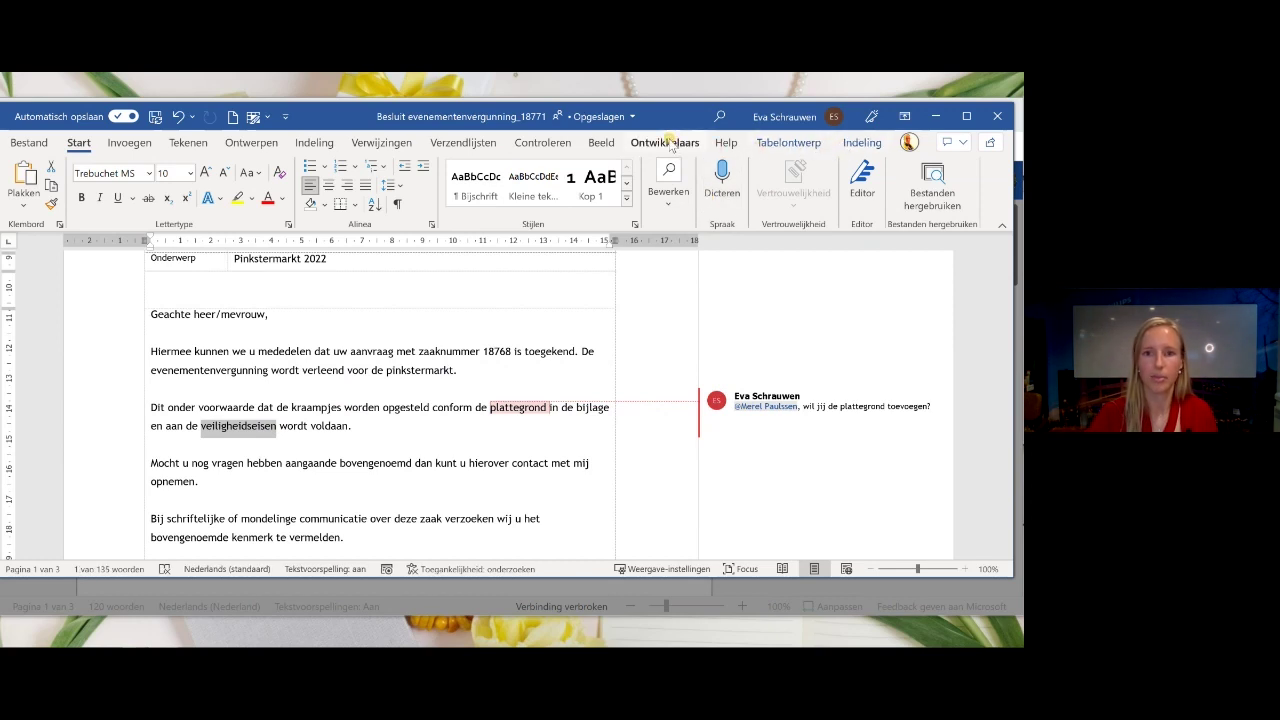
click(957, 143)
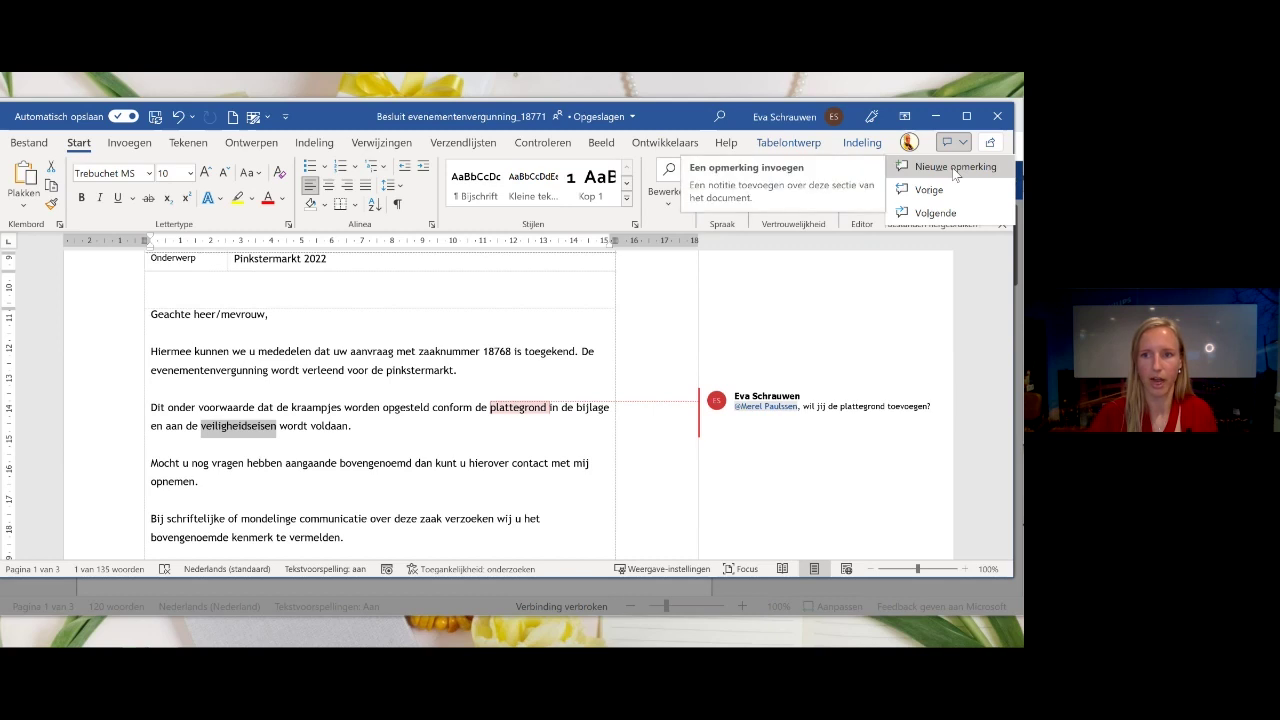
click(955, 171)
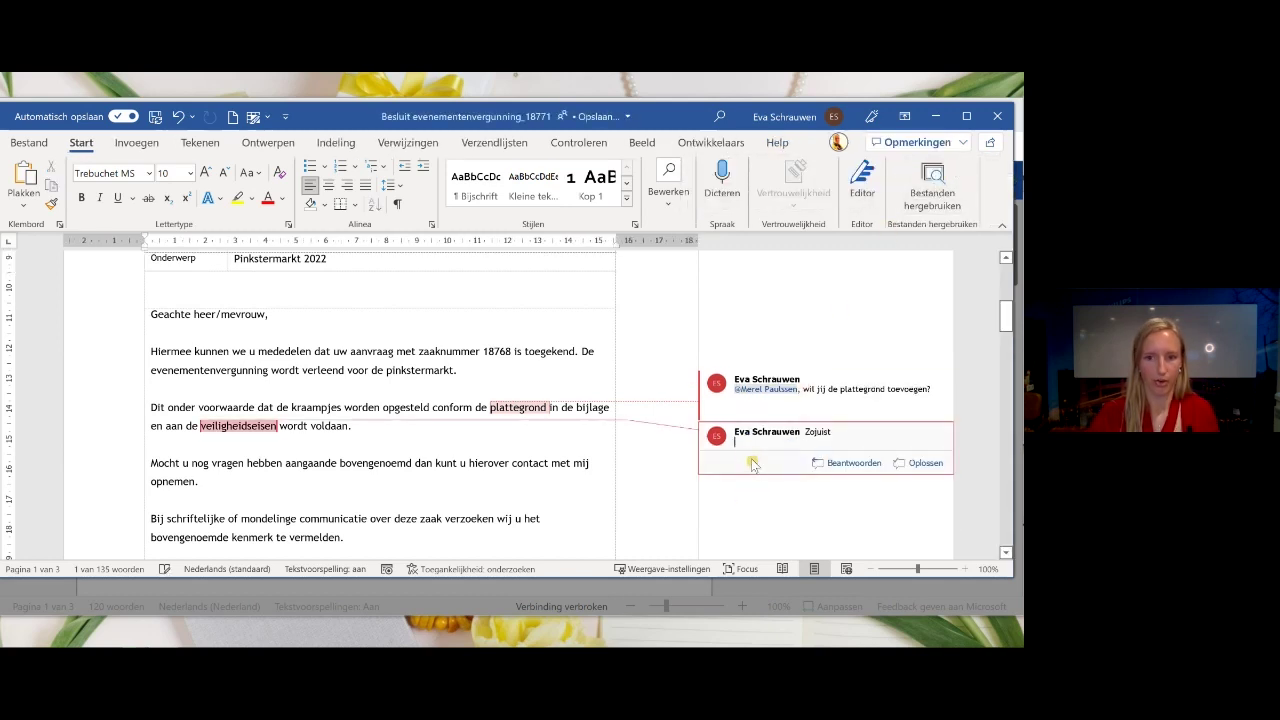
text(@)
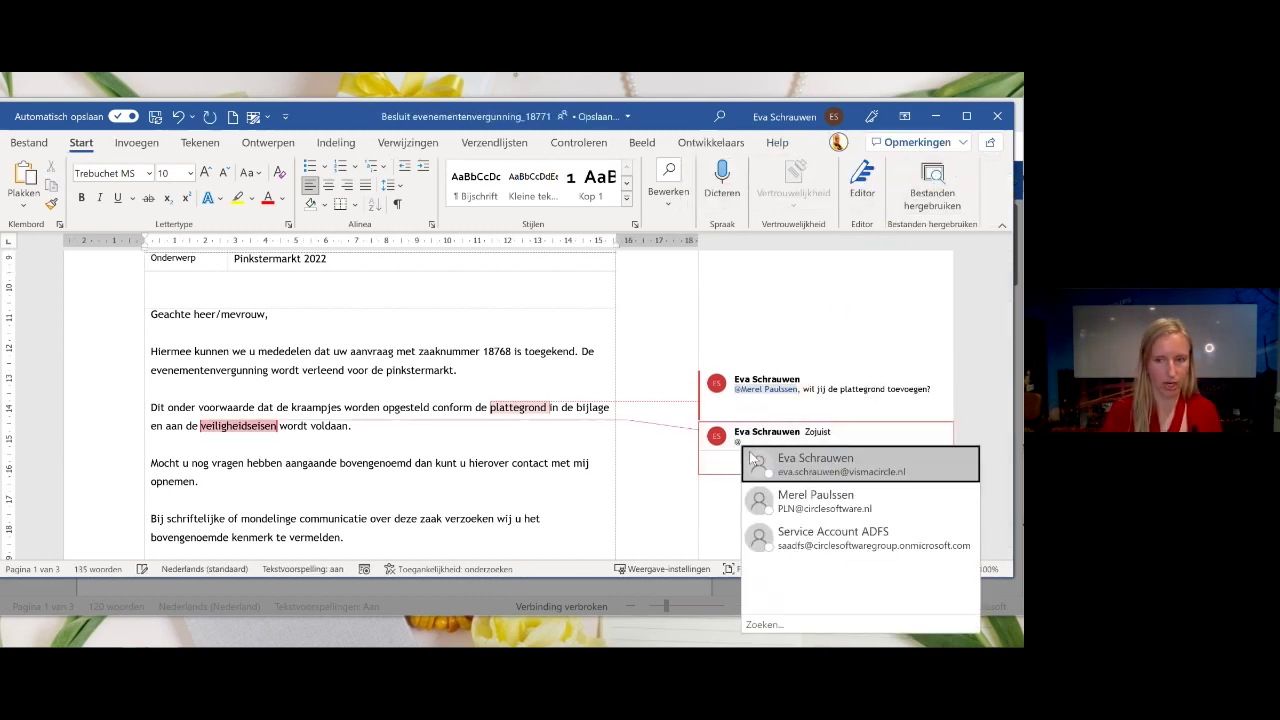
text(ga)
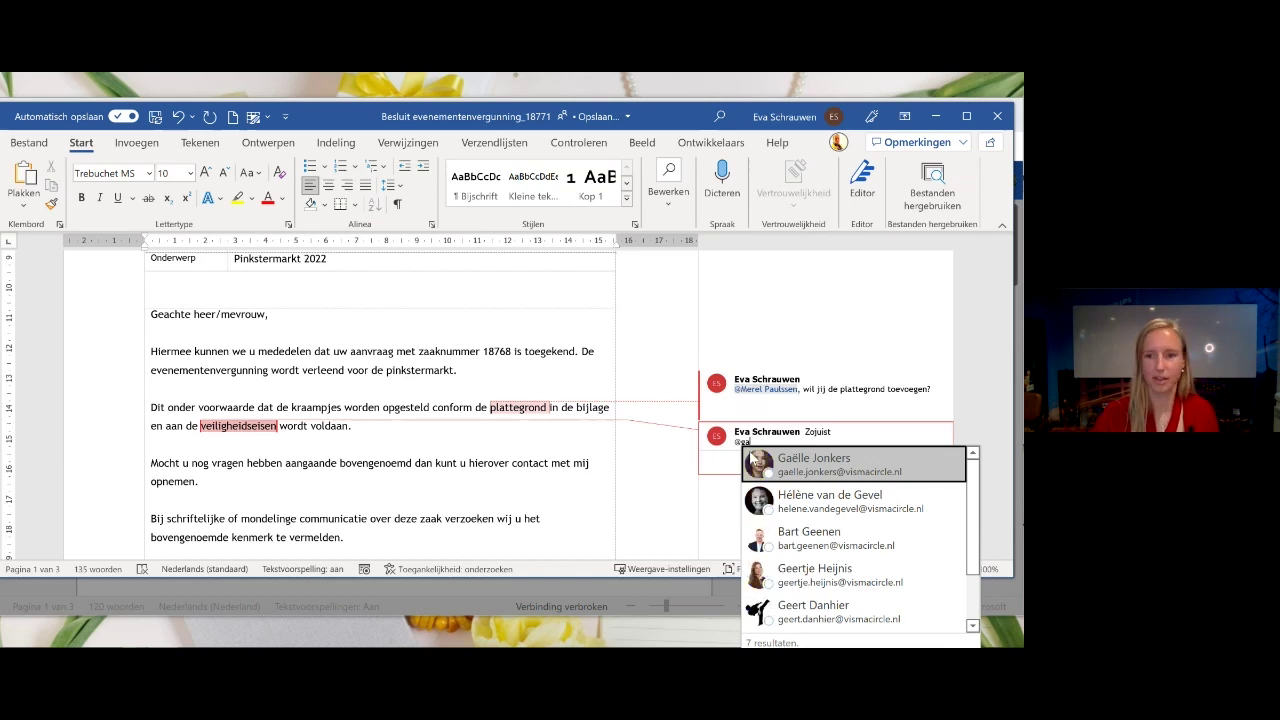
click(788, 464)
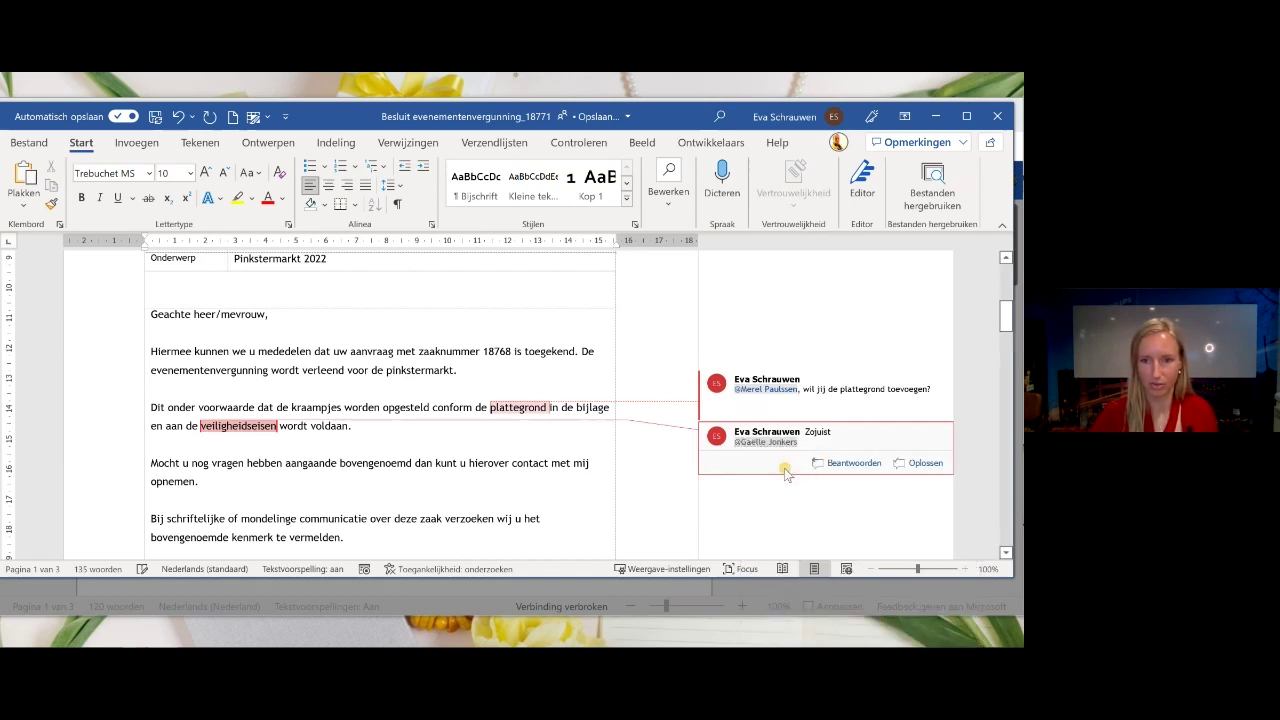
Complete the comment with ", wil jij nog even een check doen?" and share the document with the mentioned colleague, including notification.
text(, w)
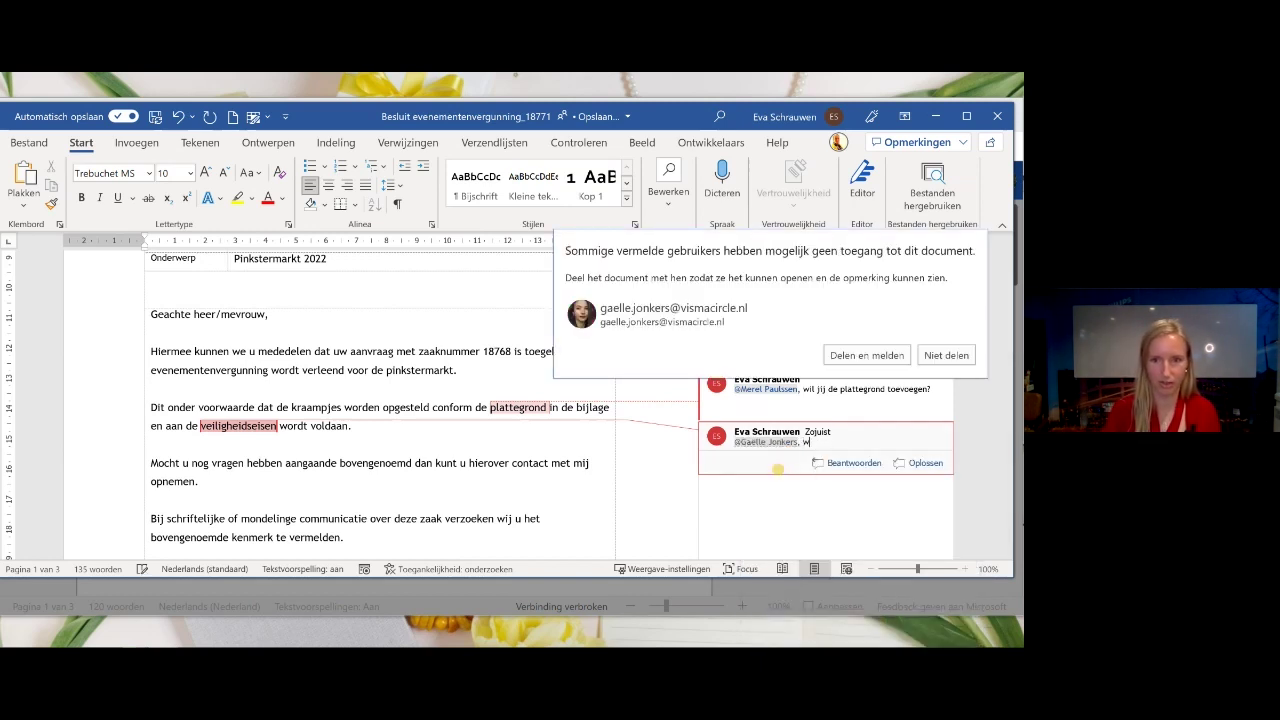
text(il jij nog e)
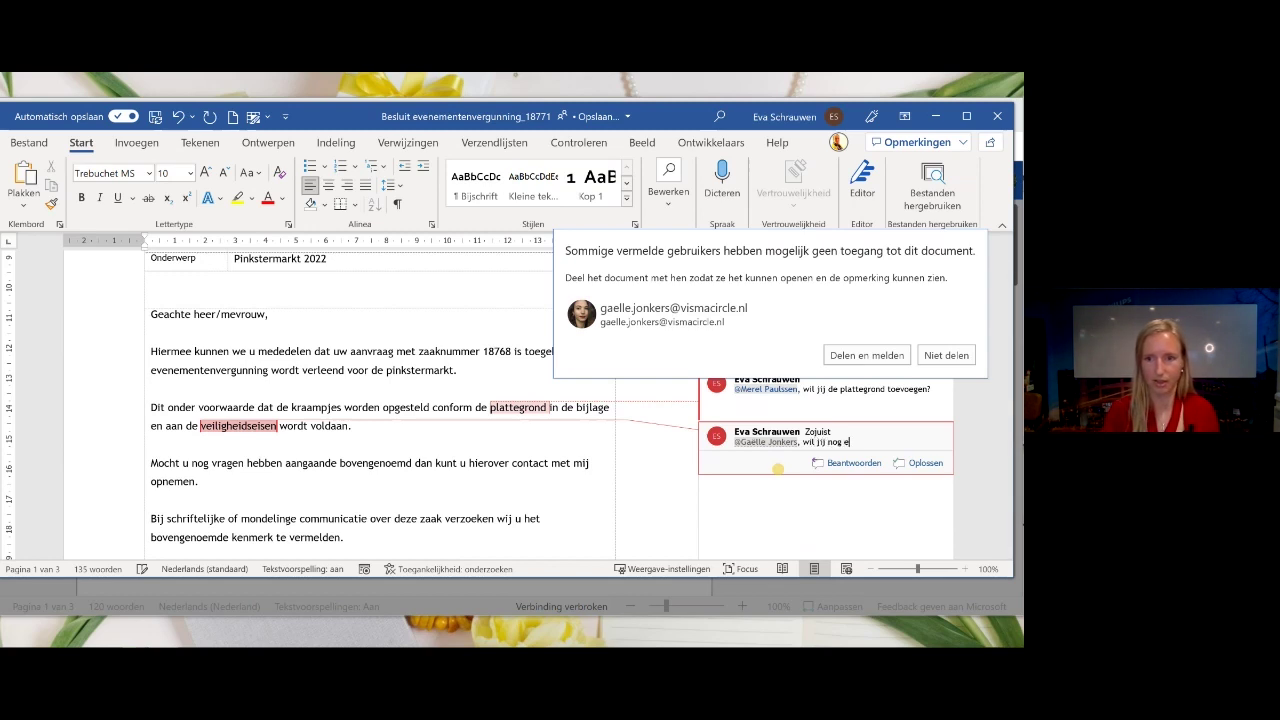
text(ven een check )
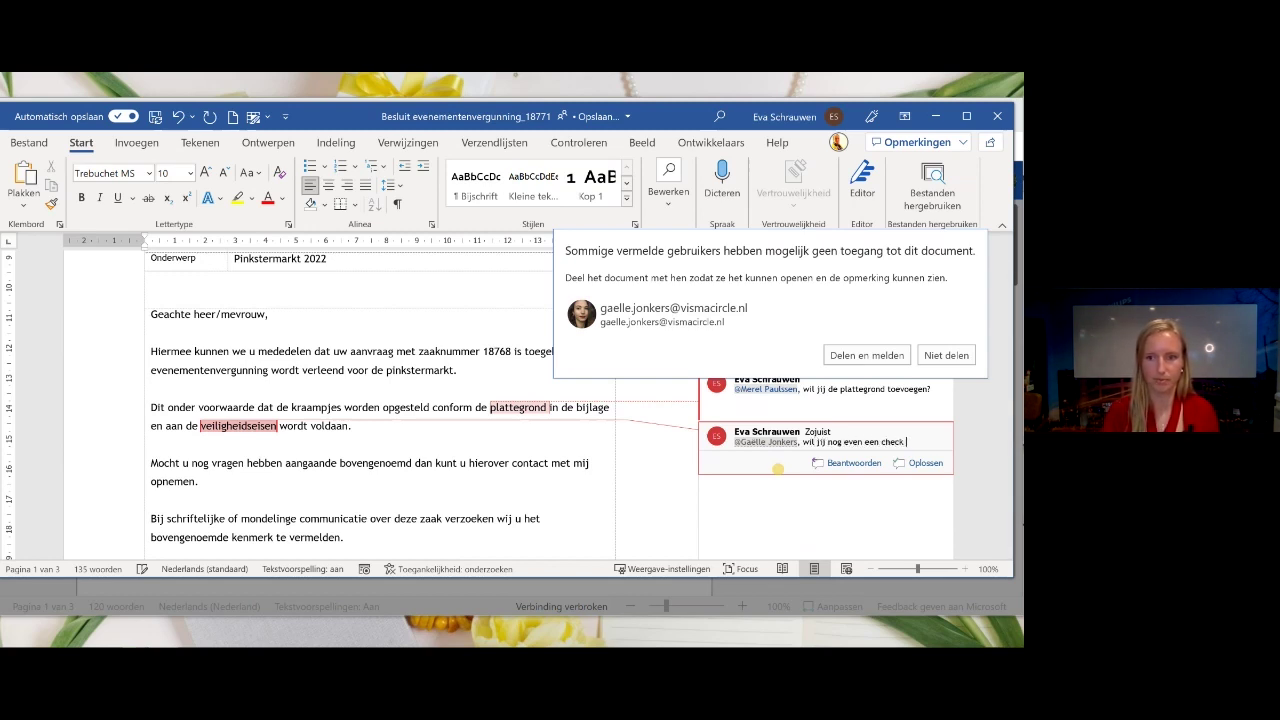
text(doen?)
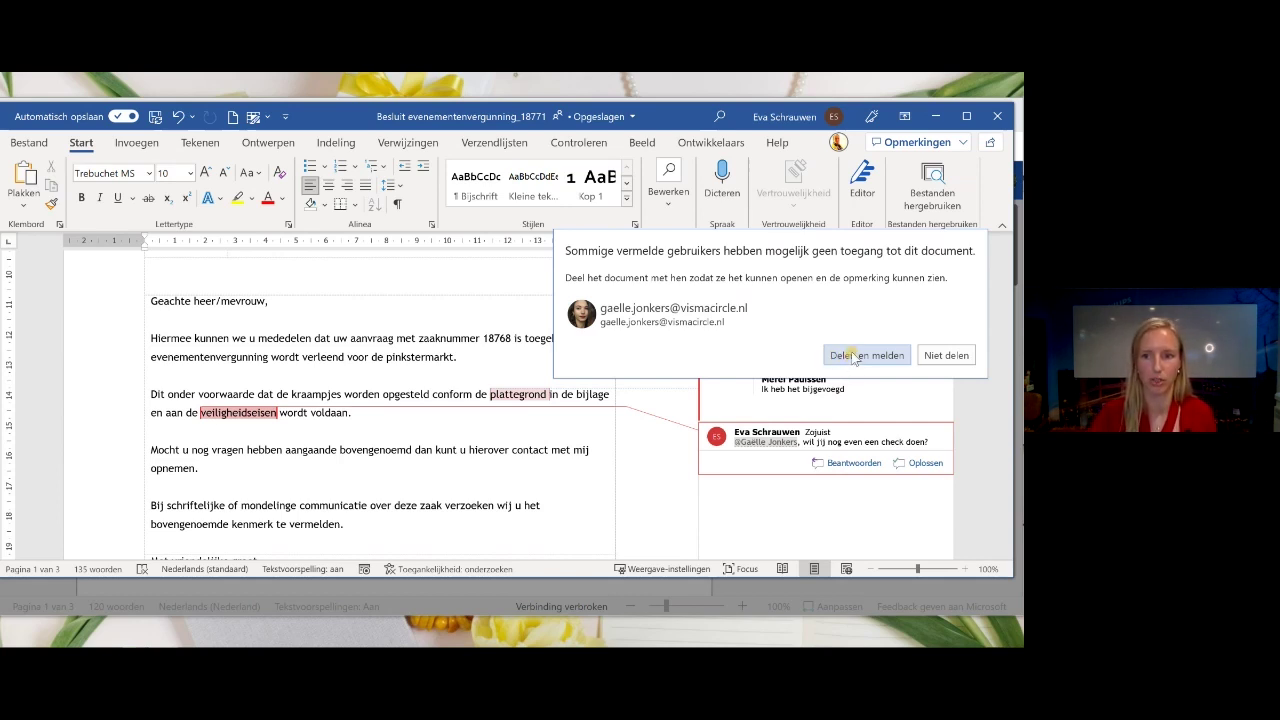
click(856, 356)
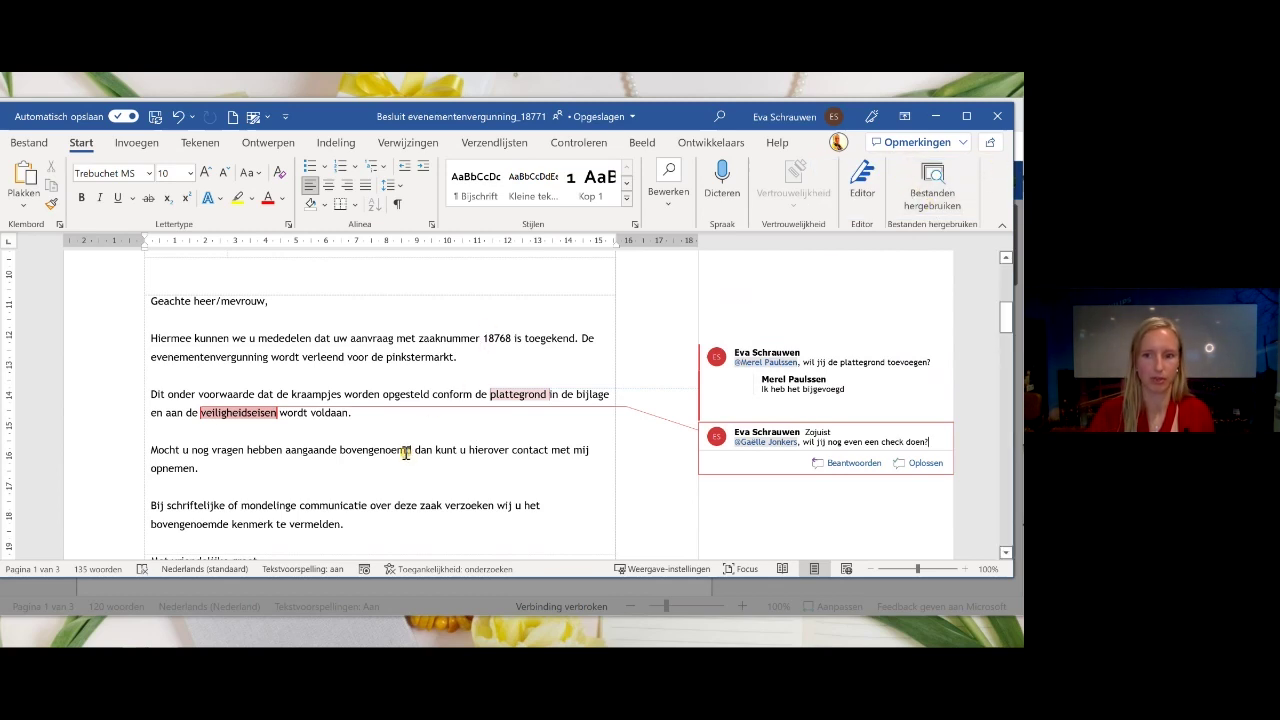
click(330, 465)
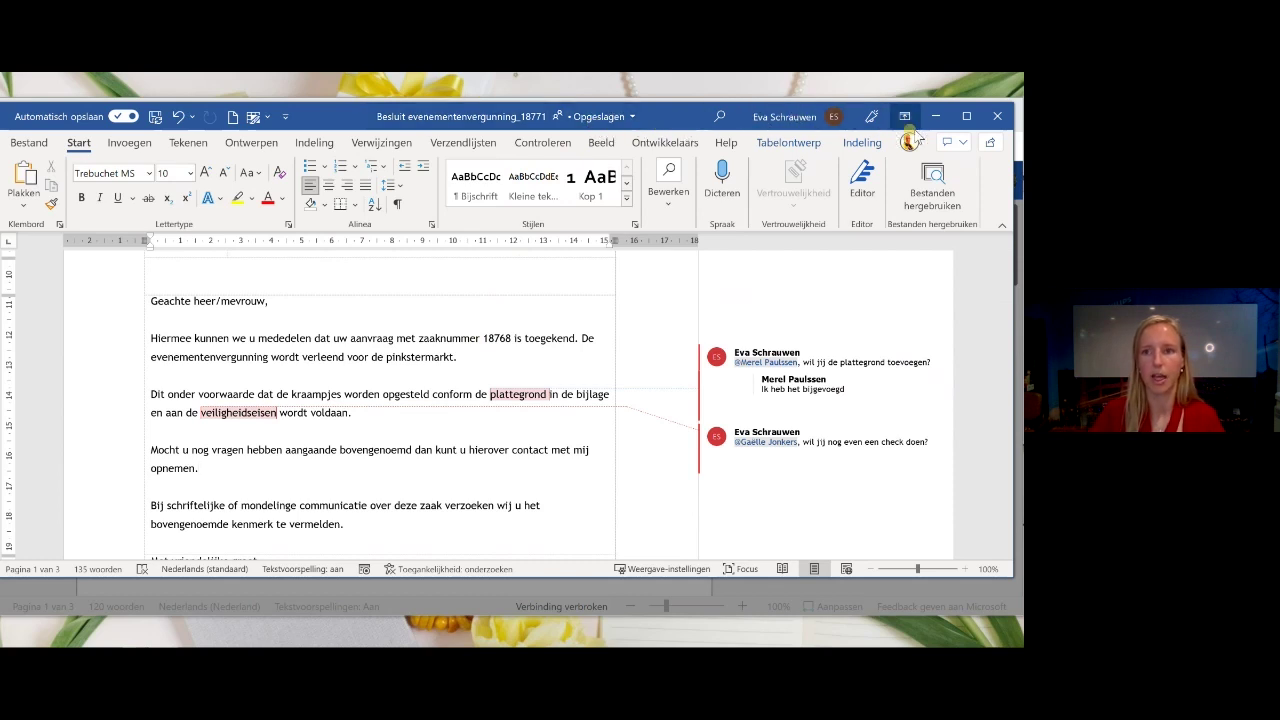
Close the letter in Word and its leftover browser tab to return to the case's document list in Djuma.
click(995, 120)
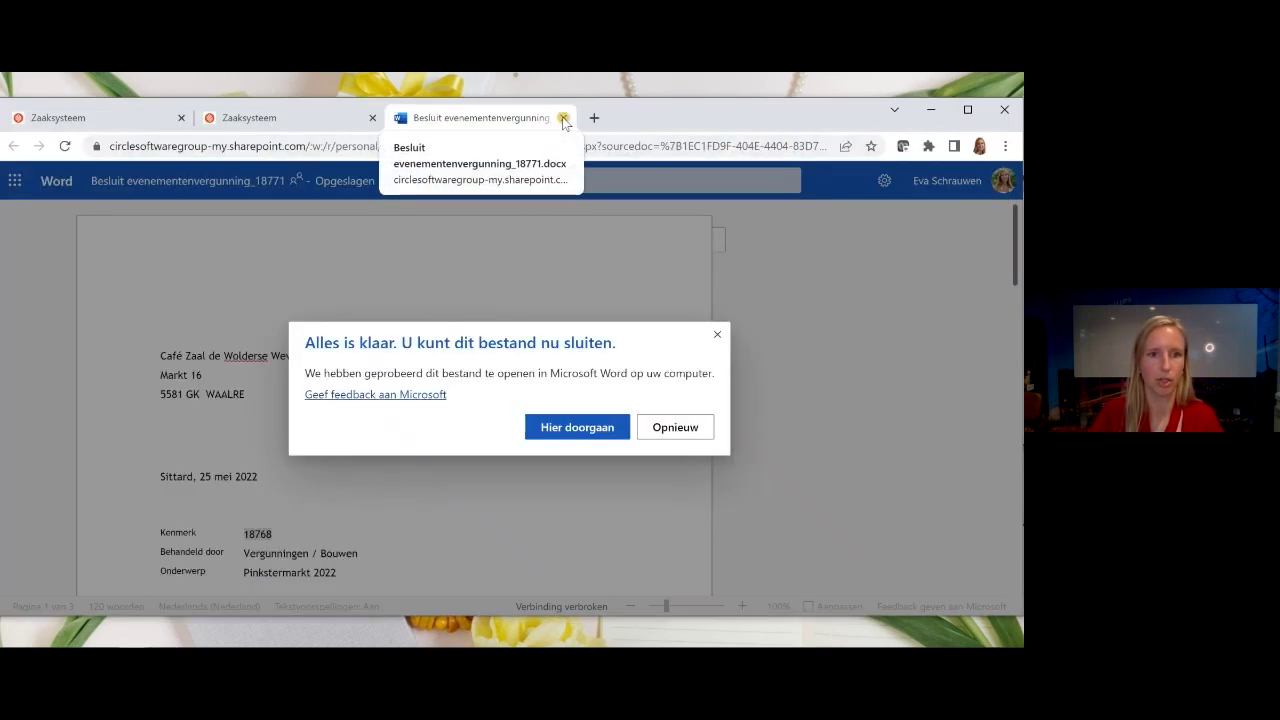
click(562, 118)
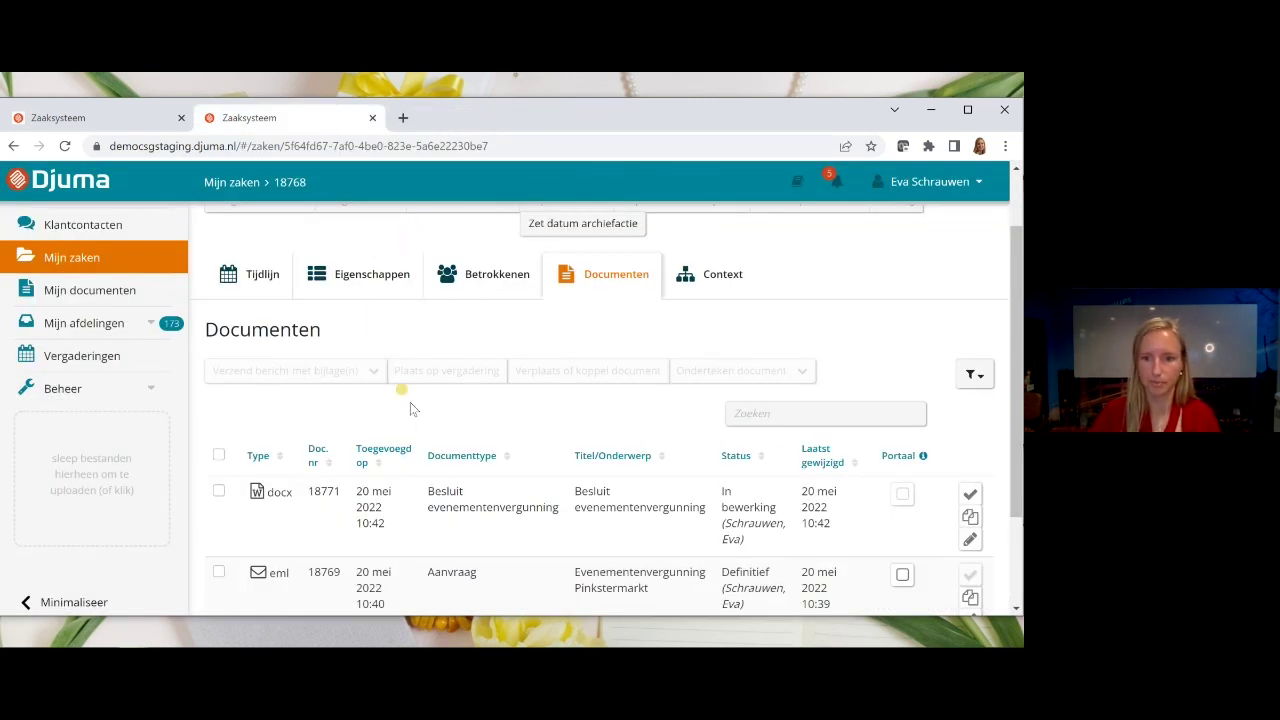
mouse_move(730, 524)
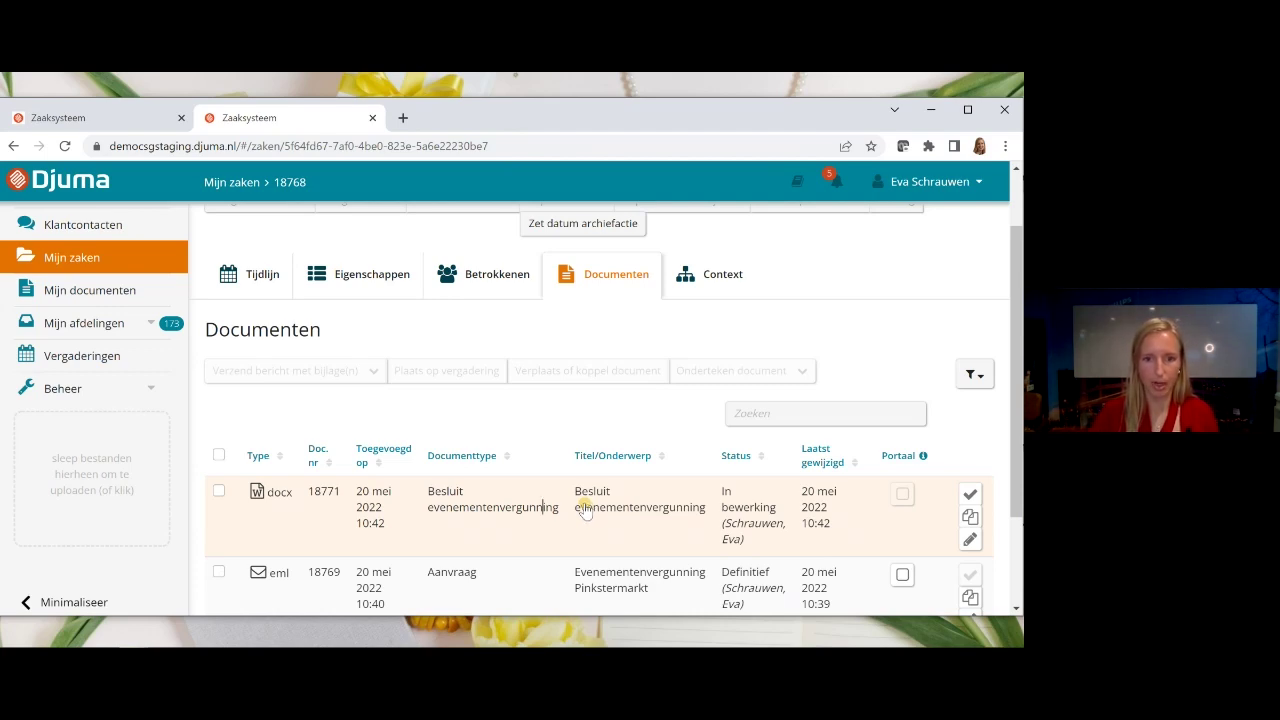
Preview the Besluit evenementenvergunning letter, read its body text, and close the preview.
click(585, 508)
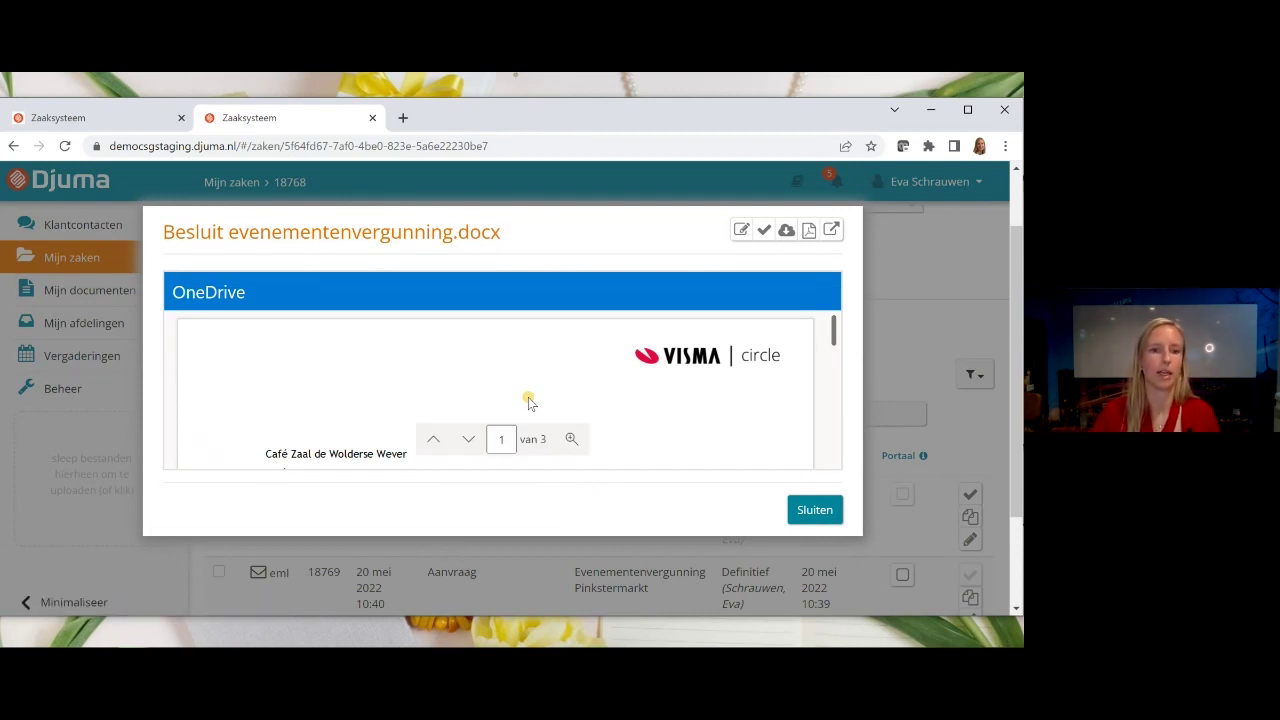
scroll(529, 402, down, 5)
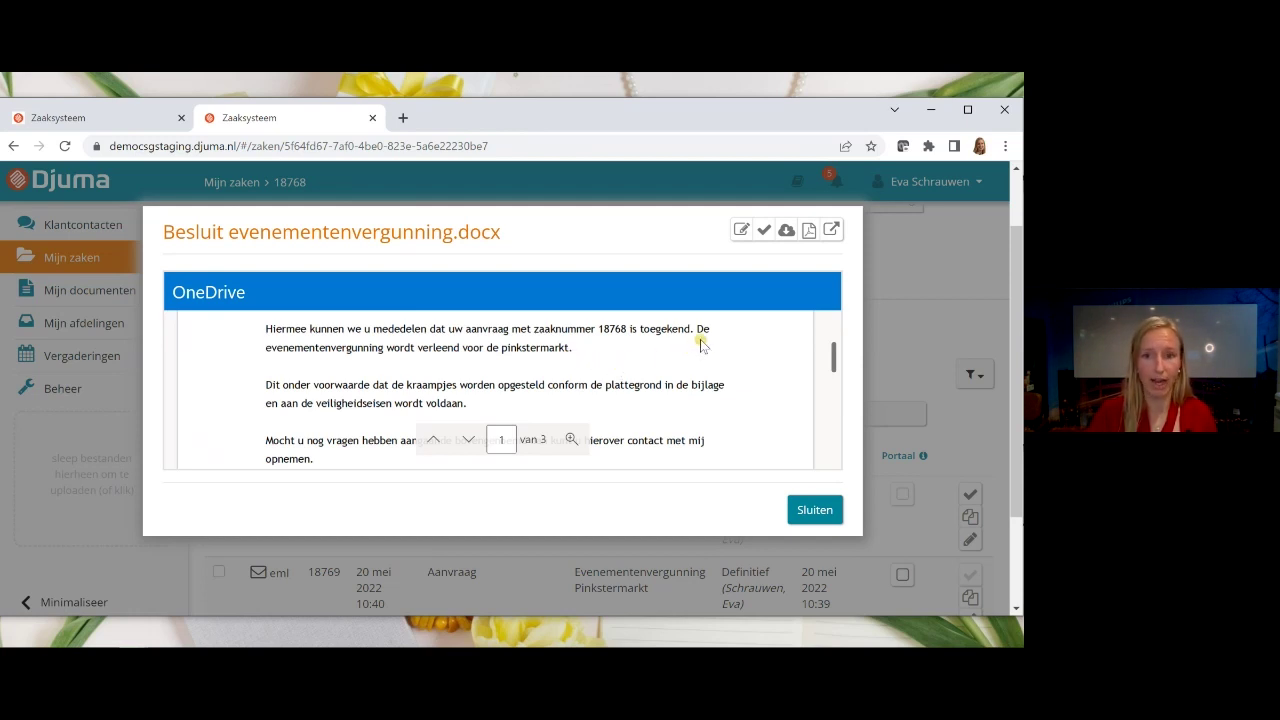
click(814, 511)
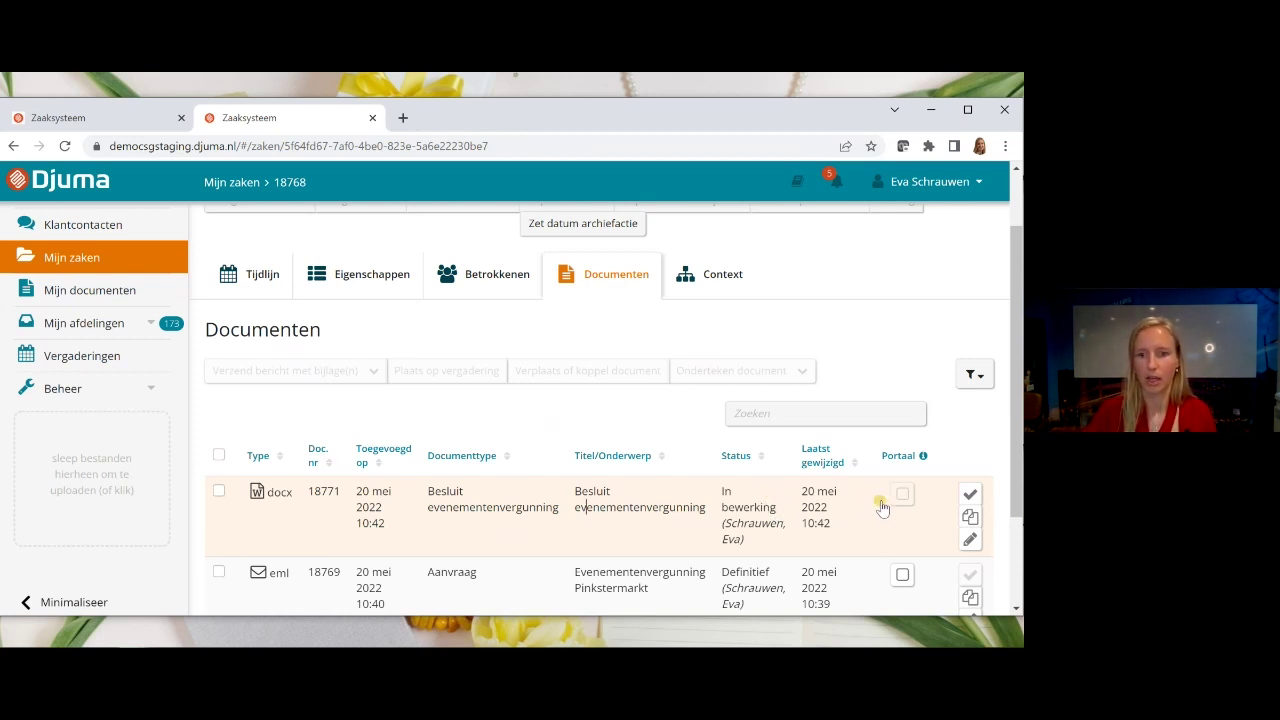
Try to make the Besluit evenementenvergunning document definitive, and reload the case's document list.
click(972, 495)
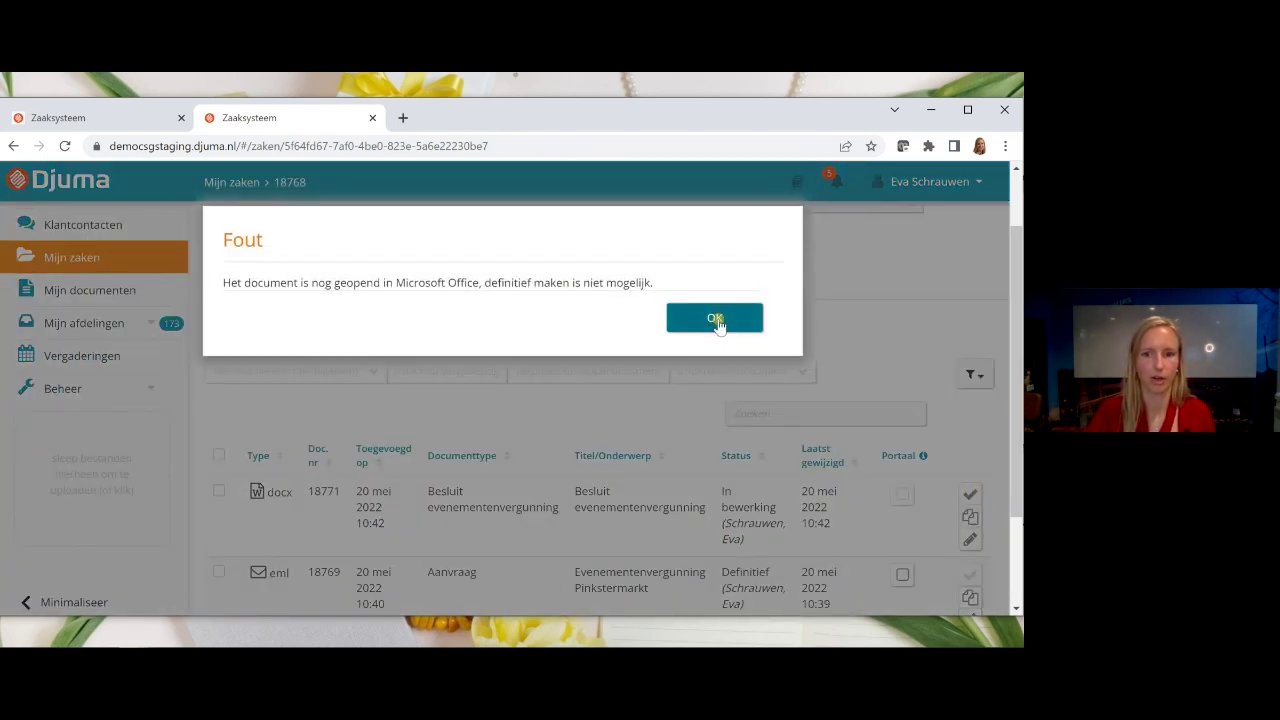
click(715, 318)
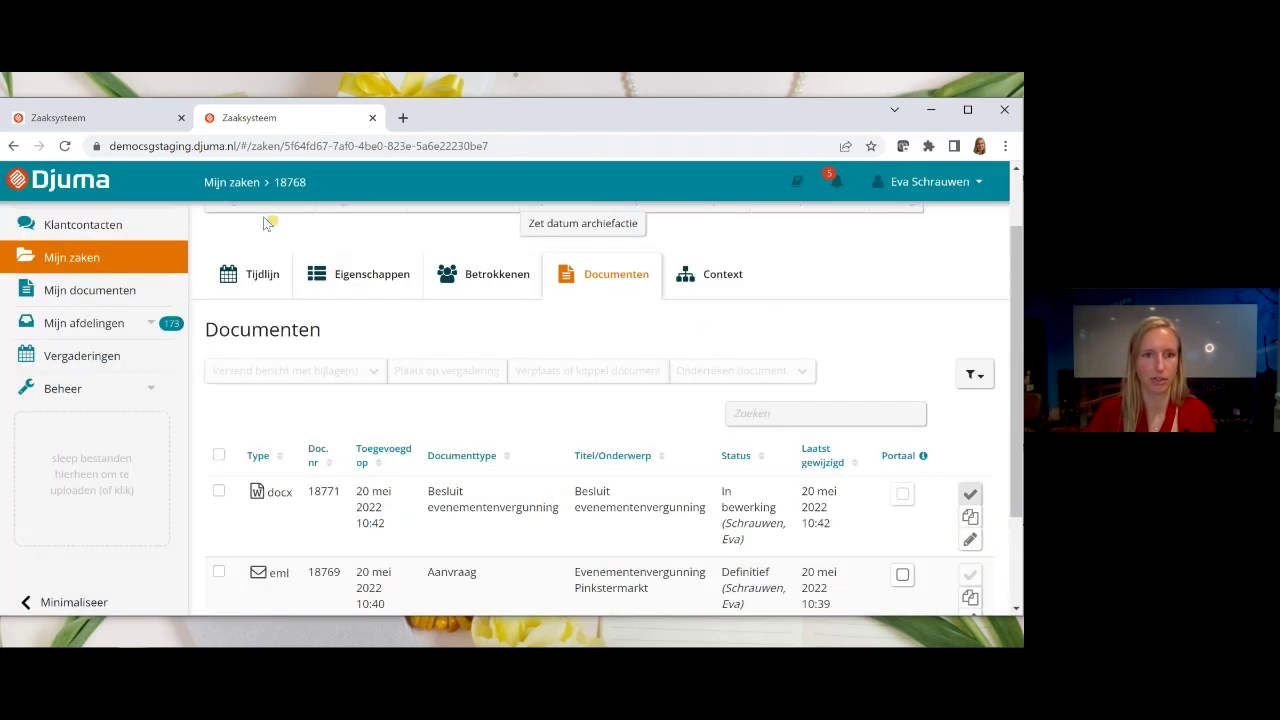
click(121, 178)
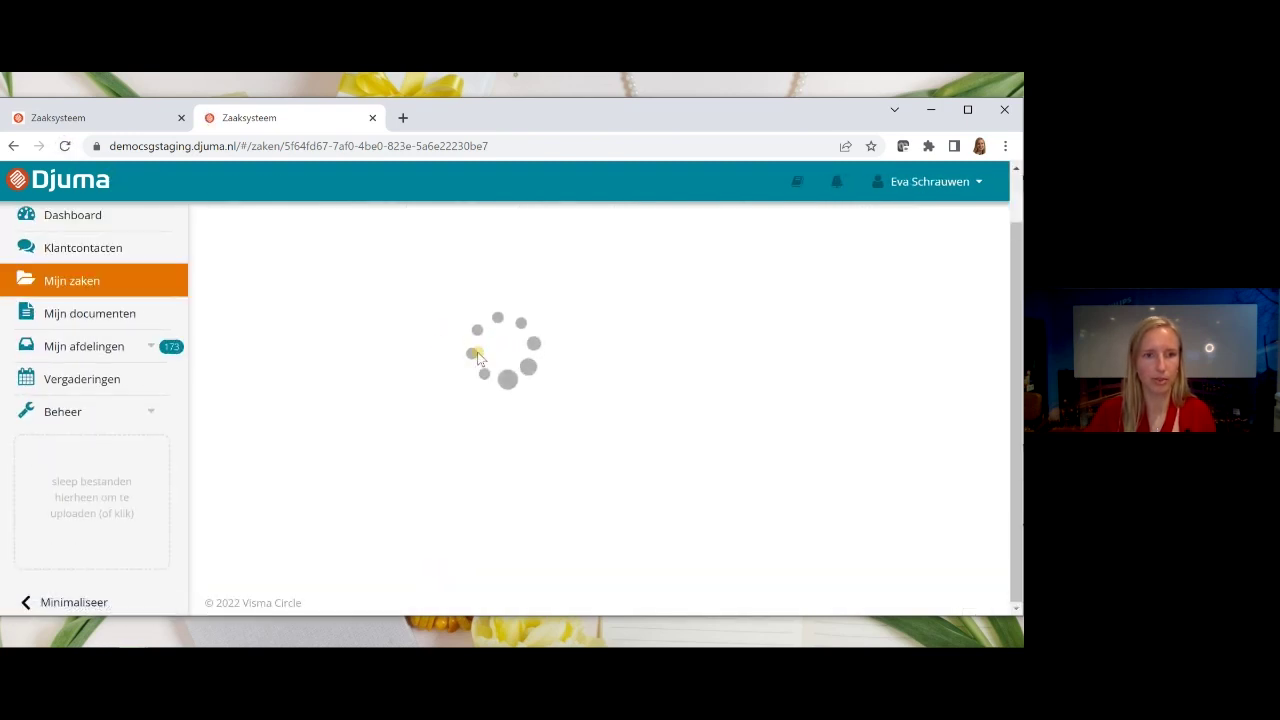
click(594, 302)
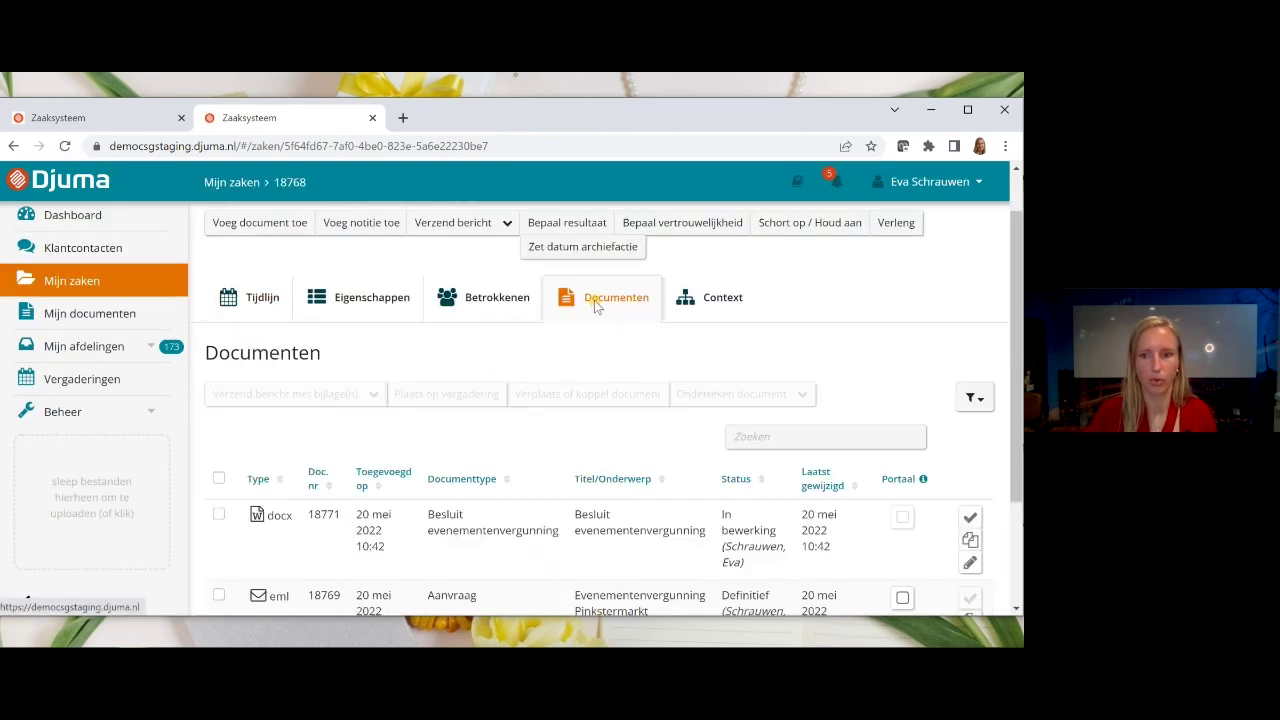
scroll(758, 415, down, 3)
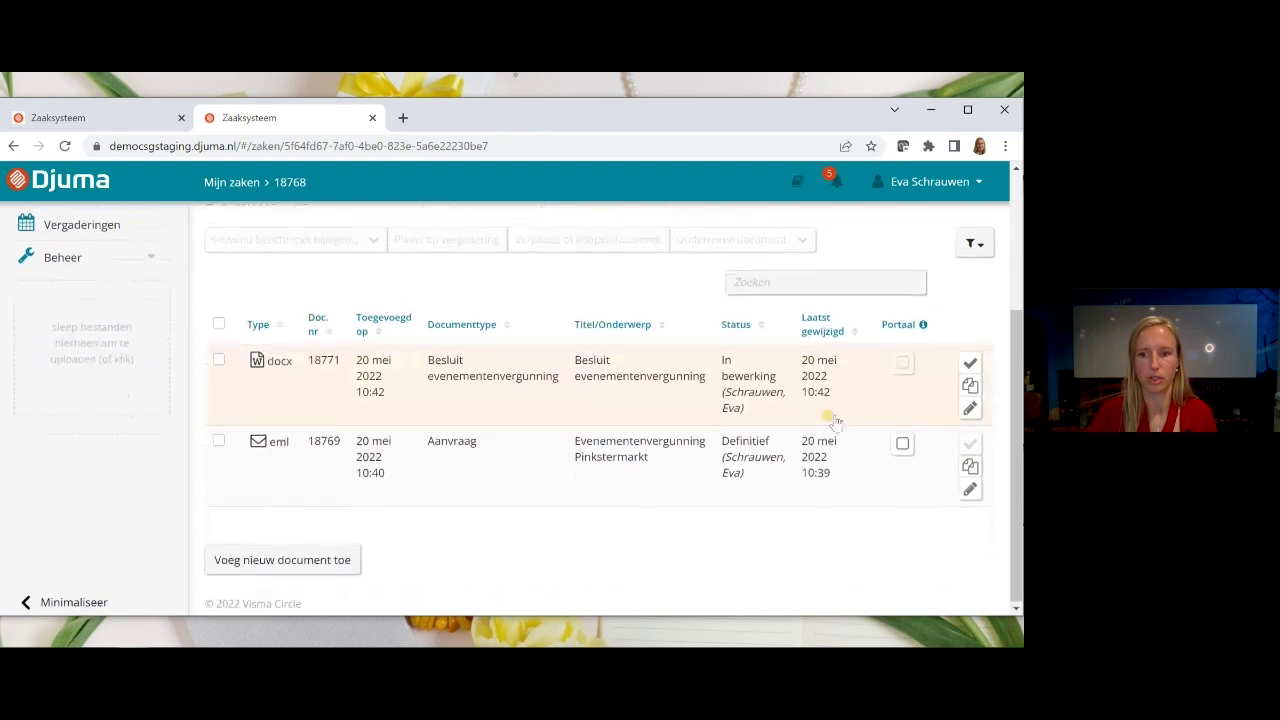
Retry making the decision letter definitive from the refreshed document list.
click(968, 362)
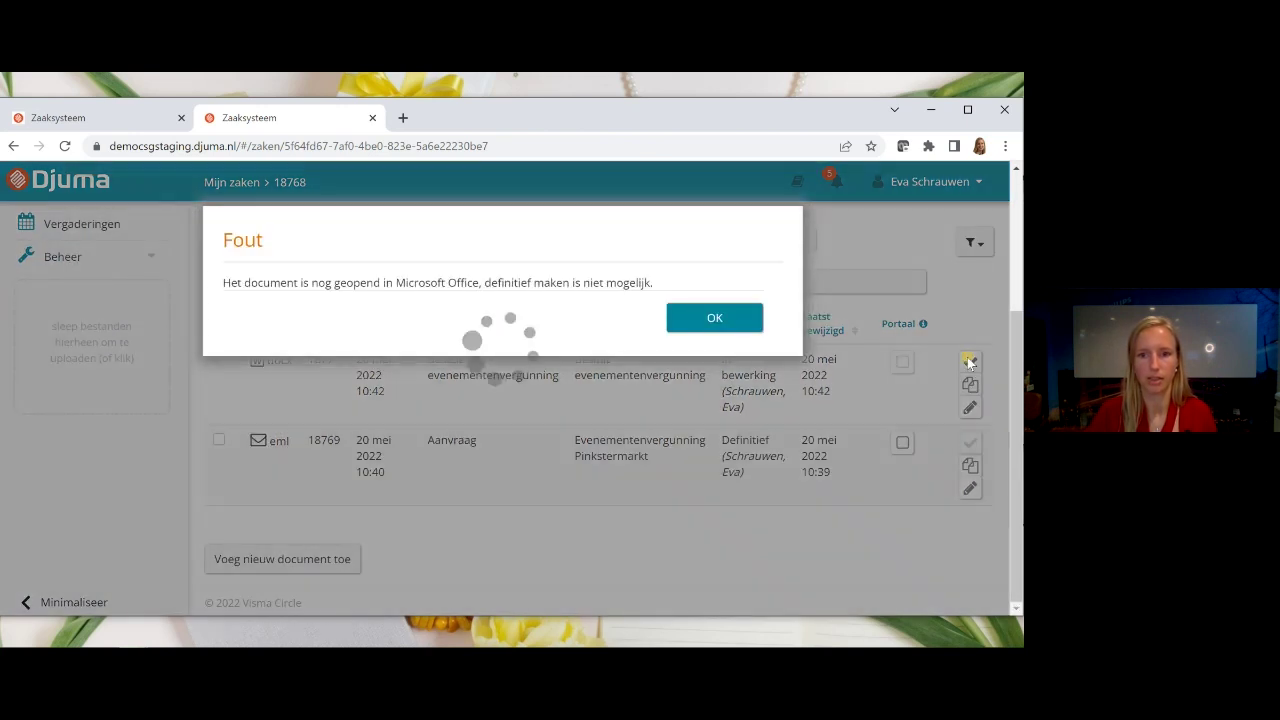
mouse_move(276, 638)
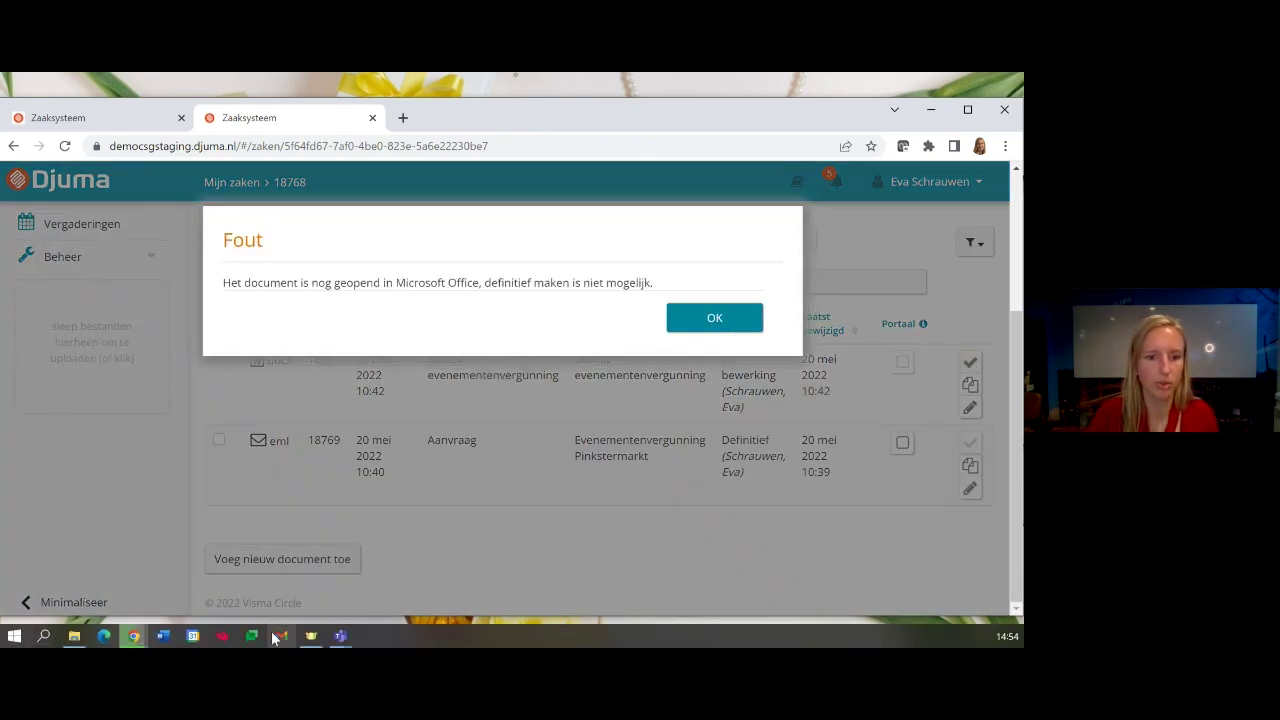
click(706, 320)
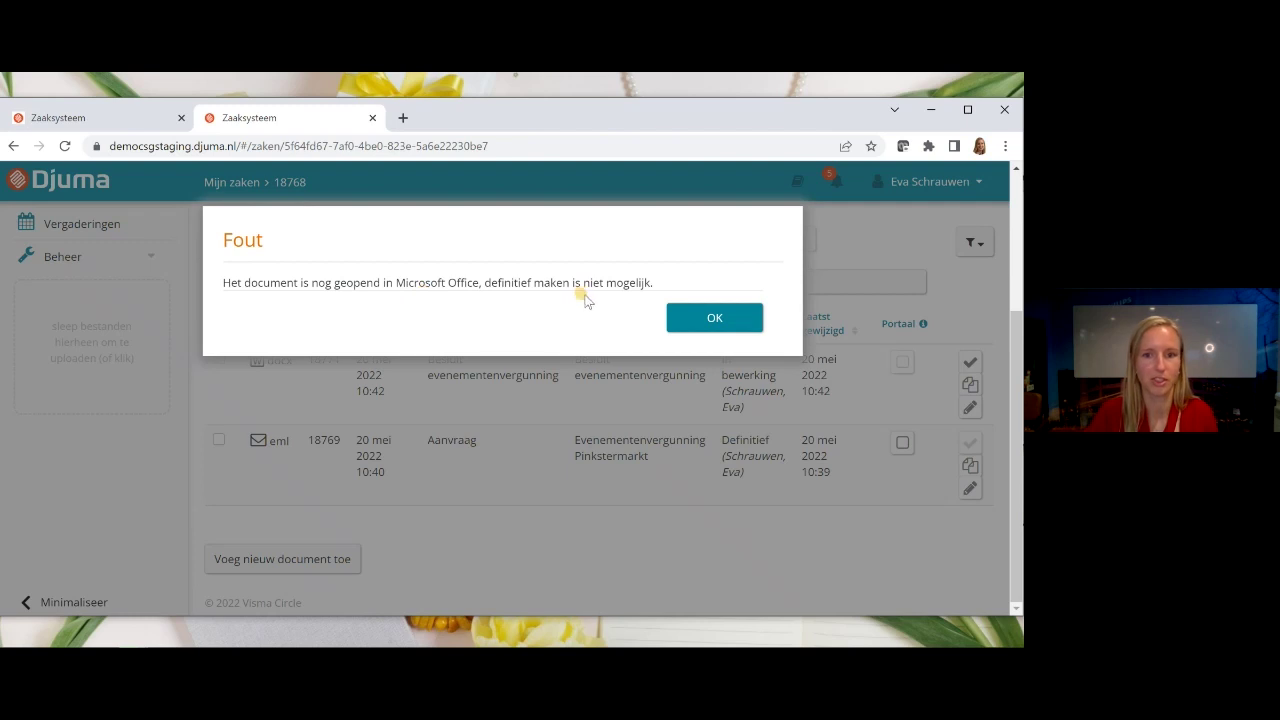
click(701, 318)
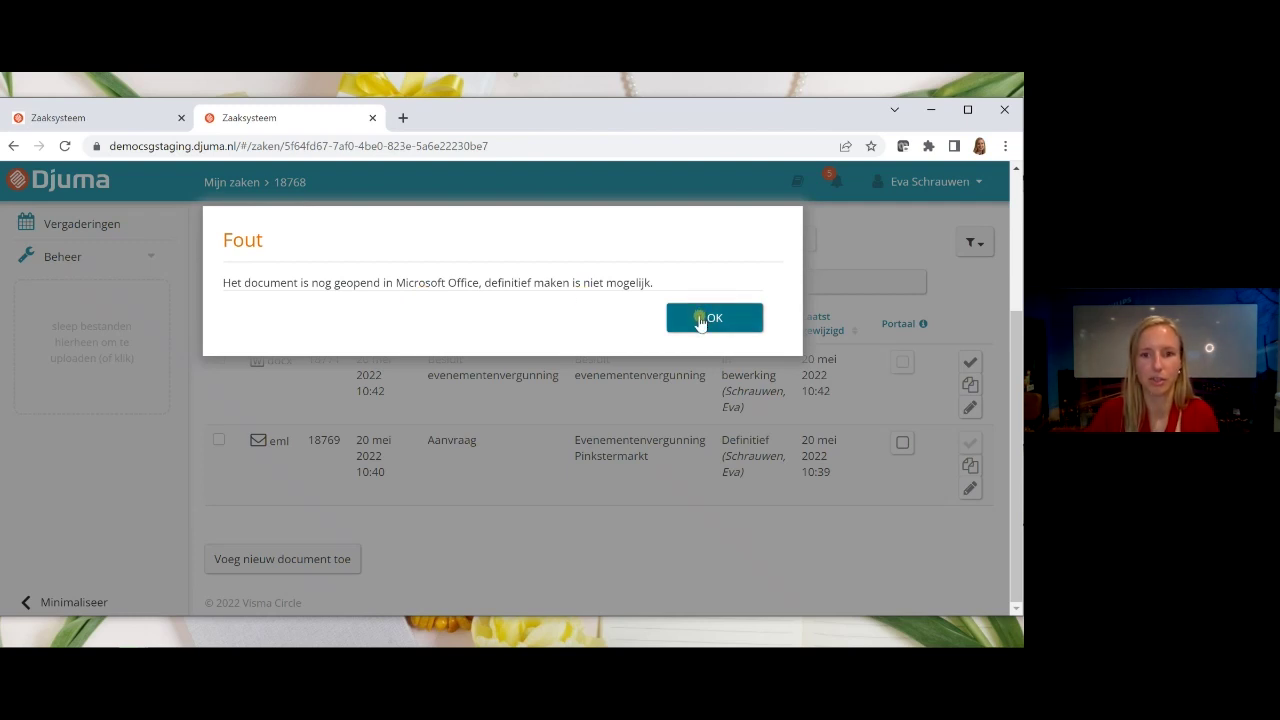
click(701, 318)
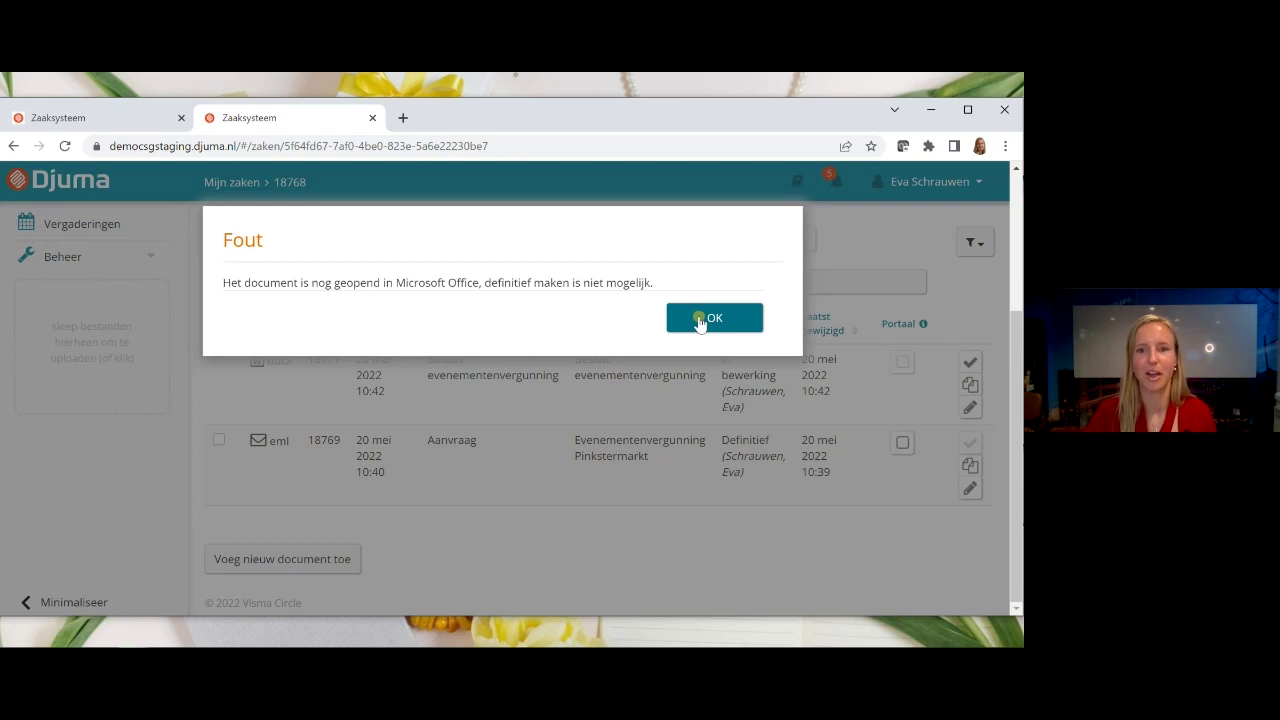
click(702, 319)
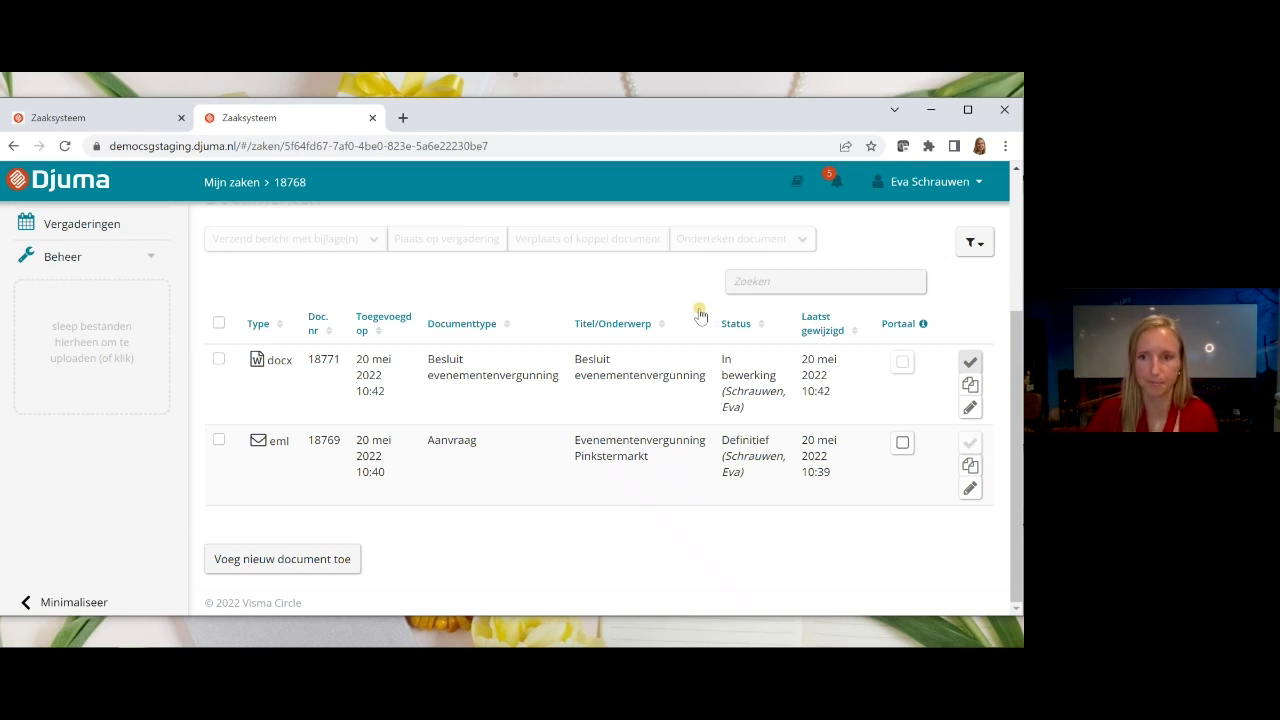
click(700, 315)
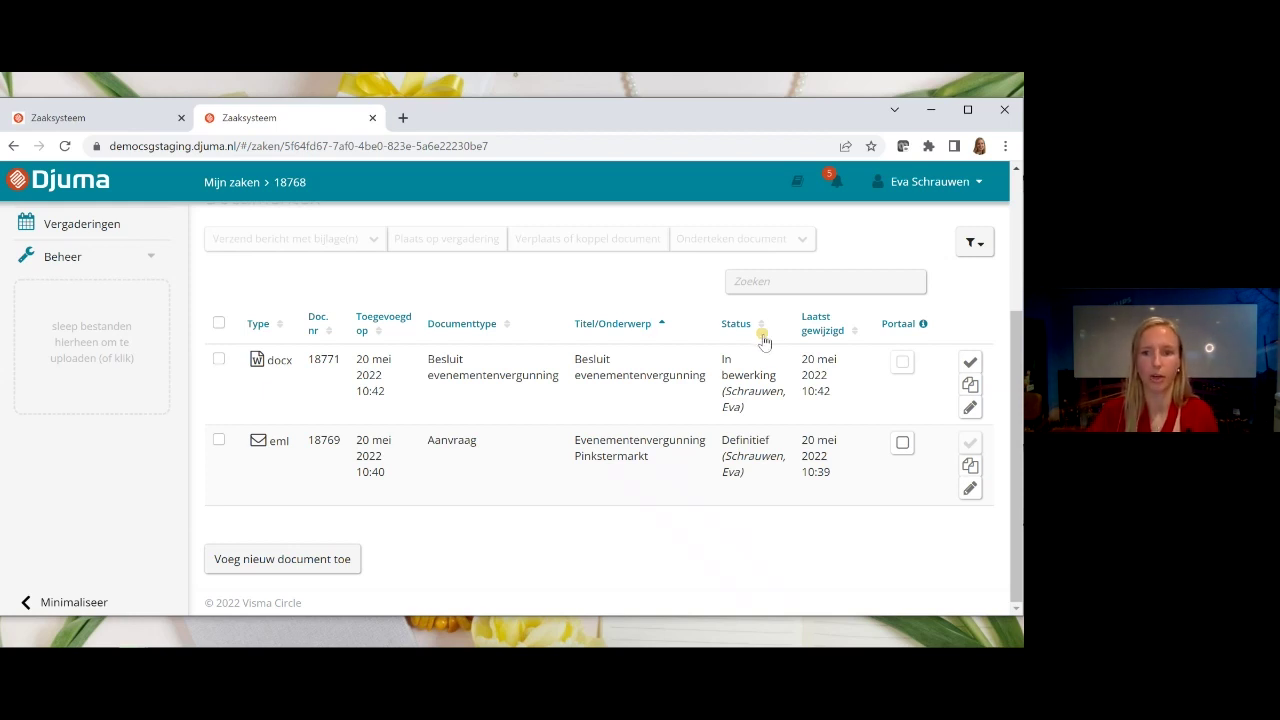
click(972, 367)
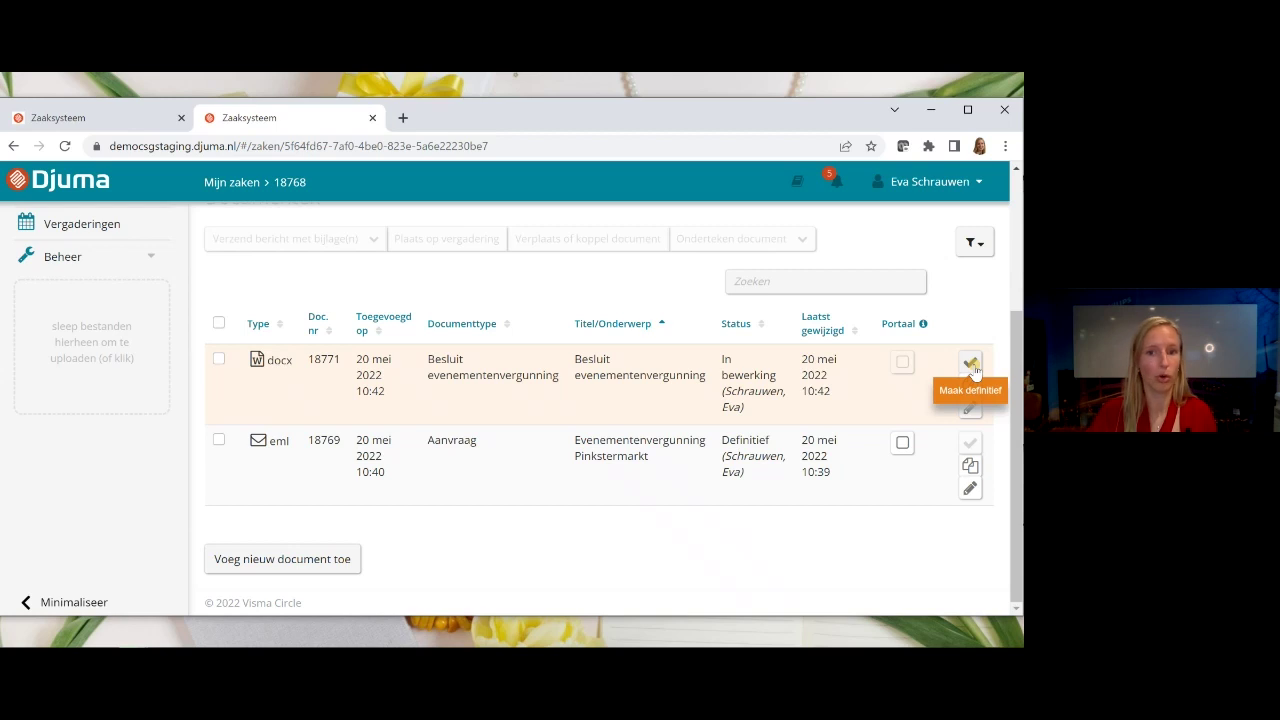
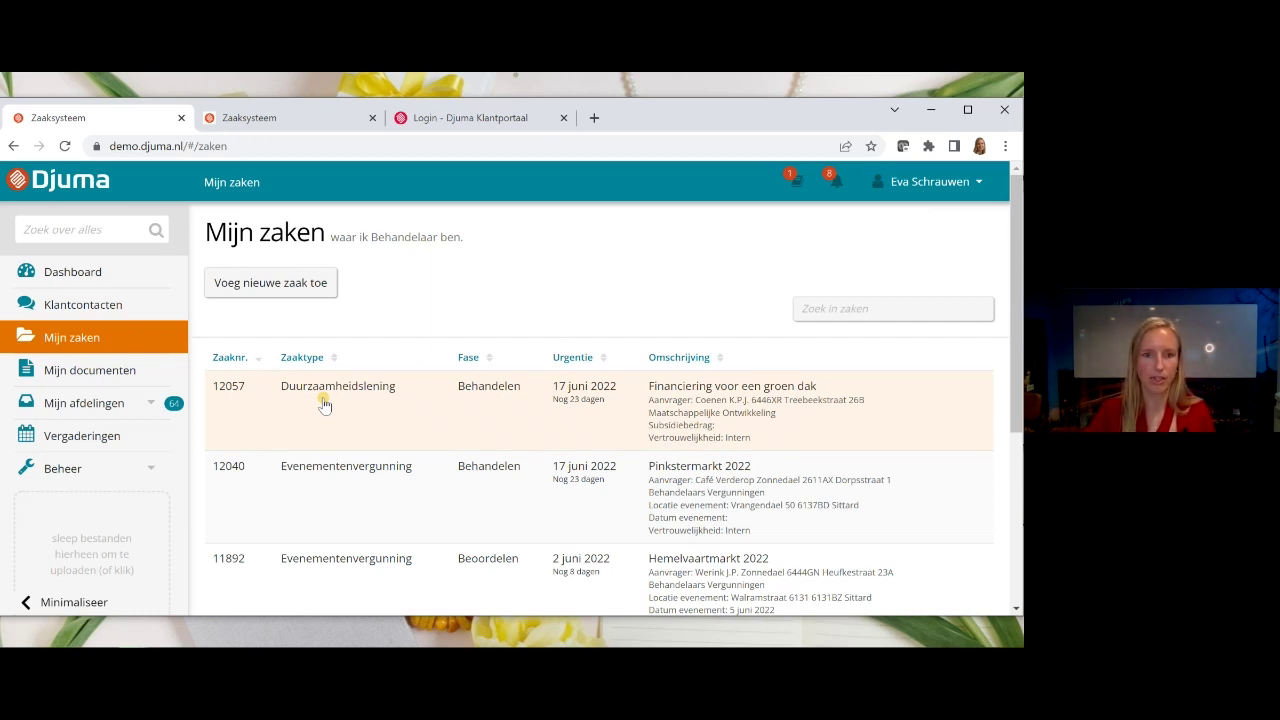
Open the Duurzaamheidslening case "Financiering voor een groen dak" and show the future phases in its timeline.
click(374, 408)
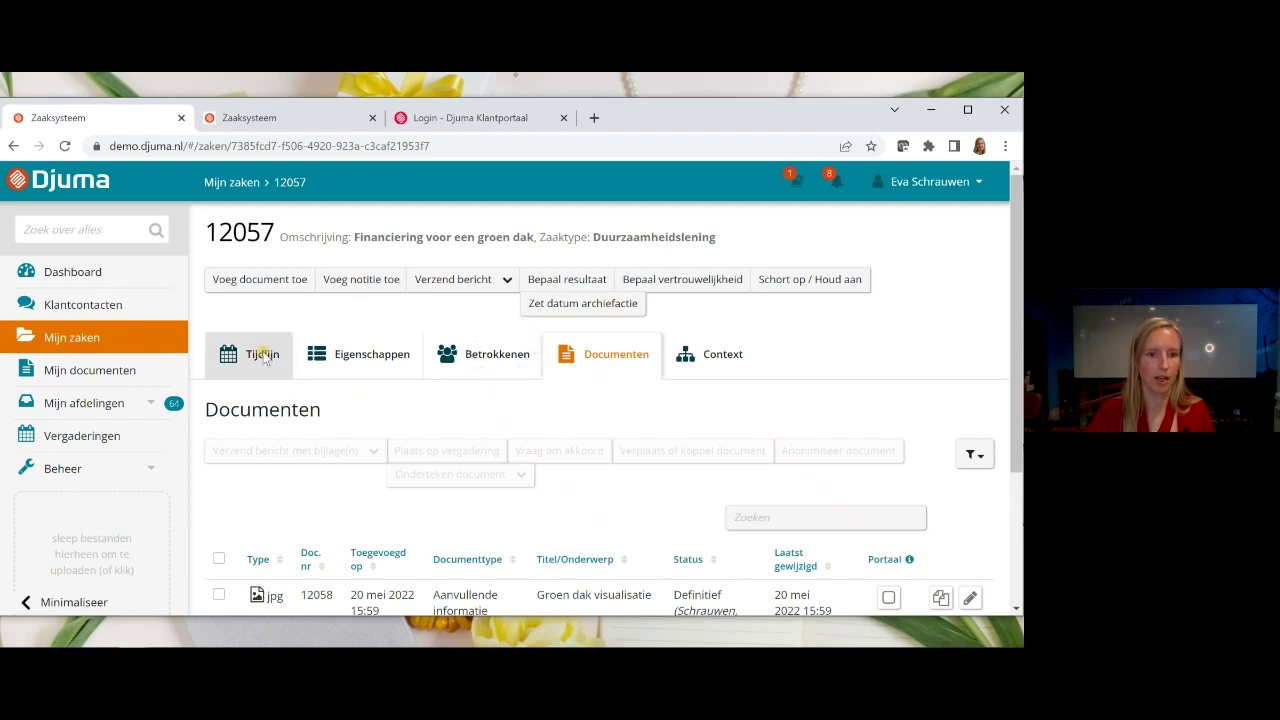
click(288, 372)
scroll(295, 385, down, 2)
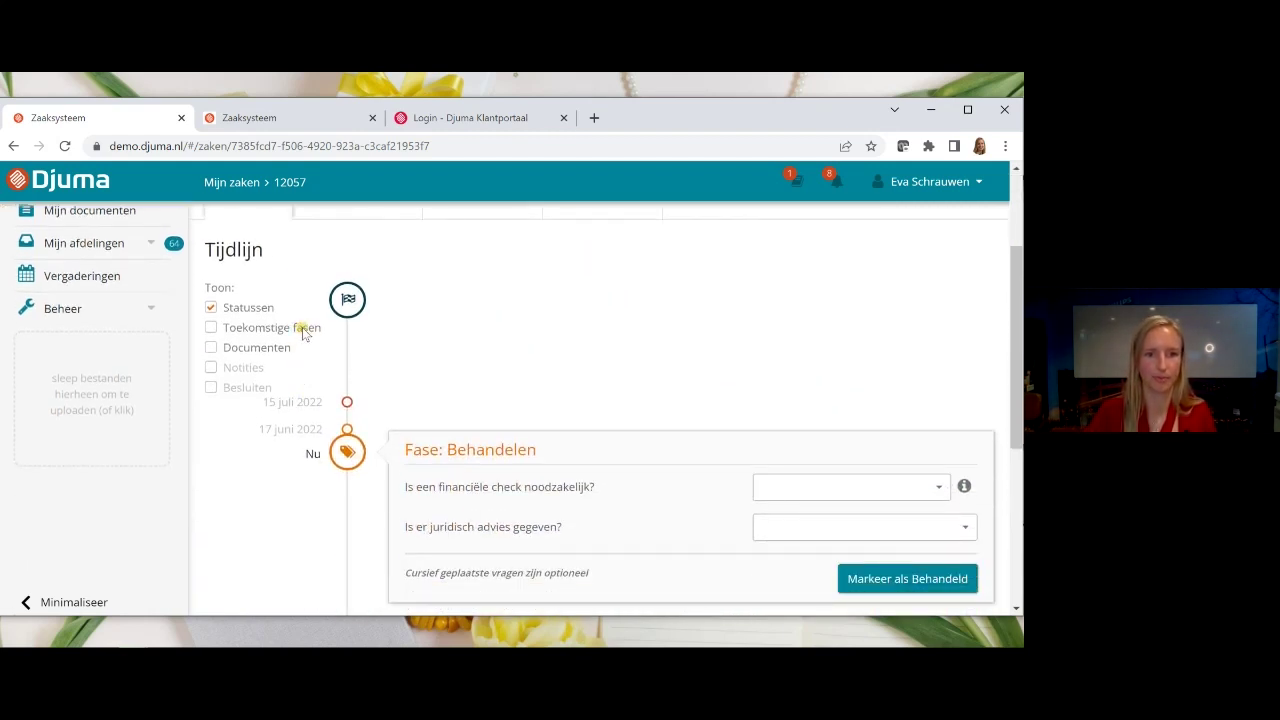
click(302, 327)
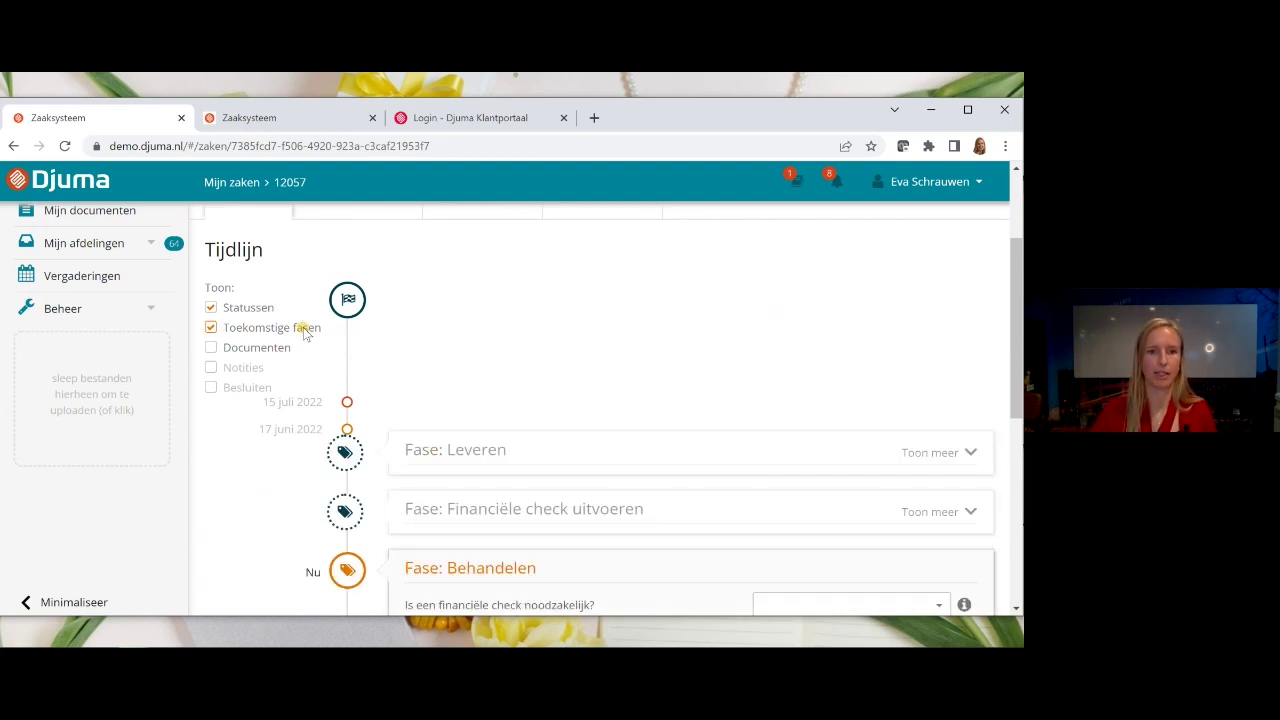
scroll(437, 380, down, 1)
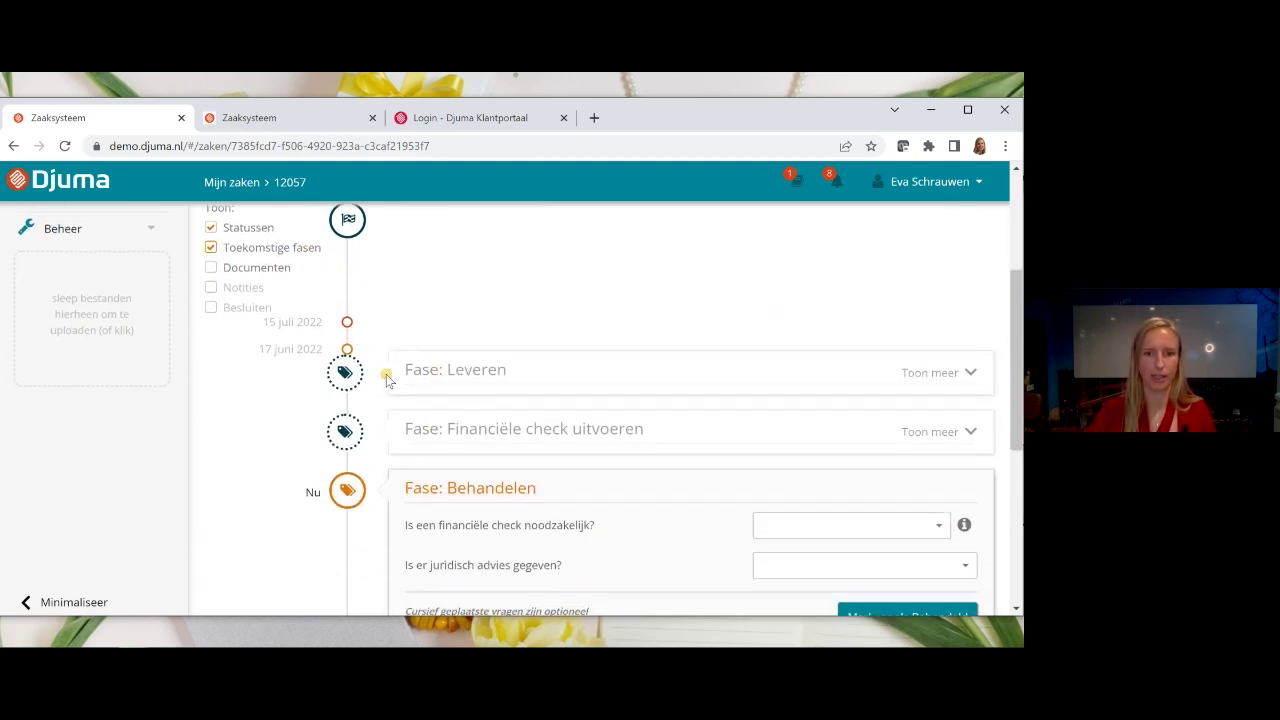
scroll(367, 376, down, 1)
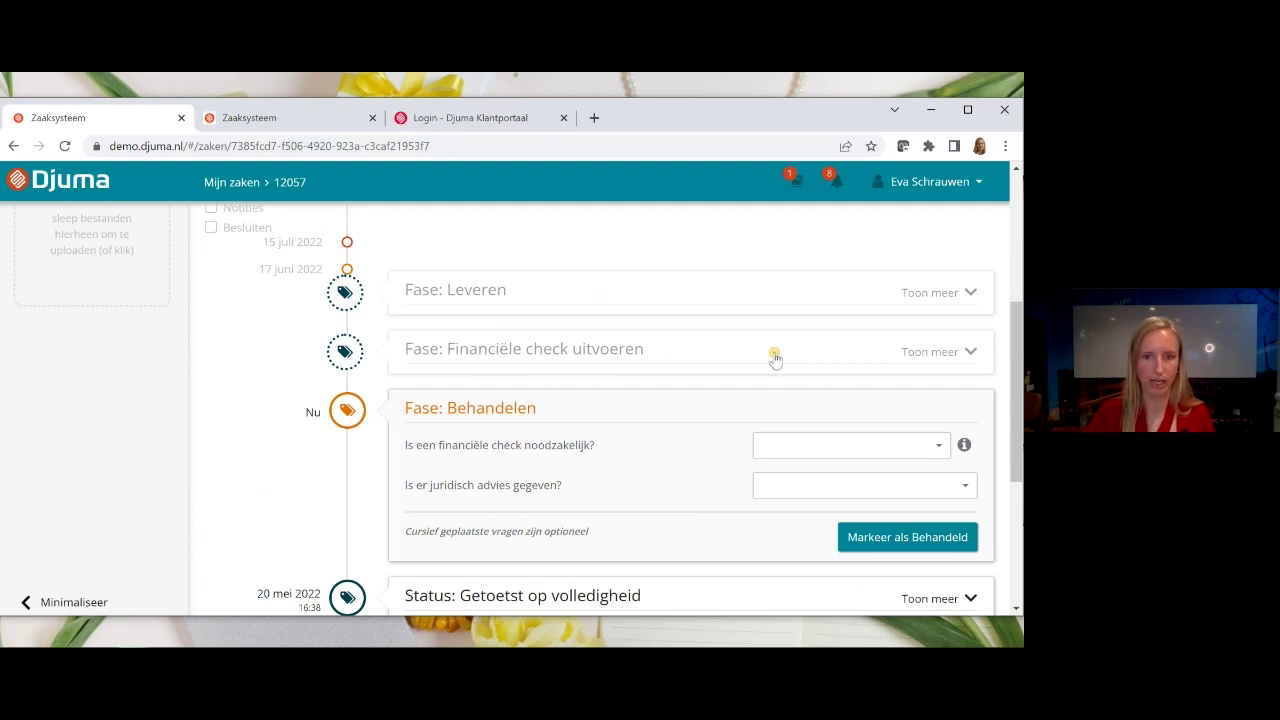
Answer "Ja" to whether a financial check is necessary, answer the legal advice question, and mark the case as Behandeld.
click(792, 445)
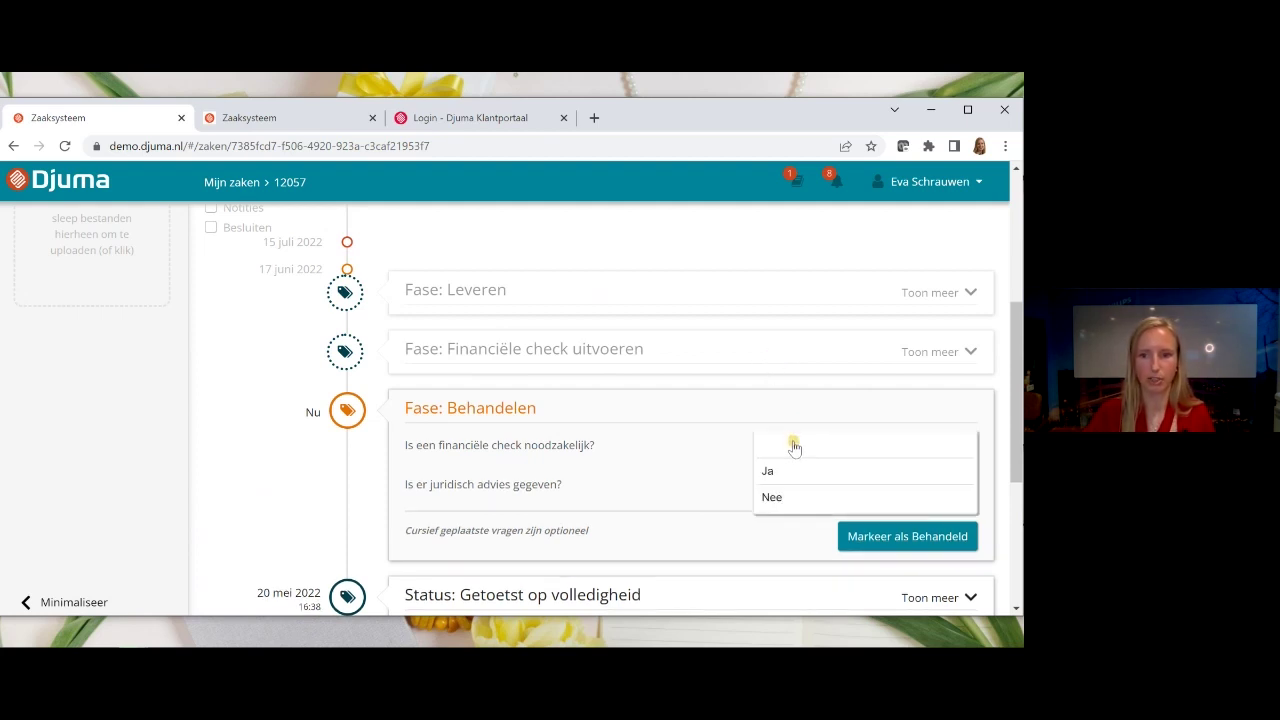
click(789, 467)
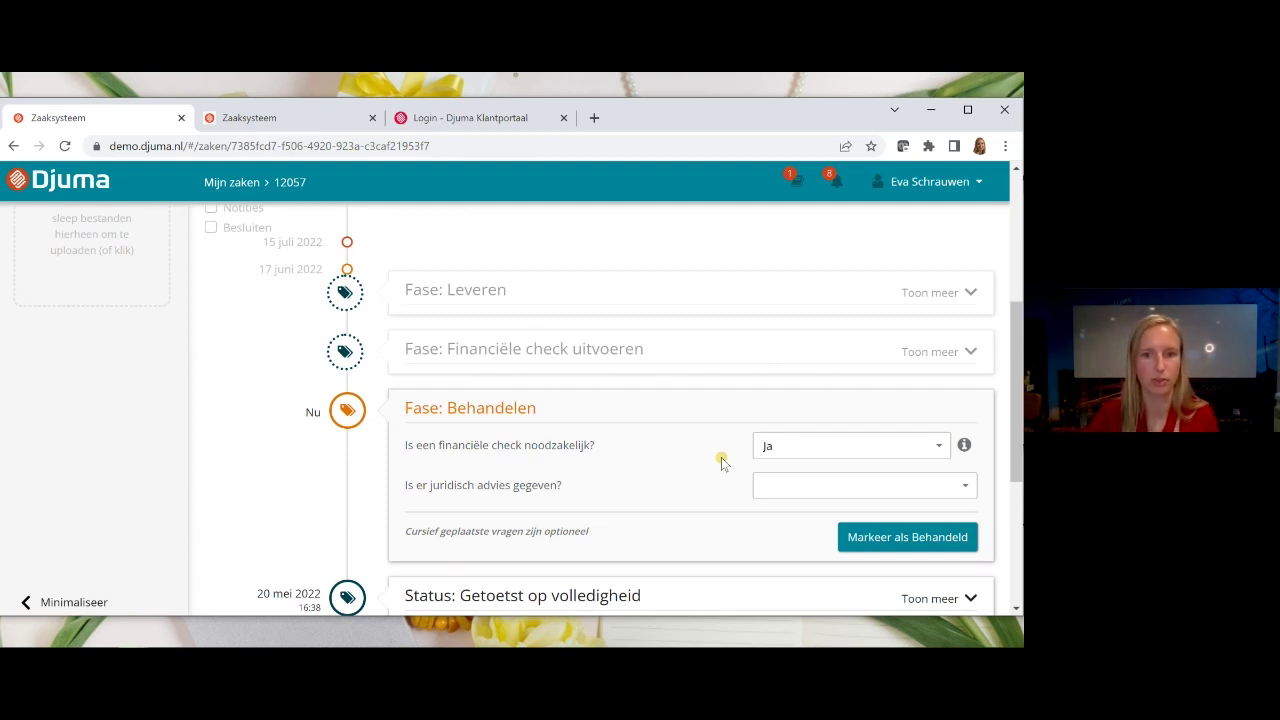
click(800, 487)
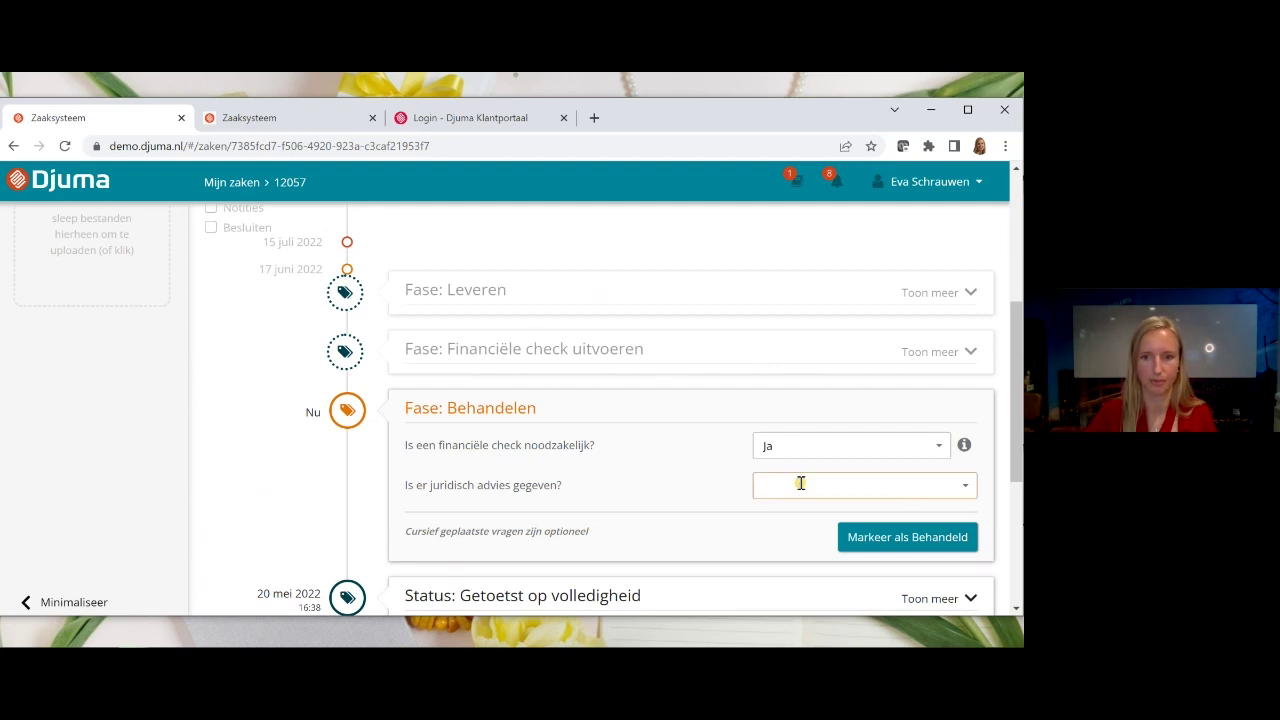
click(789, 590)
click(864, 538)
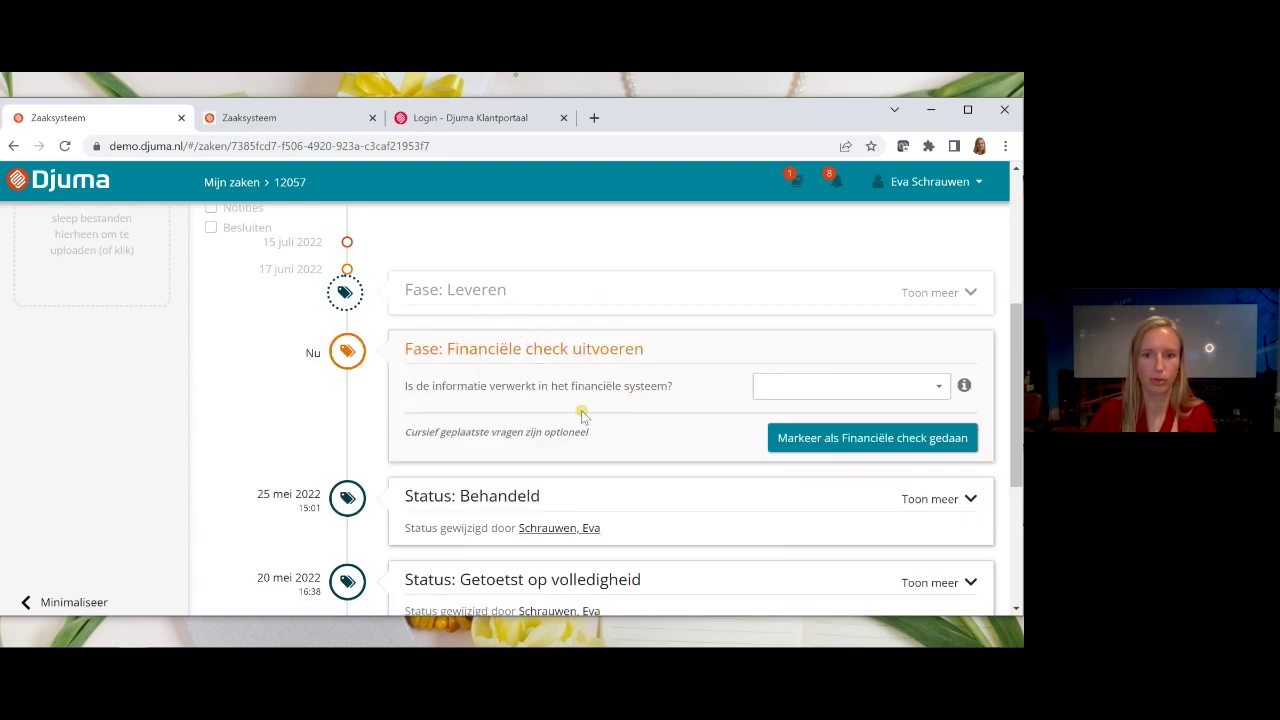
Check which handler and responsible department the case has in the Financiële check uitvoeren phase, and return to its timeline.
scroll(583, 414, up, 5)
click(490, 286)
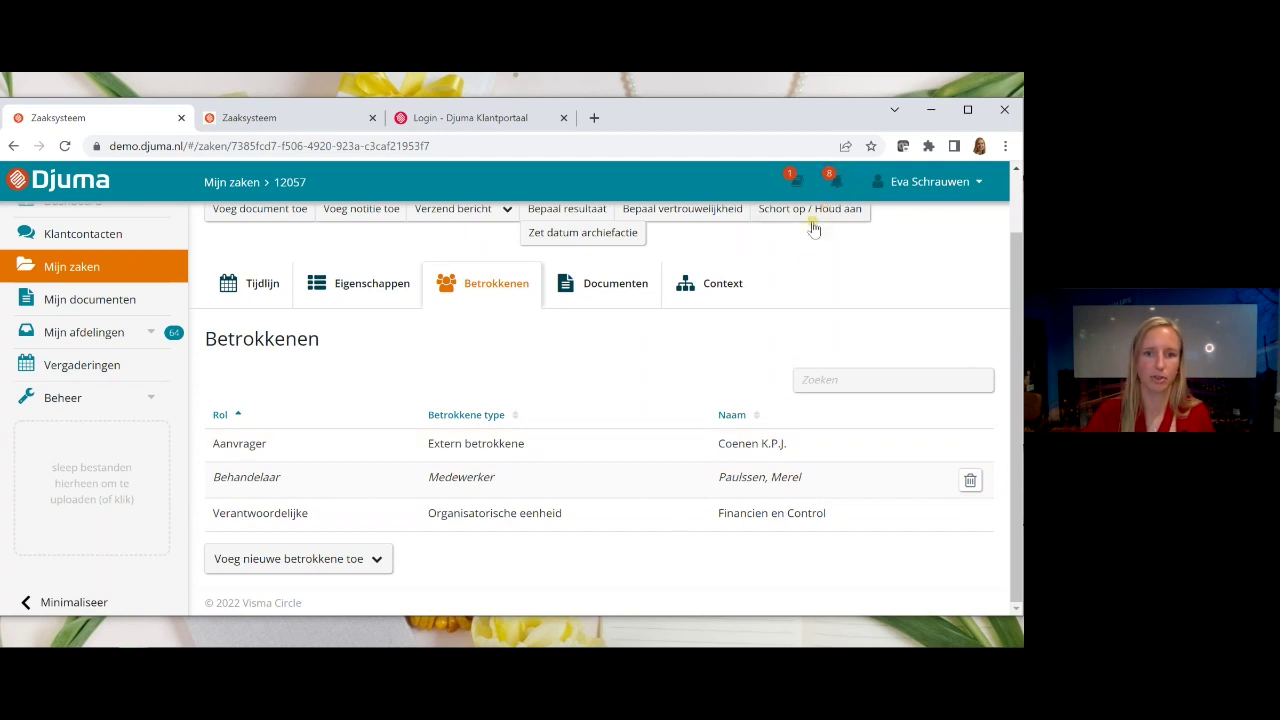
click(256, 288)
scroll(400, 380, down, 3)
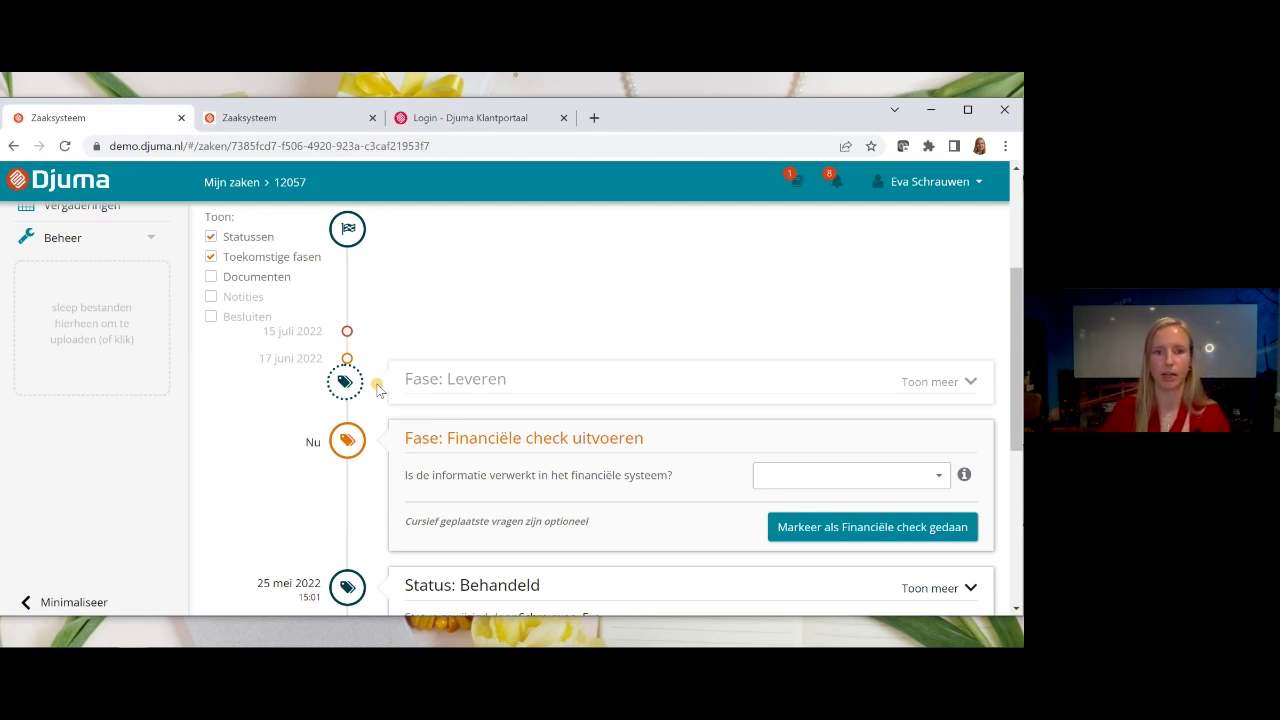
Reload the green roof case and check its involved parties again after the colleague's financial check.
click(68, 147)
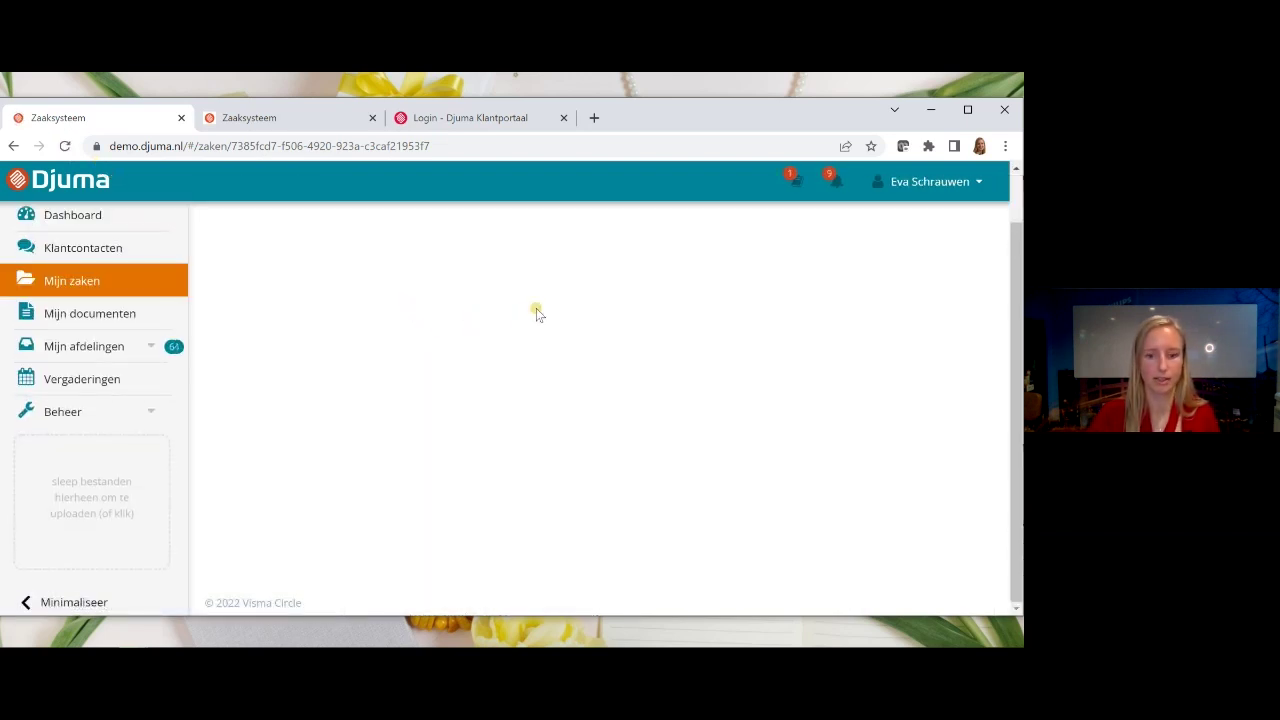
click(586, 302)
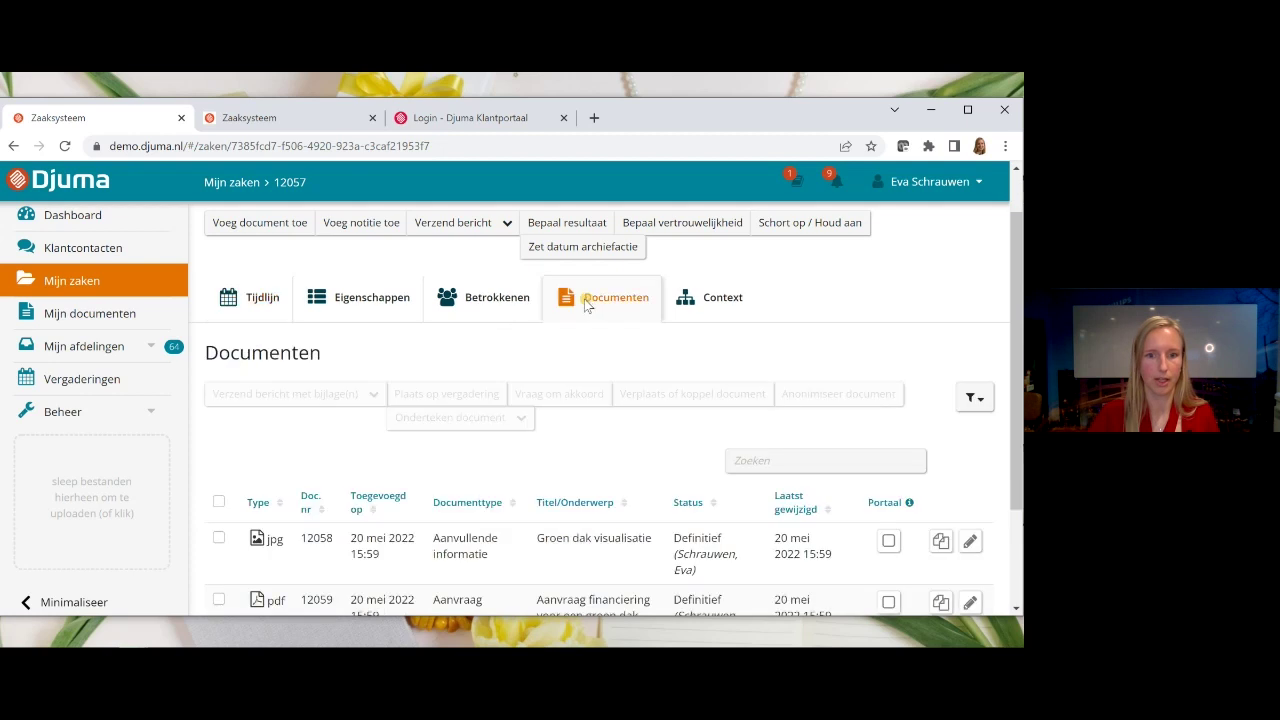
click(497, 302)
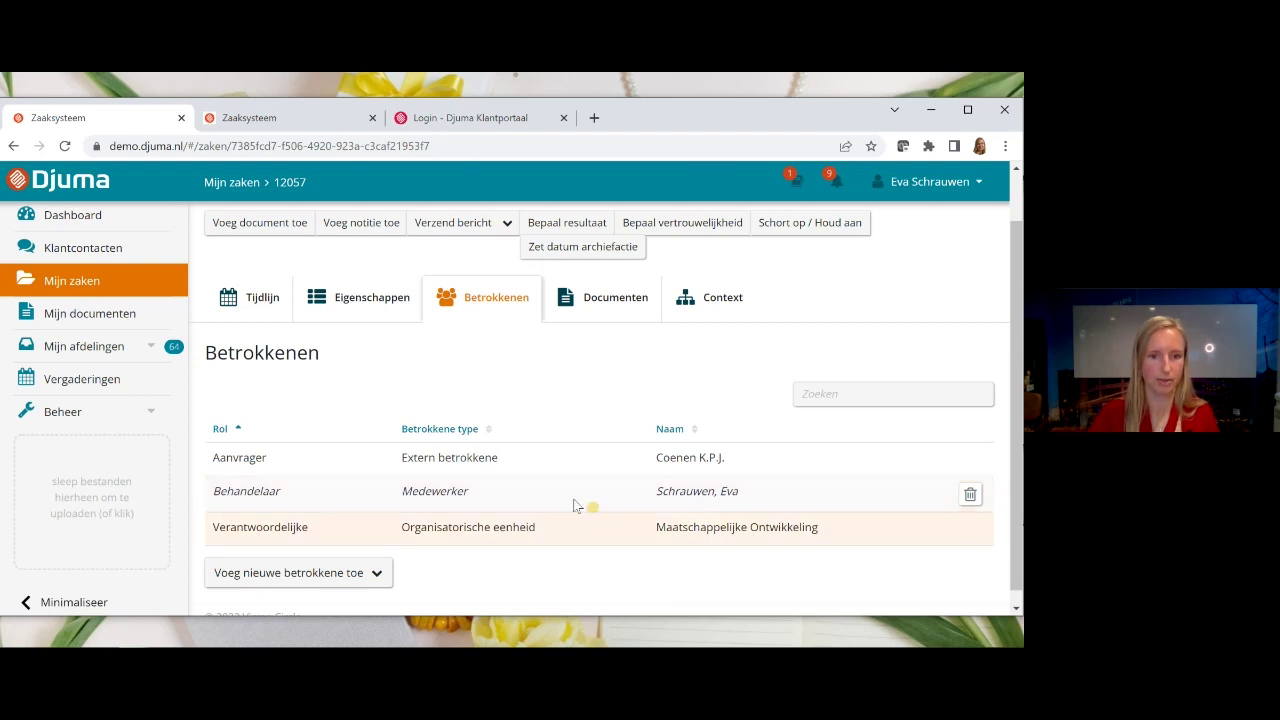
Return to the case's timeline and expand the details of the "Financiële check gedaan" status.
click(266, 312)
scroll(500, 380, down, 5)
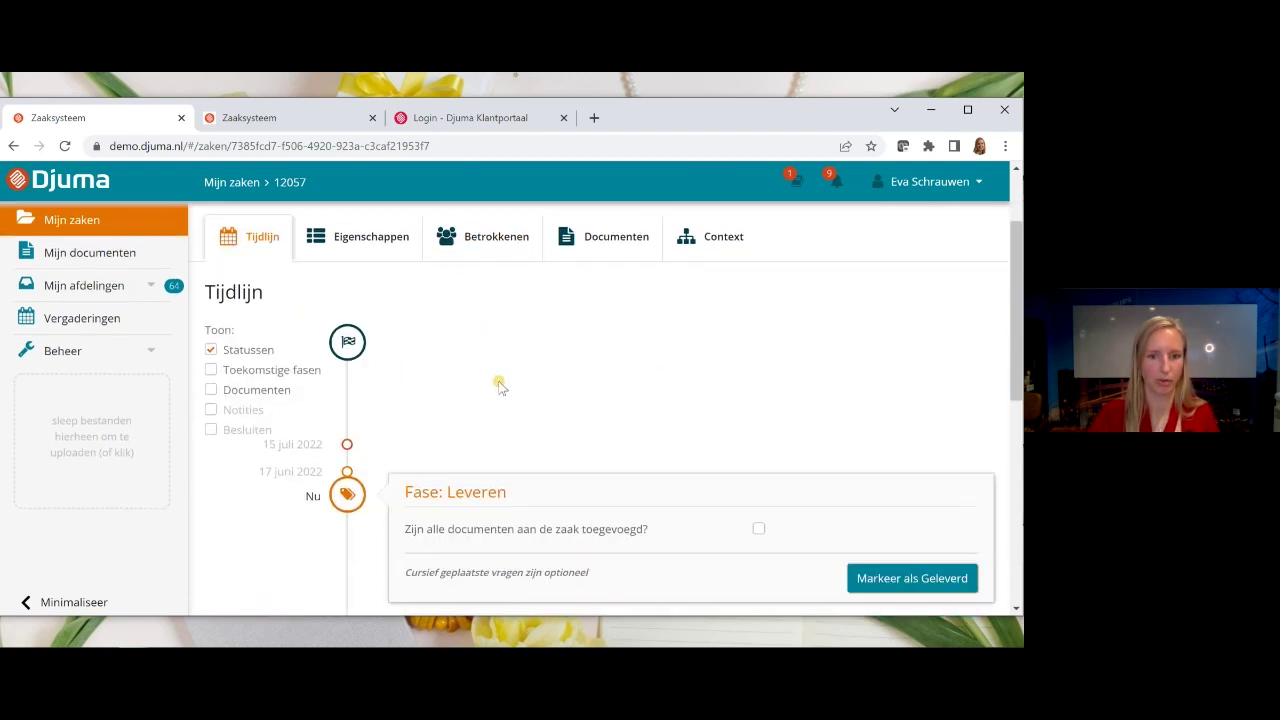
click(914, 462)
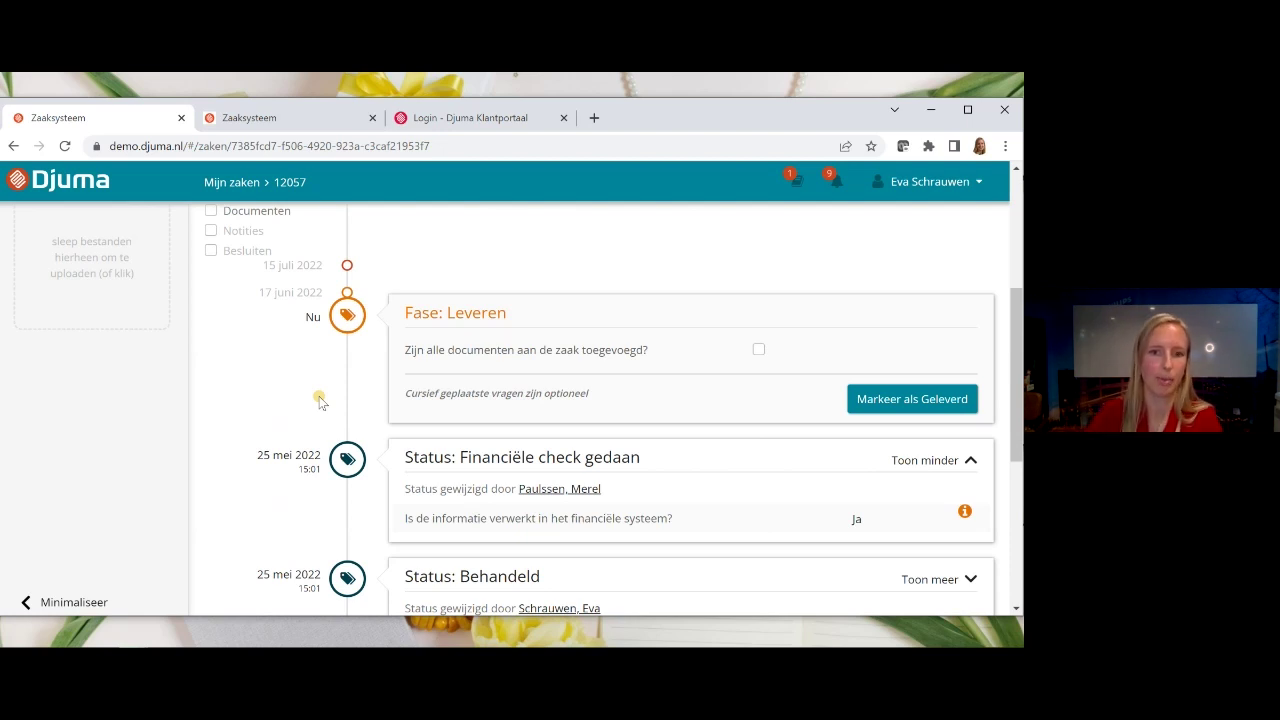
Review the case's handler and responsible department for the Leveren phase.
scroll(320, 400, up, 3)
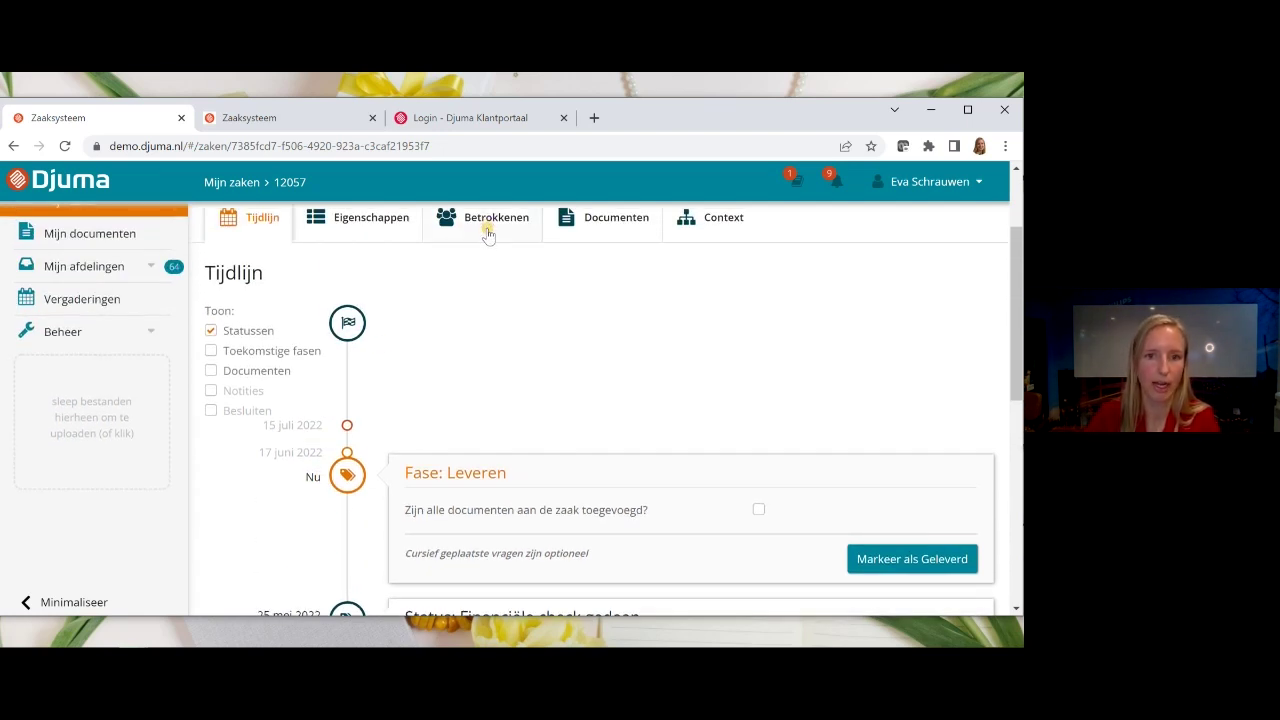
click(488, 231)
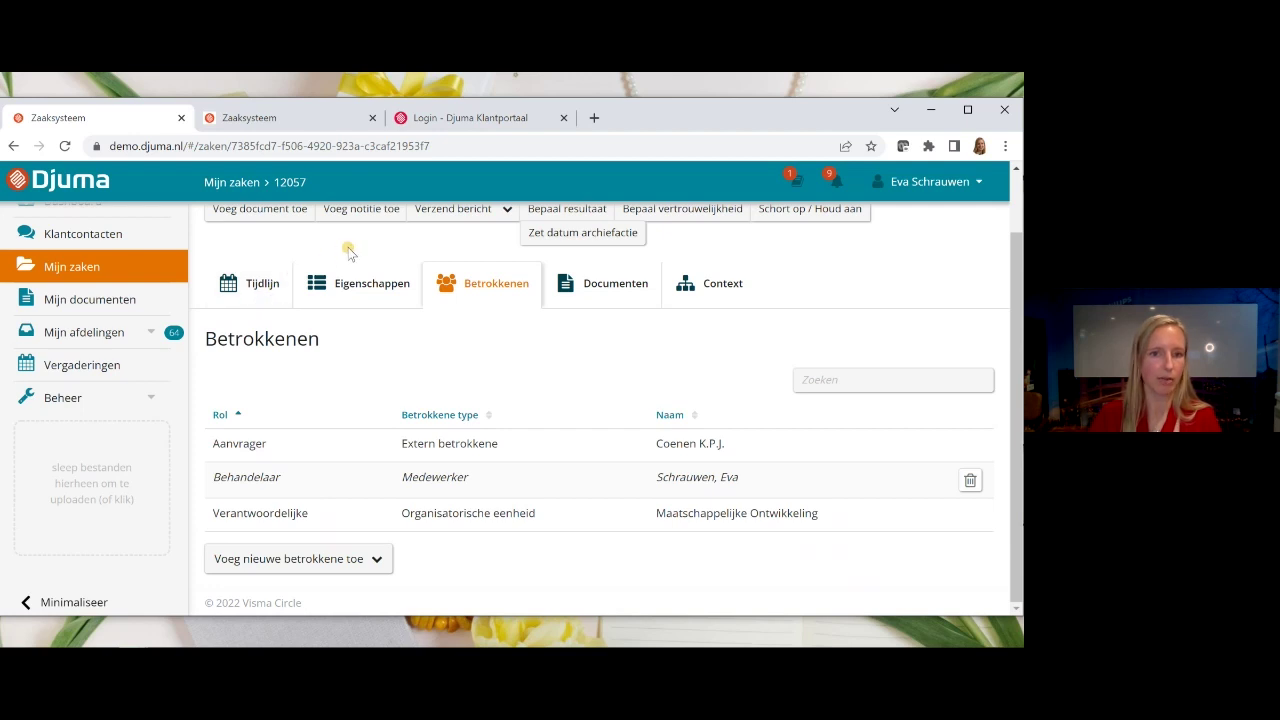
scroll(426, 242, up, 2)
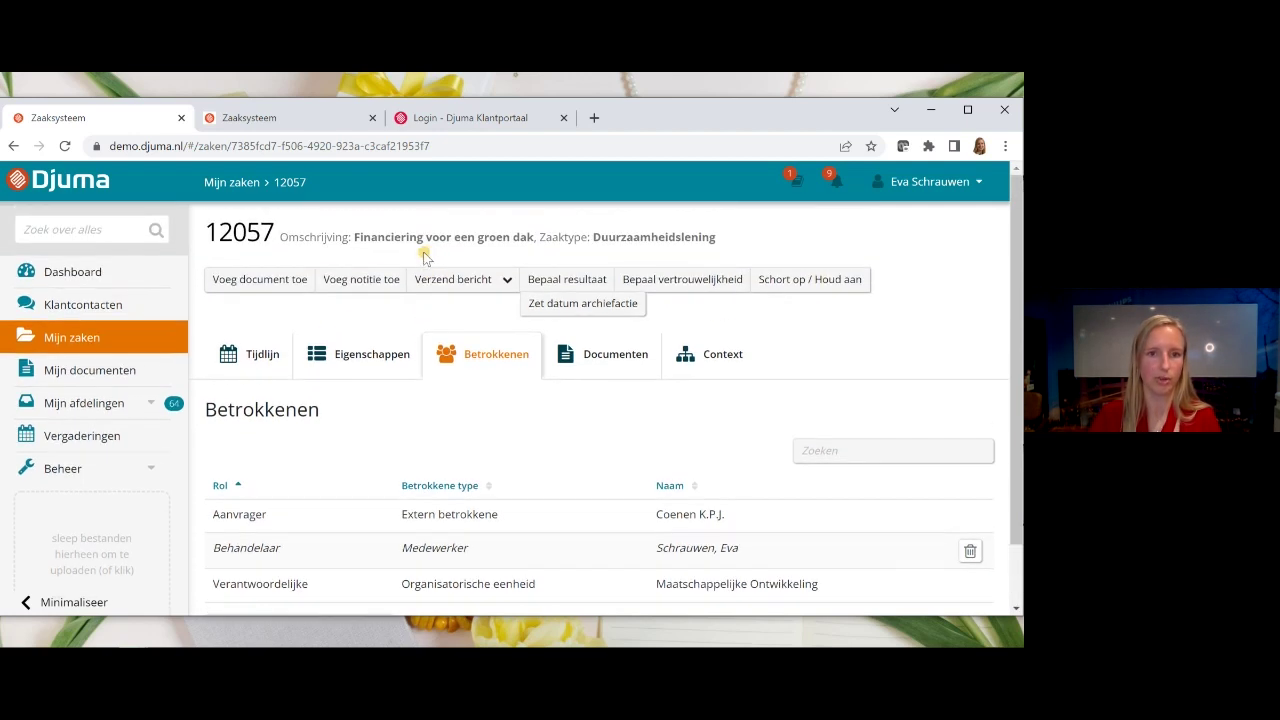
Glance at the Djuma Klantportaal login page, and open the Pinkstermarkt 2022 case from Mijn zaken to show its properties.
click(469, 120)
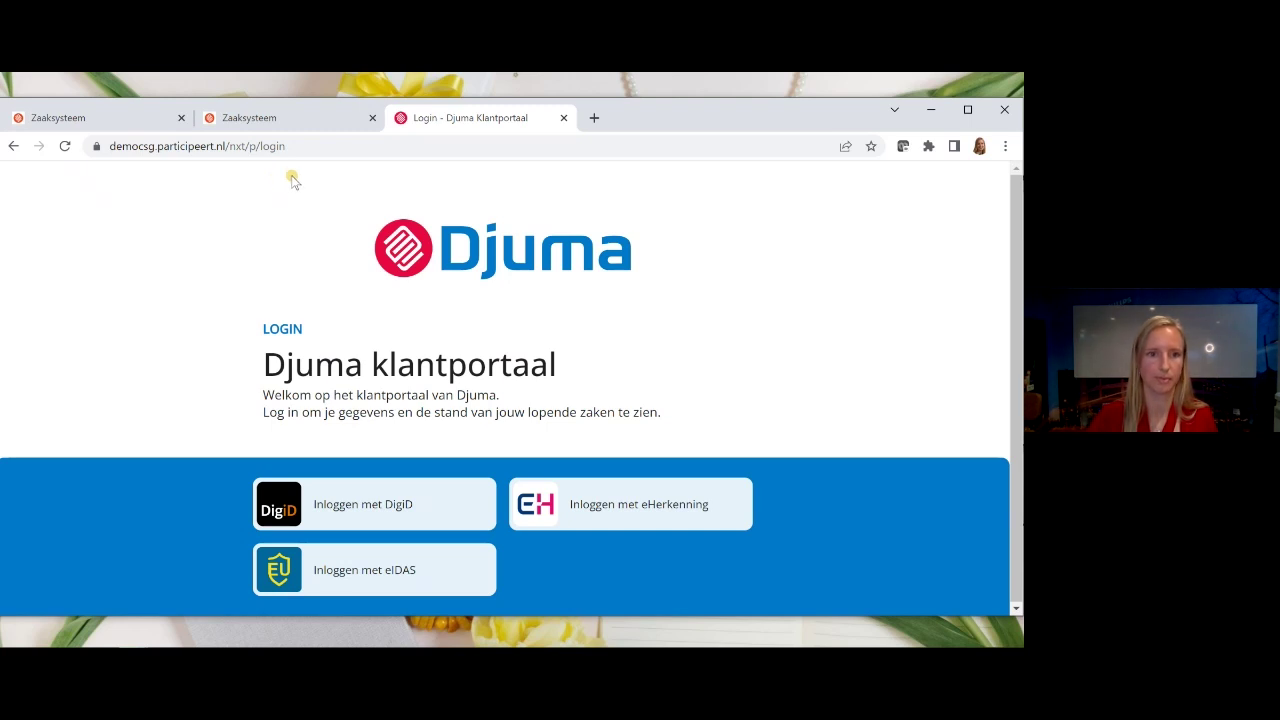
click(145, 121)
click(91, 331)
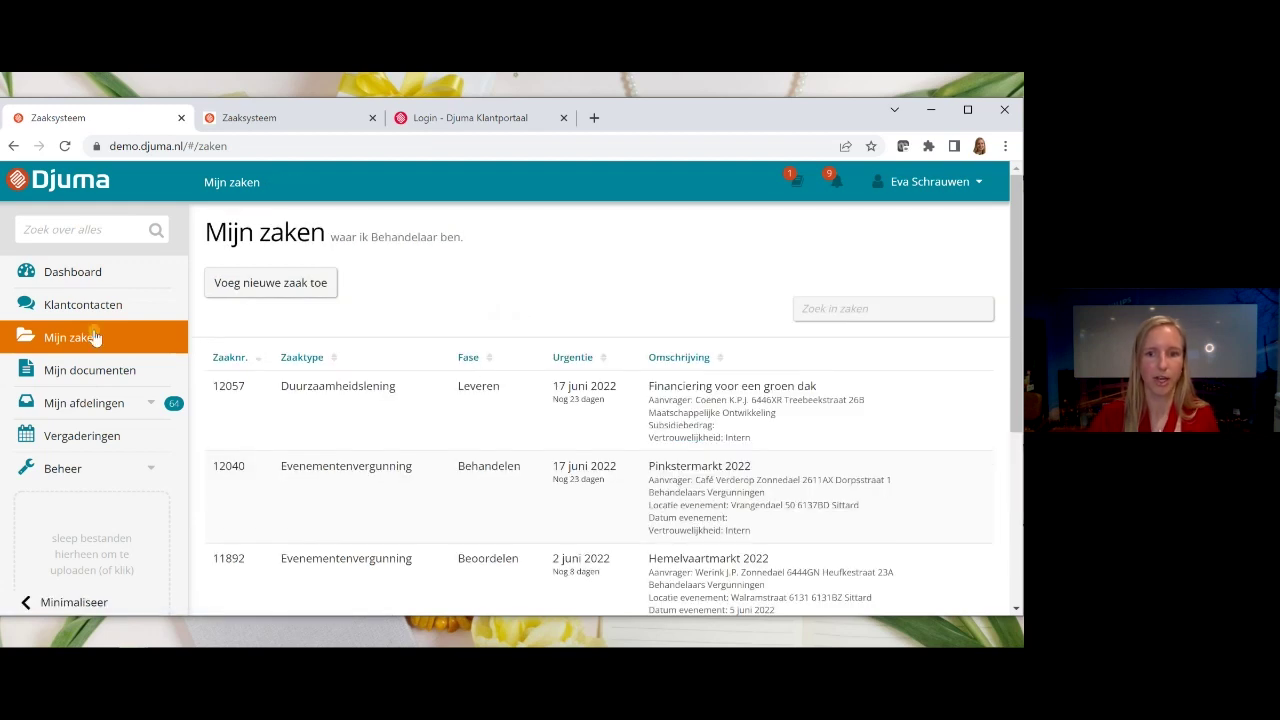
click(296, 474)
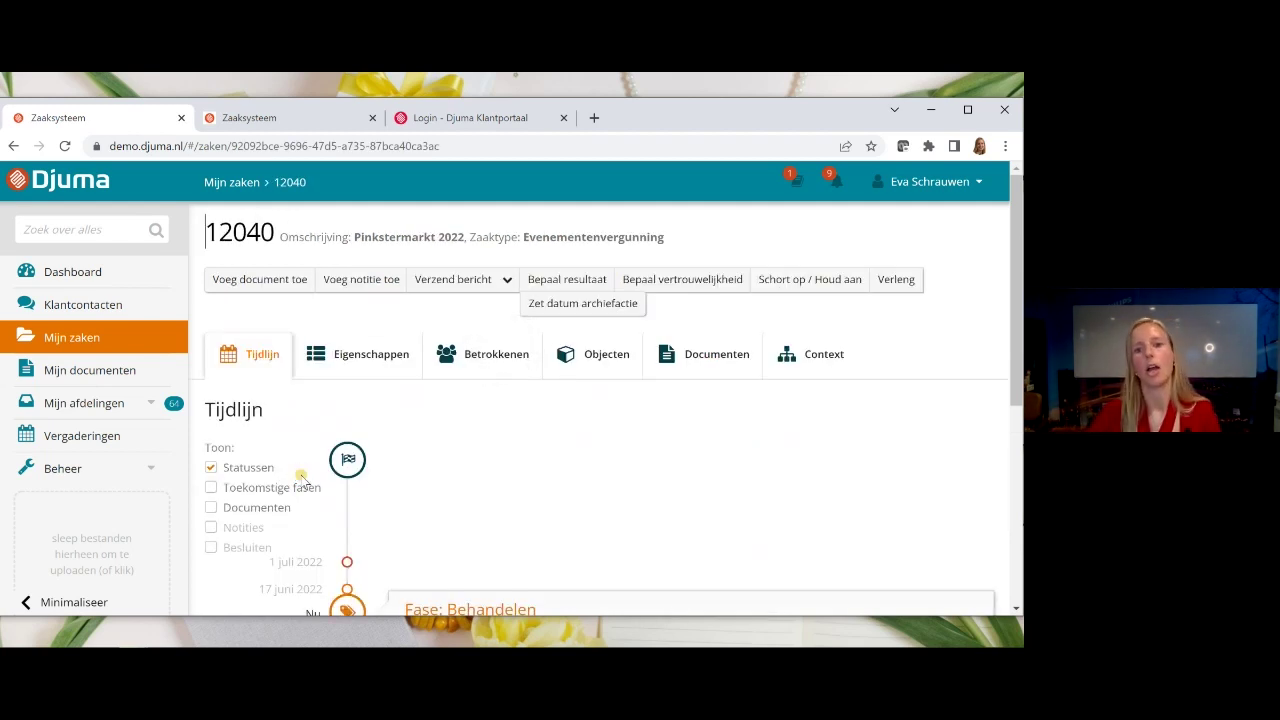
click(370, 358)
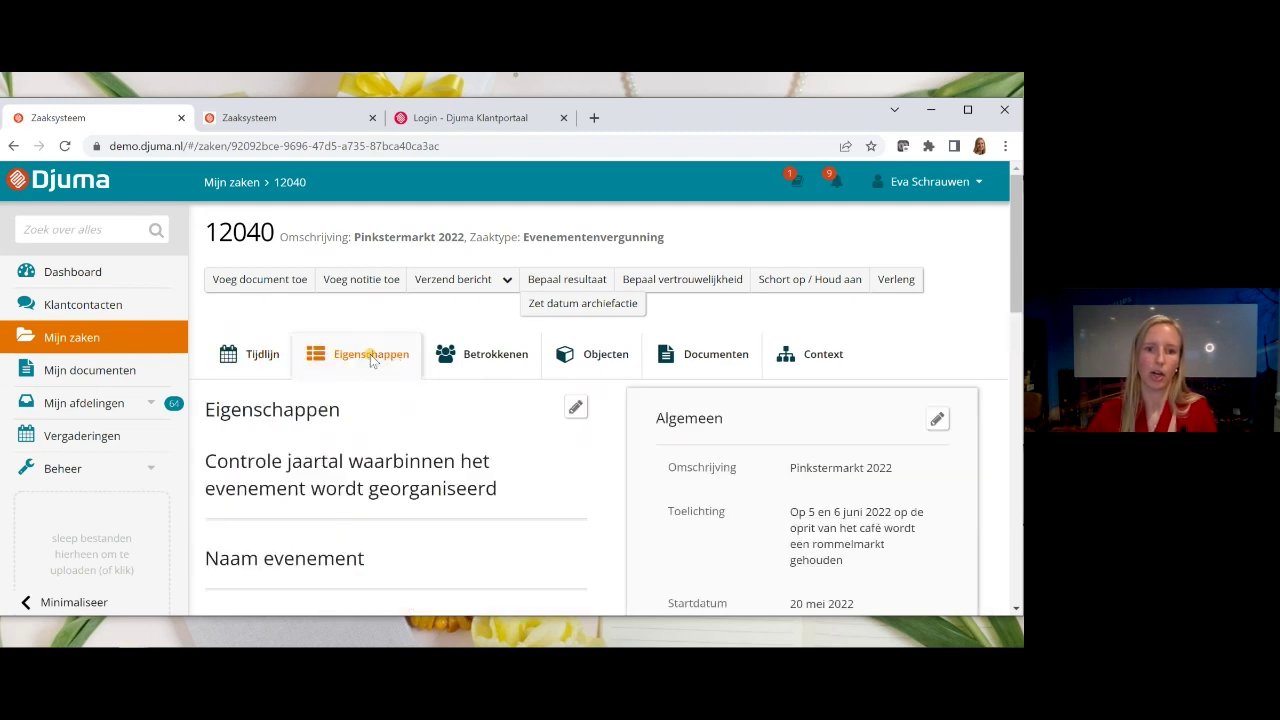